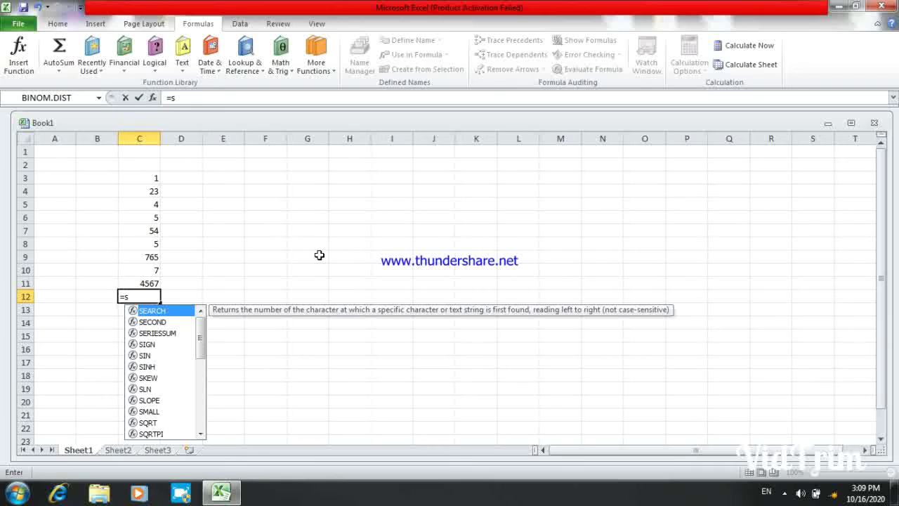
- Enter =SUM(C3:C11) in C12 to total the nine numbers, giving 5431
left_click(319, 255)
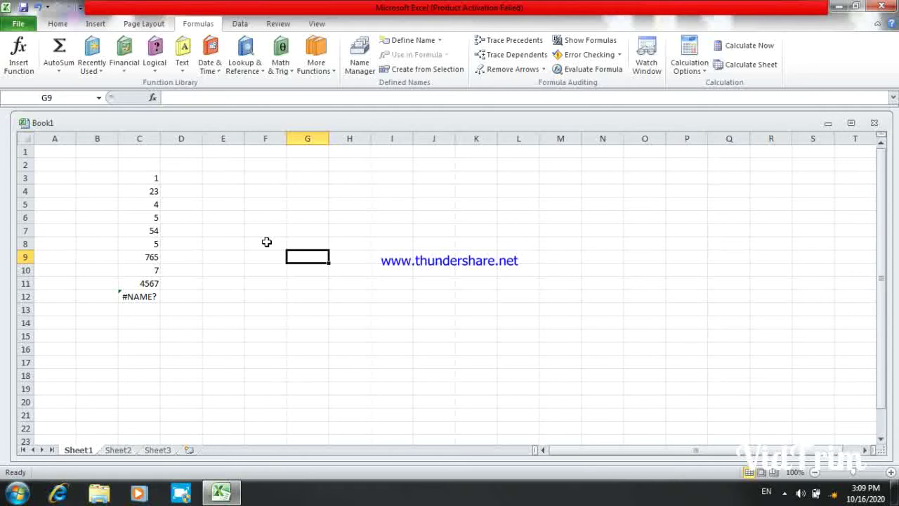
left_click(150, 295)
type("=s")
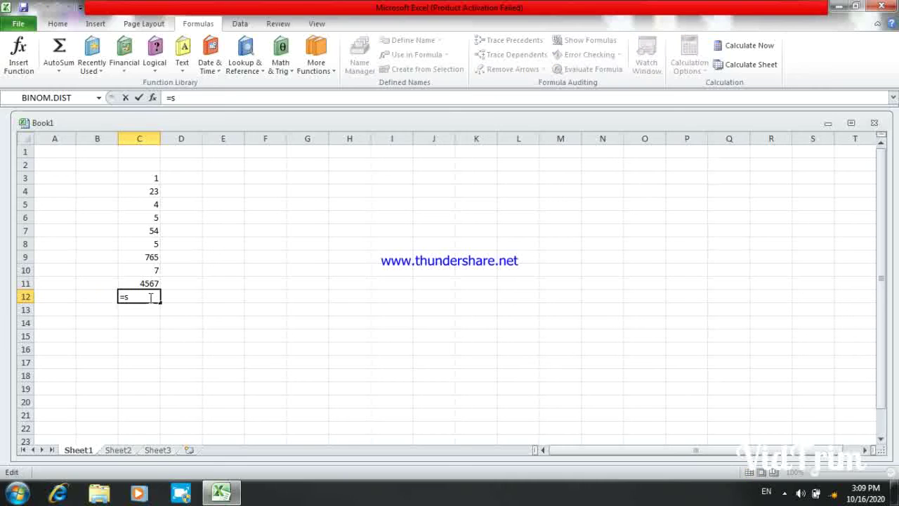
key("BackSpace")
key("BackSpace")
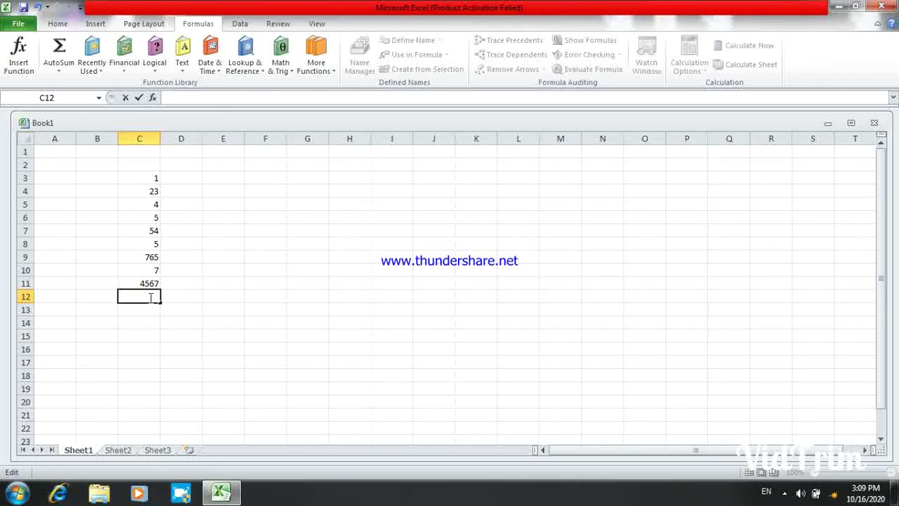
type("=")
type("s")
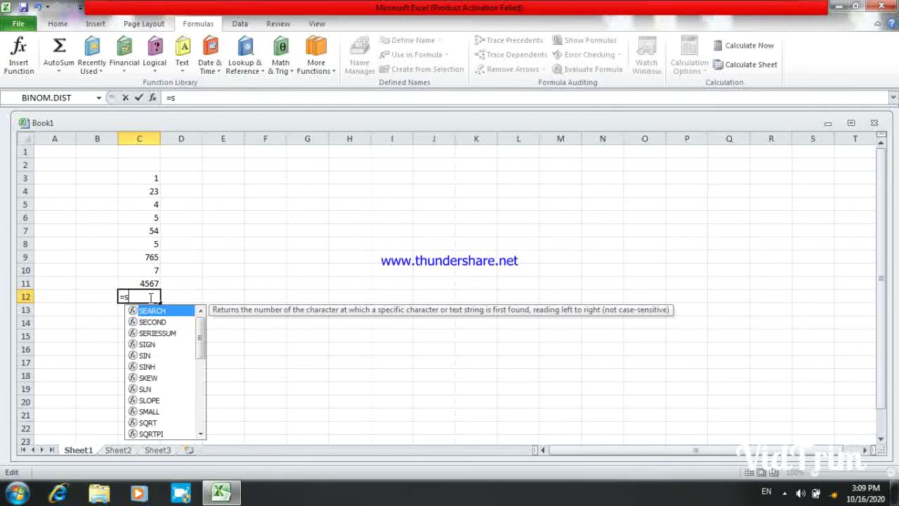
type("um")
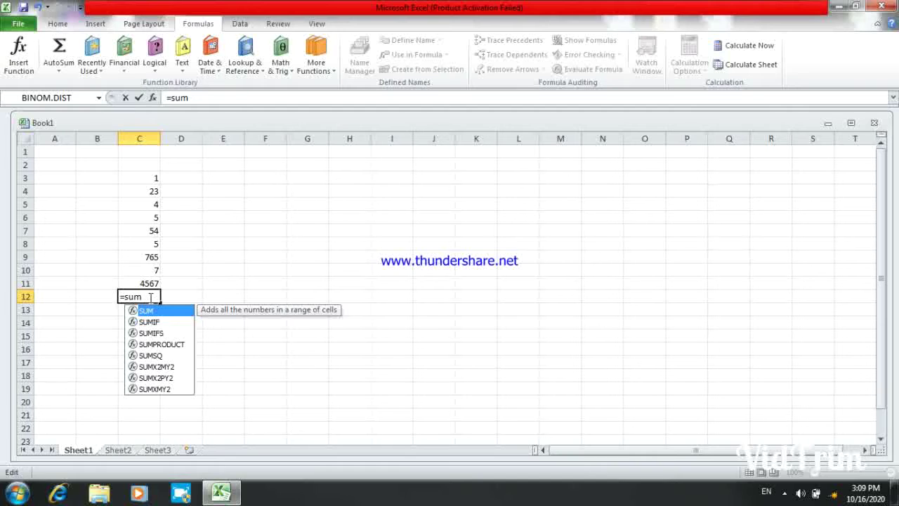
type("(")
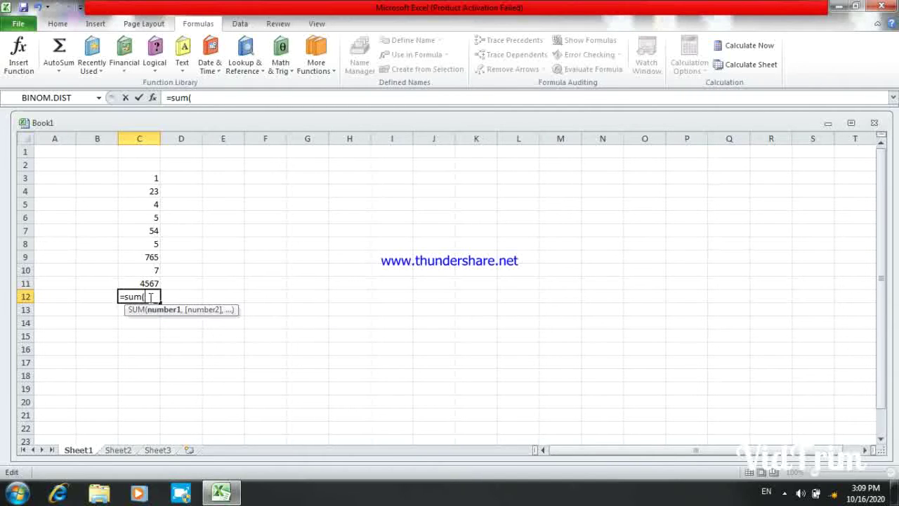
left_click_drag(143, 179, 153, 283)
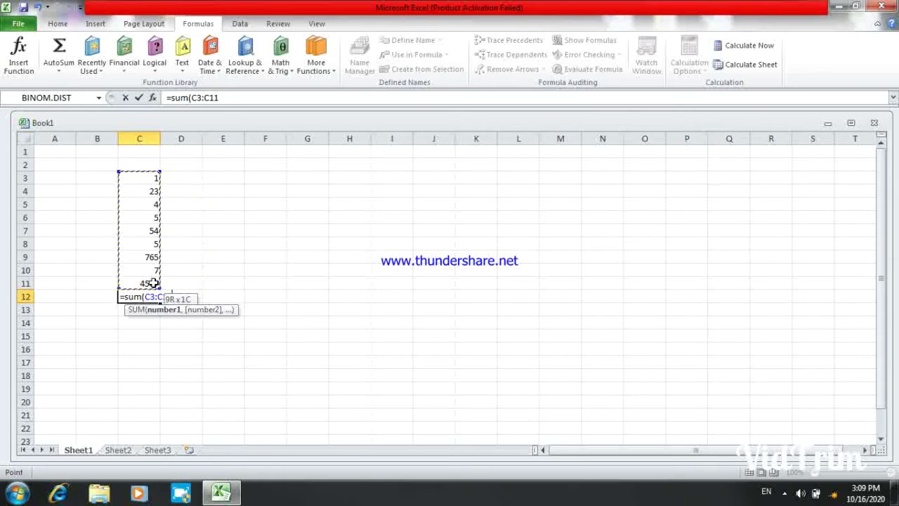
left_click_drag(153, 283, 154, 284)
key("Return")
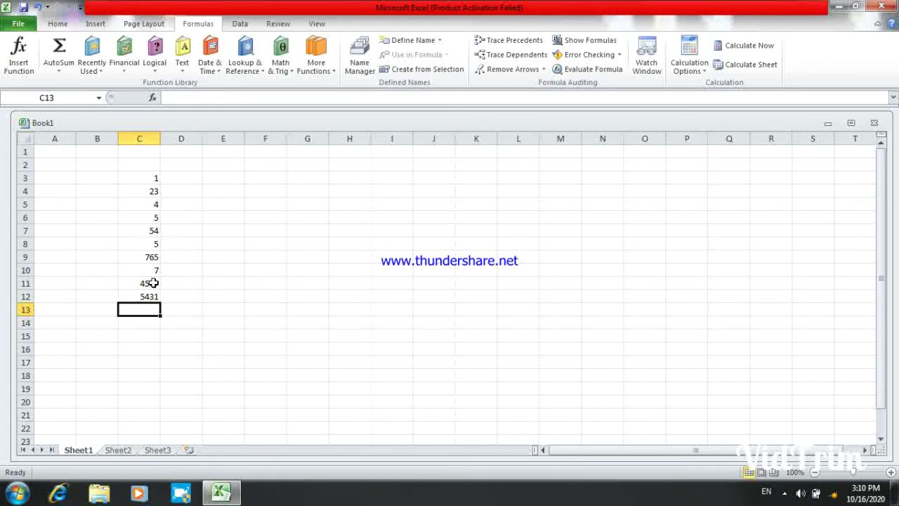
double_click(143, 296)
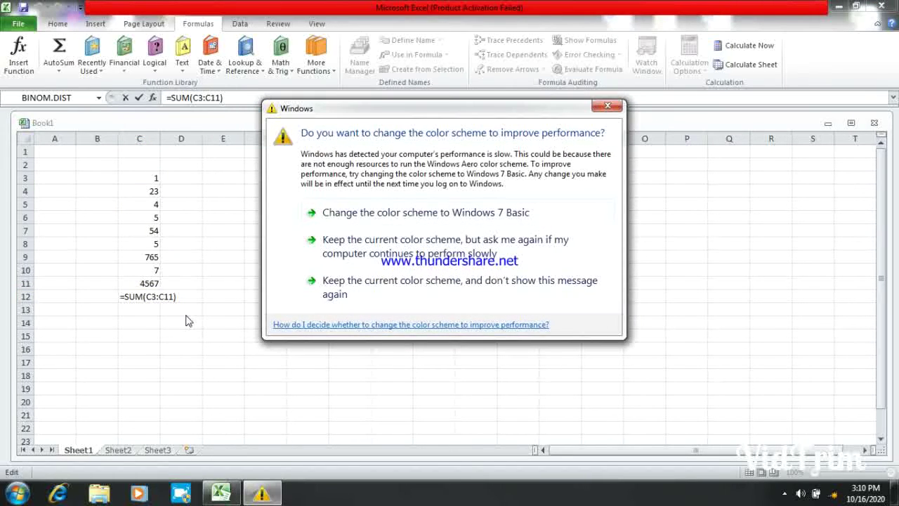
left_click(255, 426)
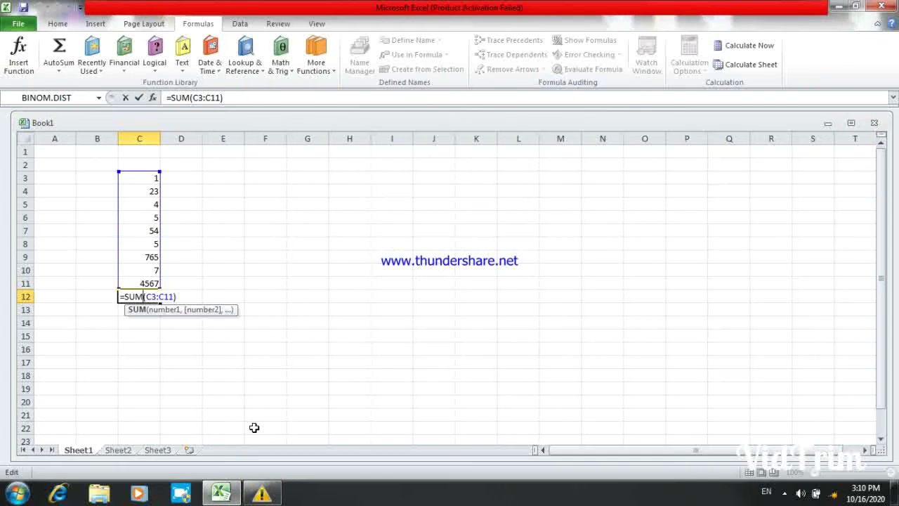
key("Return")
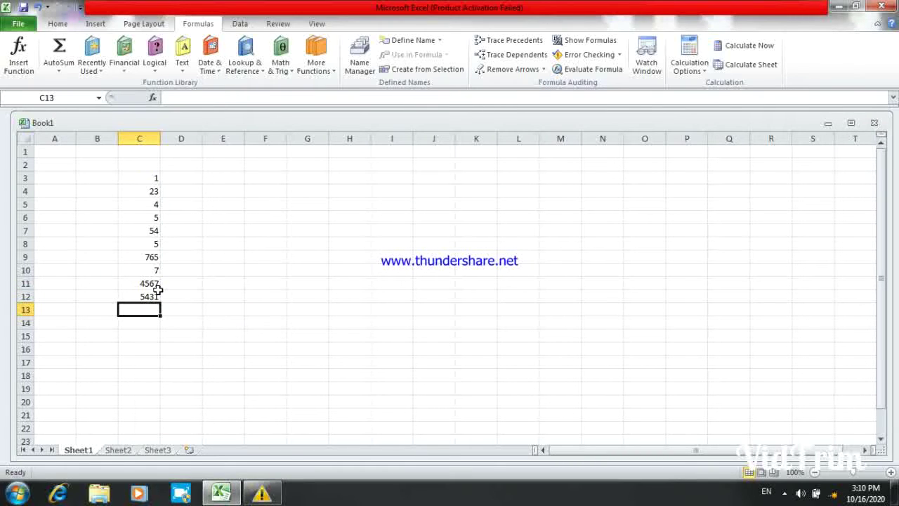
left_click(59, 73)
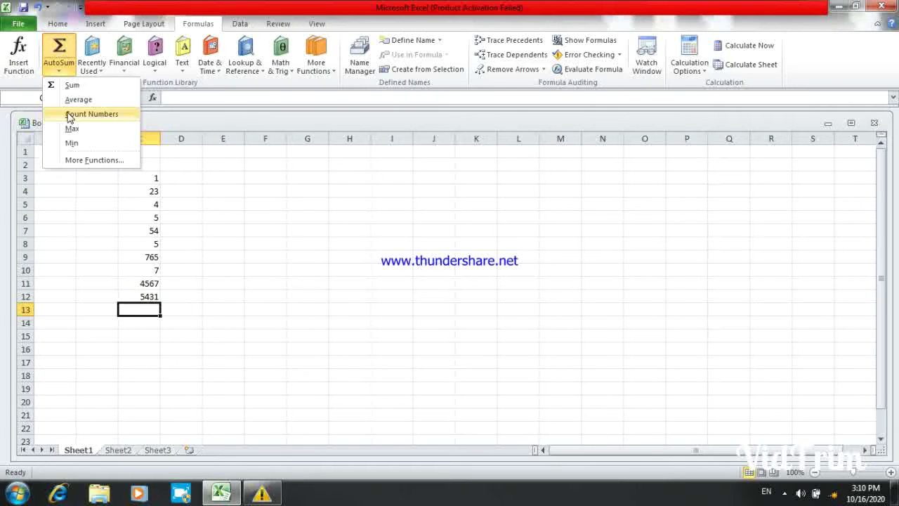
left_click(136, 175)
left_click_drag(136, 174, 147, 282)
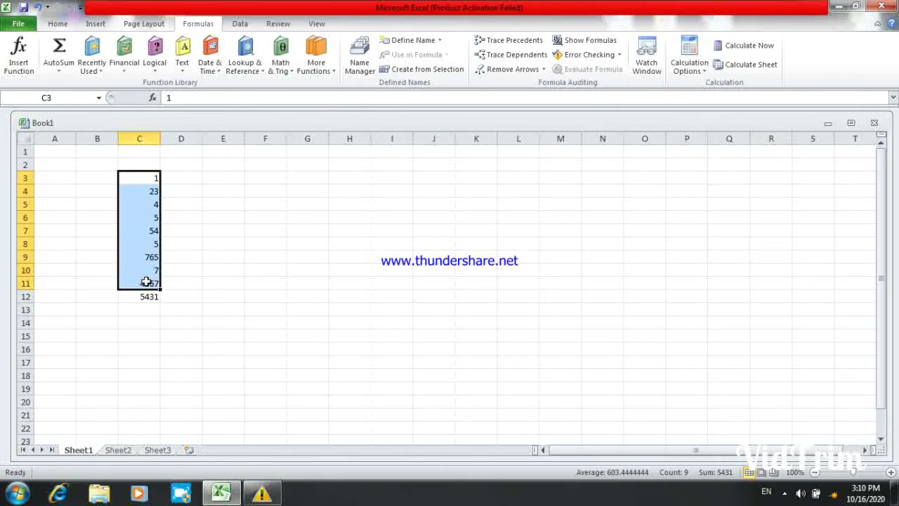
left_click(111, 297)
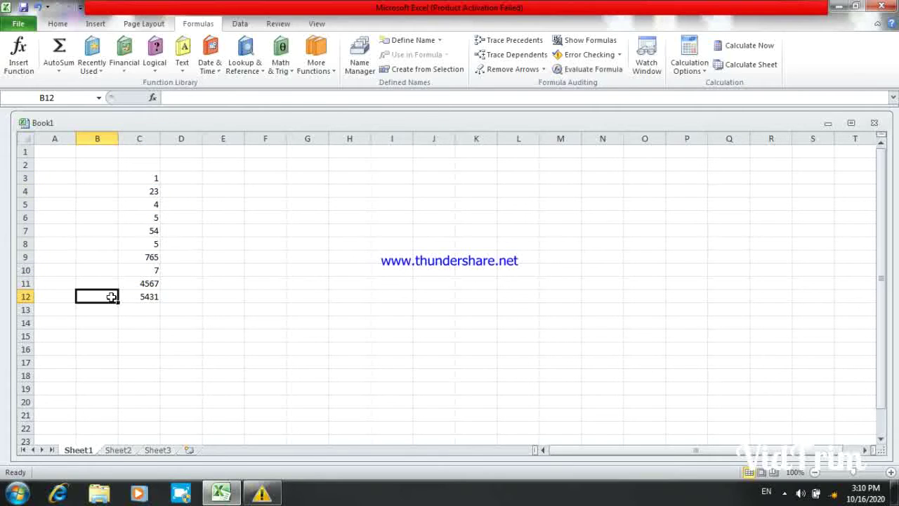
left_click_drag(128, 177, 143, 295)
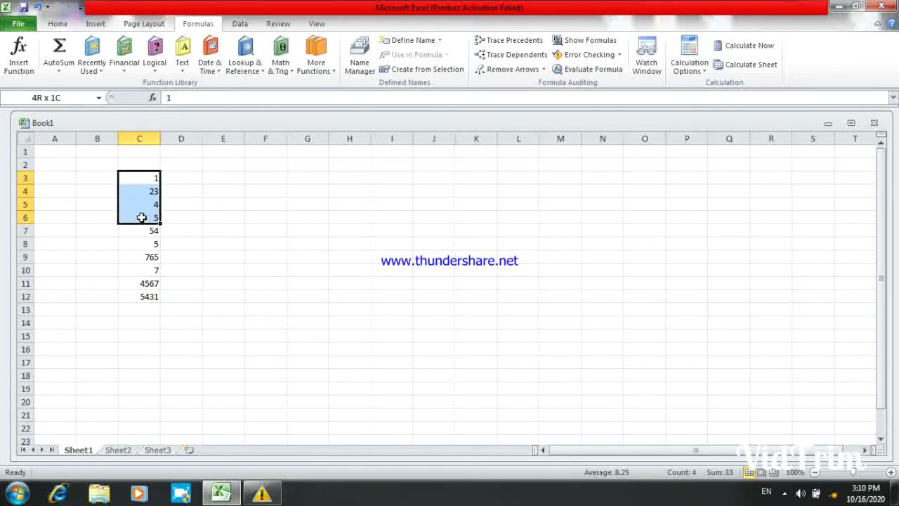
left_click(59, 67)
left_click(68, 103)
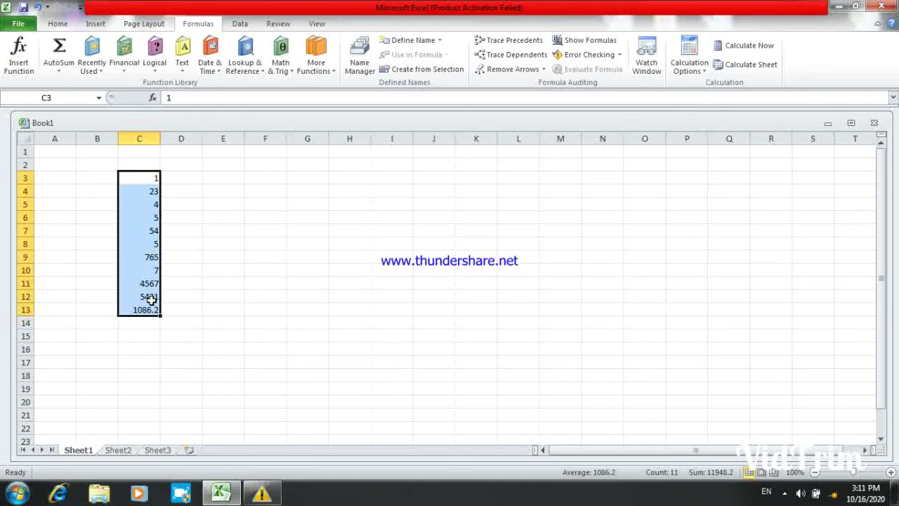
left_click(146, 310)
key("BackSpace")
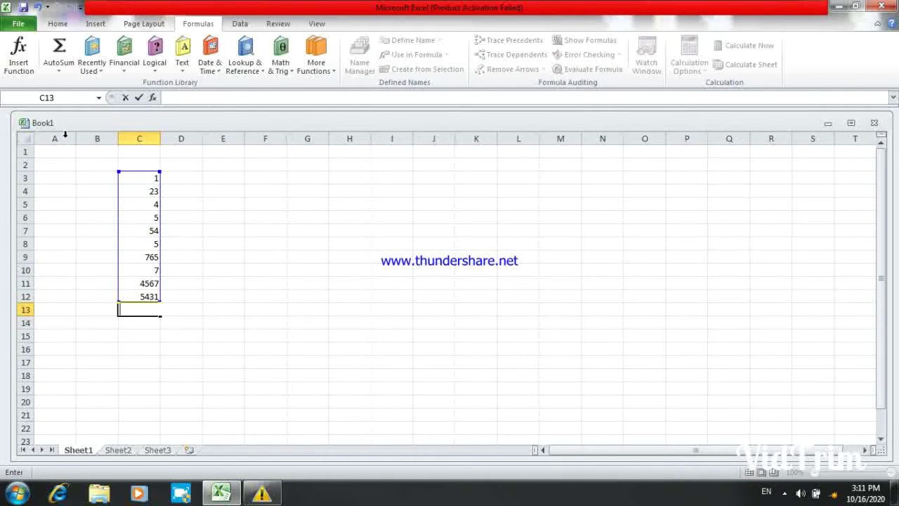
- Select C3:C12 and add AutoSum Count Numbers, giving 10 in C13
left_click(59, 71)
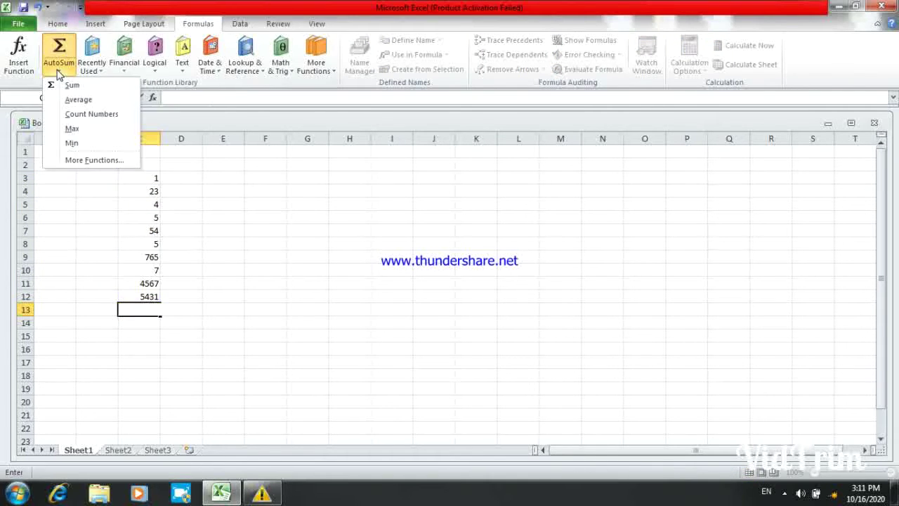
left_click(83, 115)
mouse_move(146, 178)
left_mouse_down()
mouse_move(143, 310)
mouse_move(145, 297)
left_mouse_up()
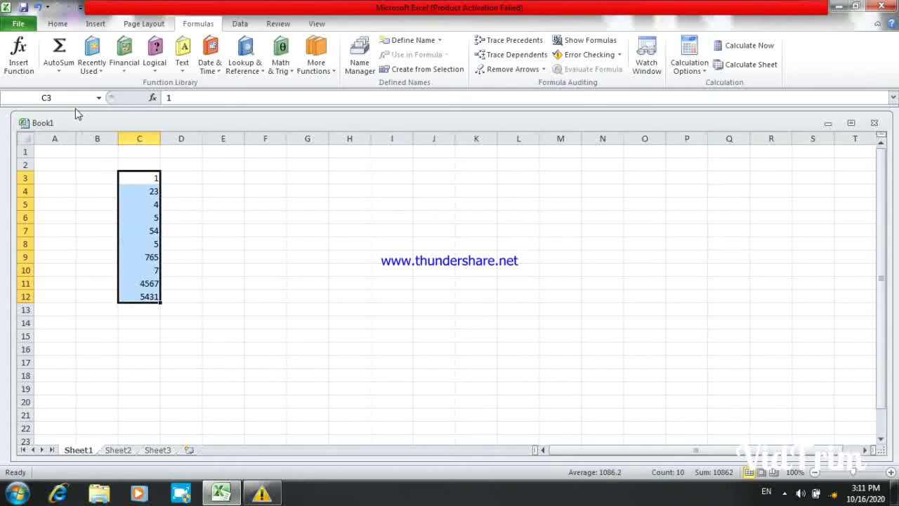
left_click(59, 71)
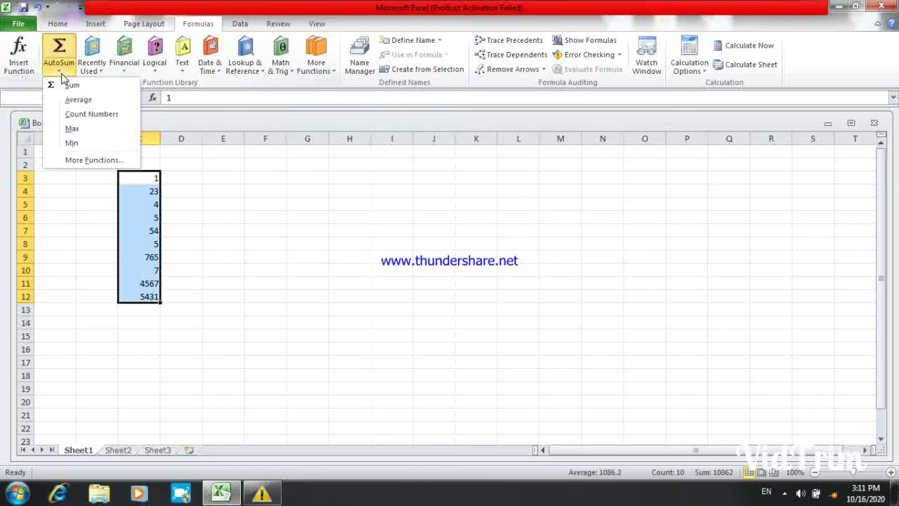
left_click(77, 116)
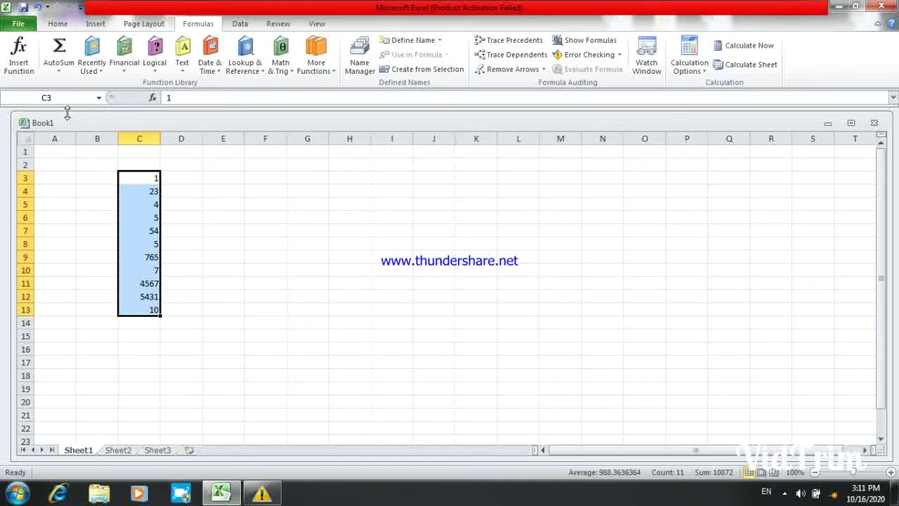
- Add the AutoSum maximum 5431 in C14 and the minimum 1 in C15
left_click(60, 74)
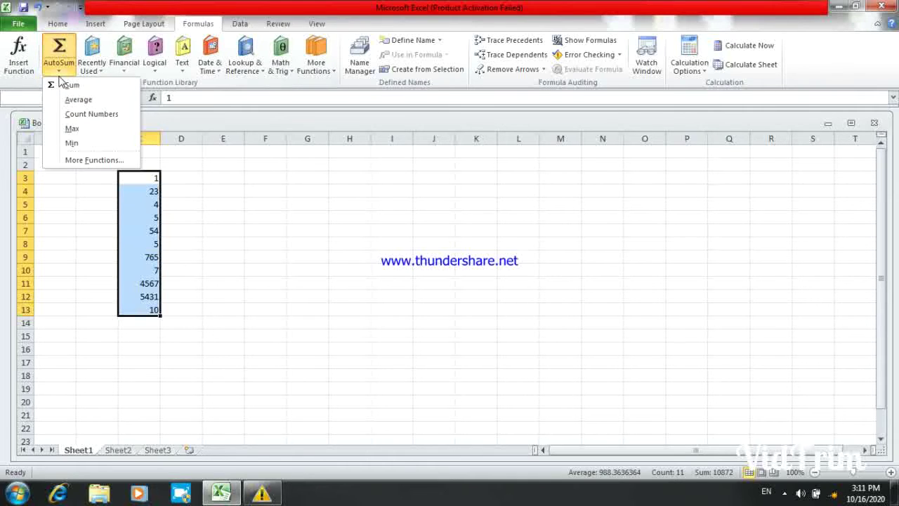
left_click(72, 131)
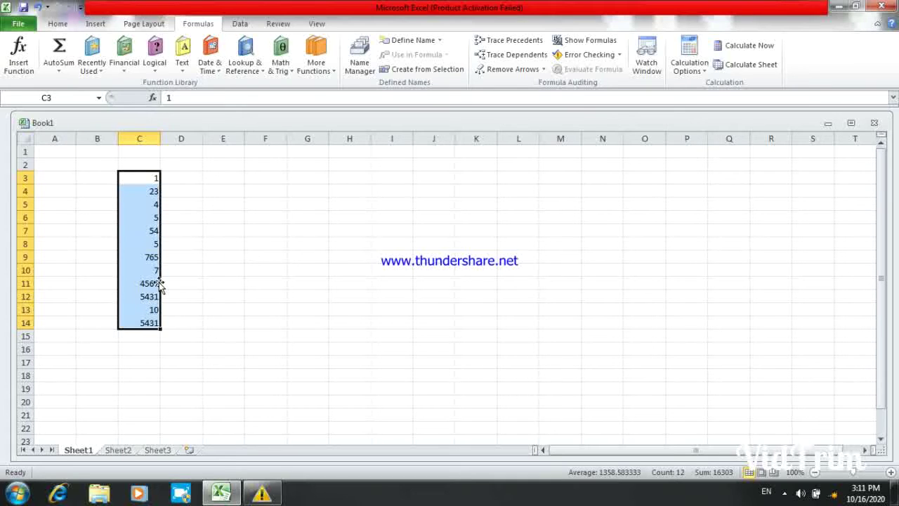
left_click(59, 72)
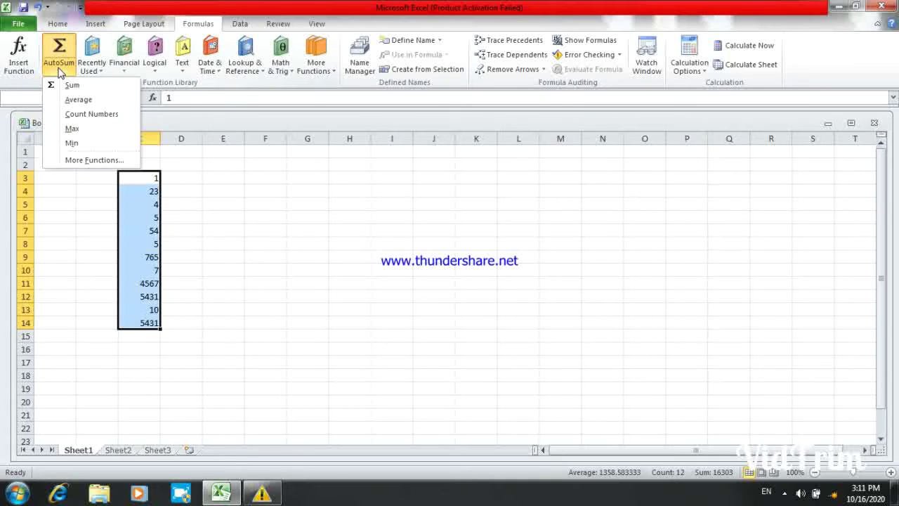
left_click(76, 143)
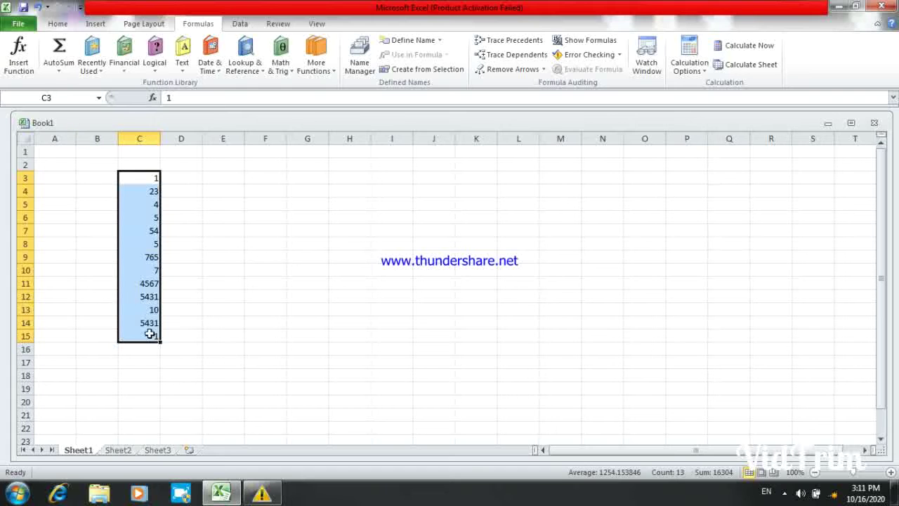
- Browse COUNT and SUMIF in Insert Function, cancel without inserting, and select E7
left_click(53, 73)
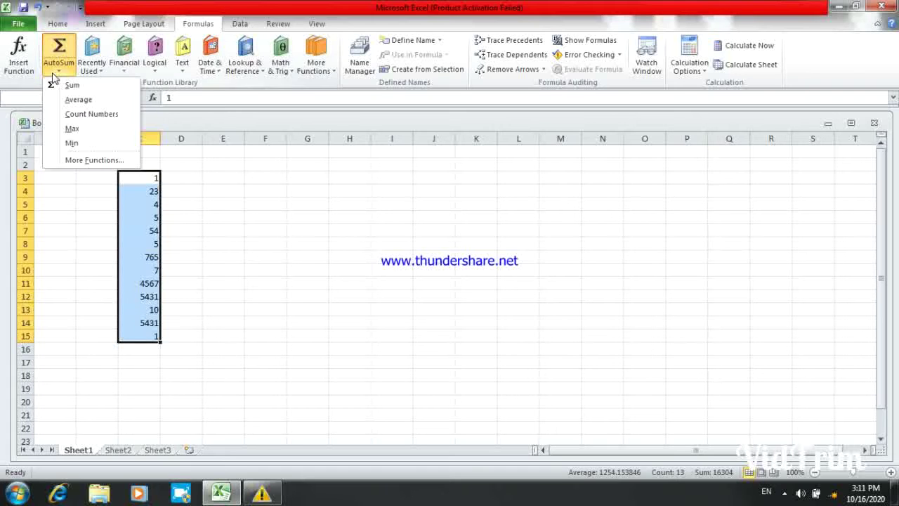
left_click(73, 161)
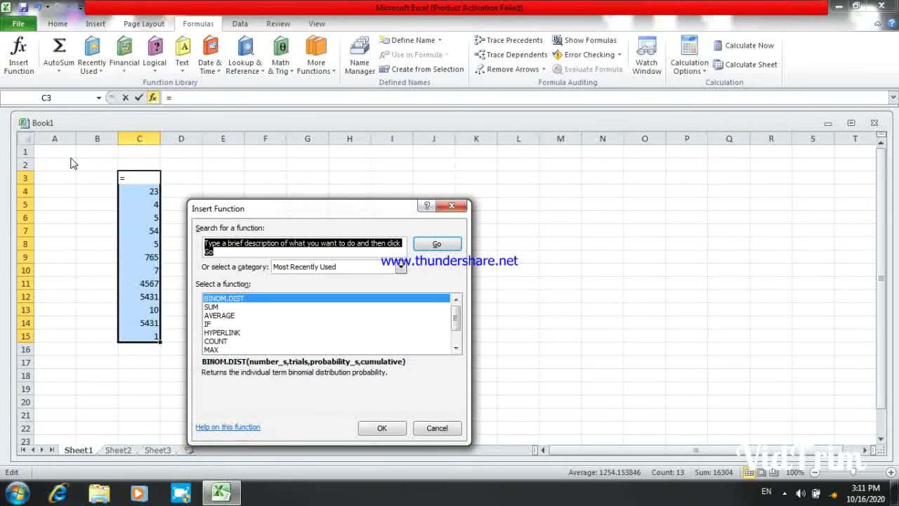
left_click(243, 341)
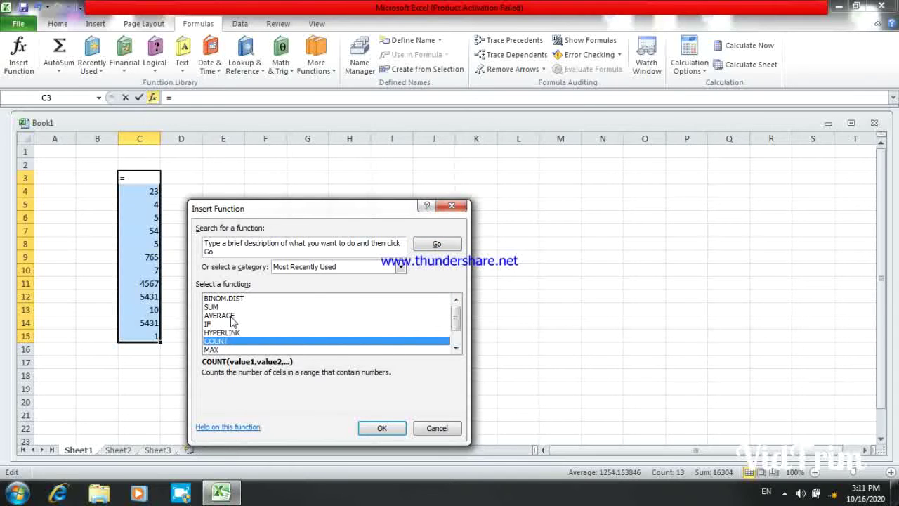
left_click_drag(456, 321, 457, 329)
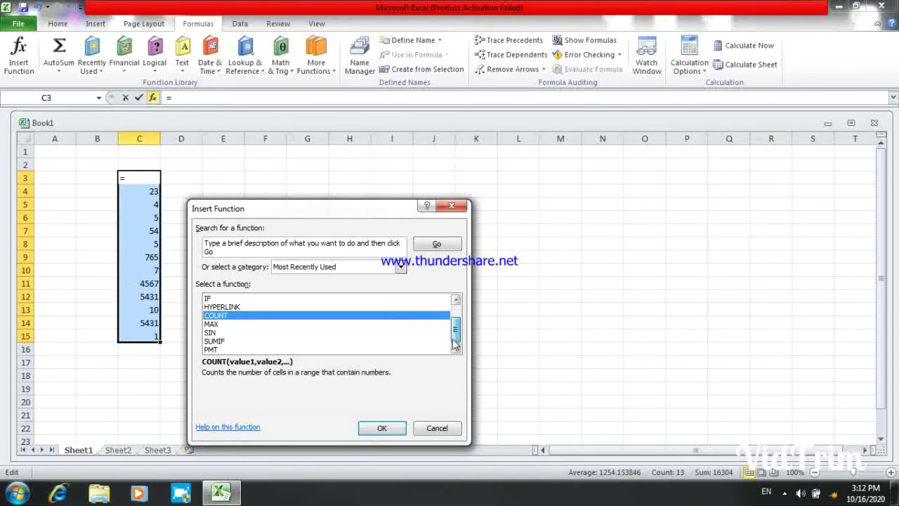
left_click(256, 342)
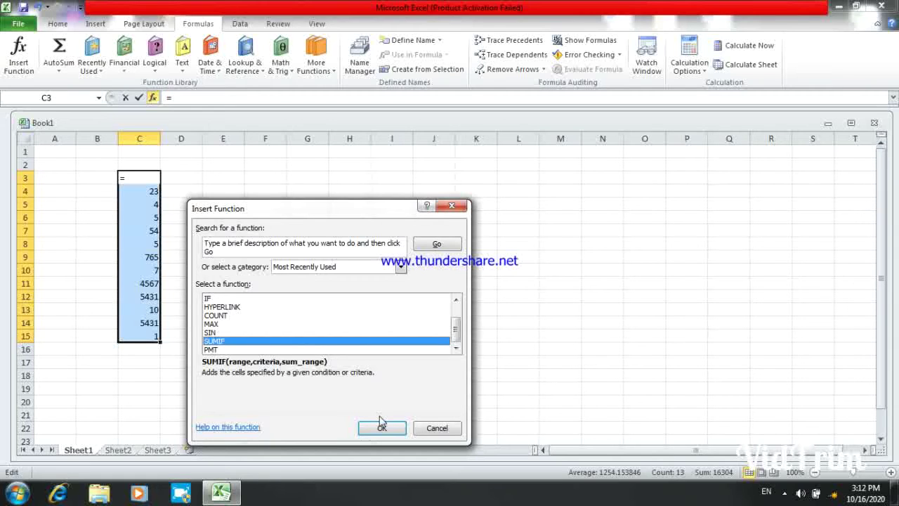
left_click(431, 430)
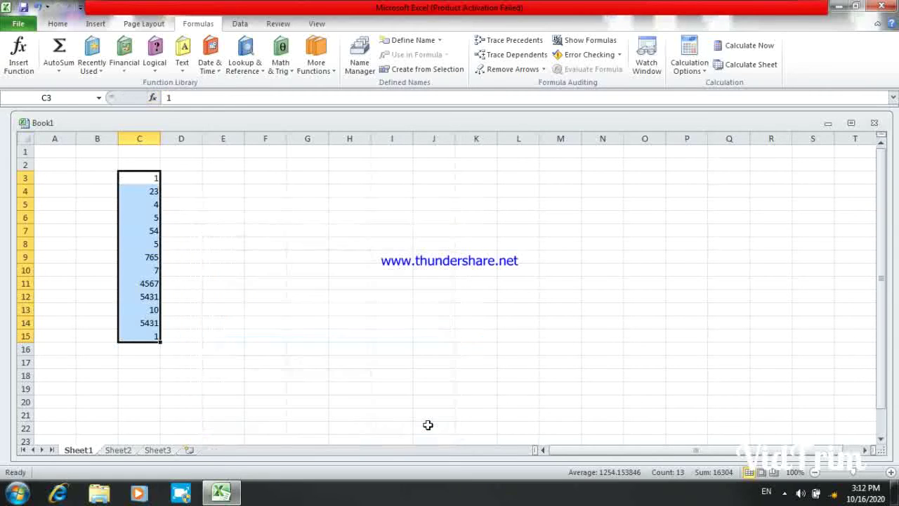
left_click(205, 229)
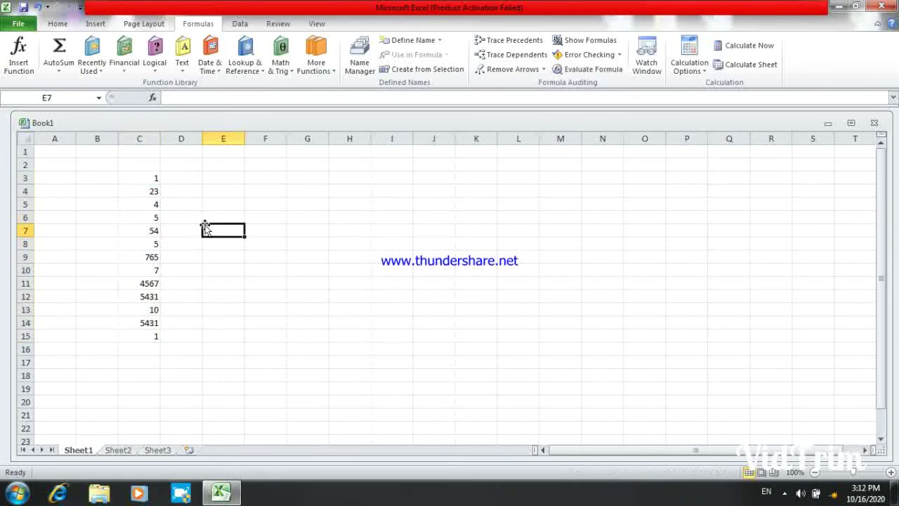
left_click(97, 76)
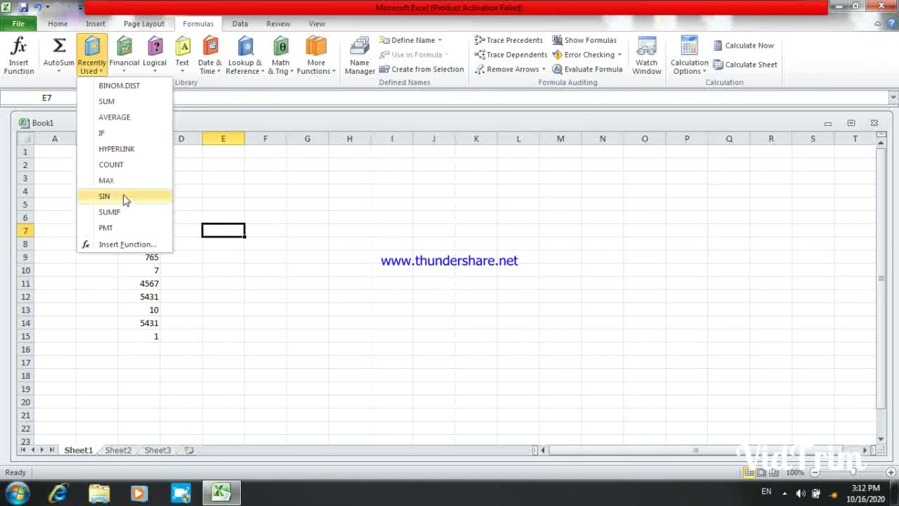
left_click(251, 283)
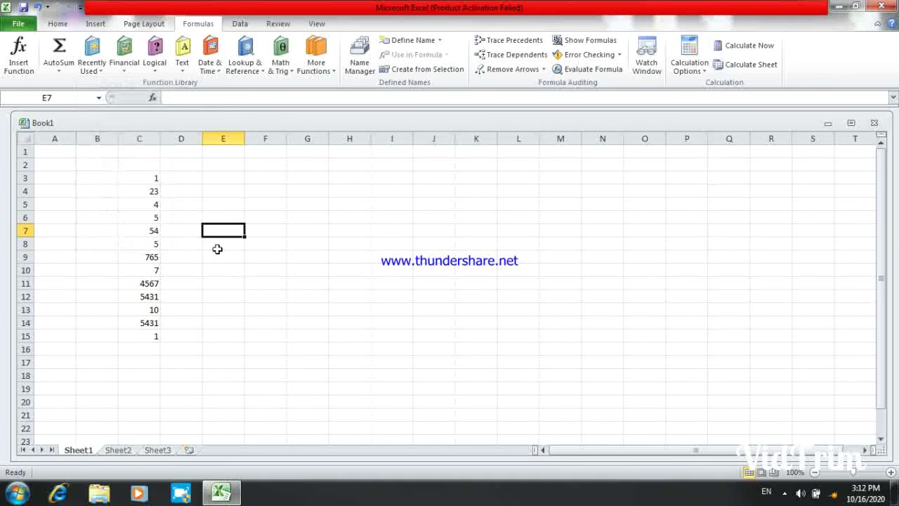
left_click(123, 73)
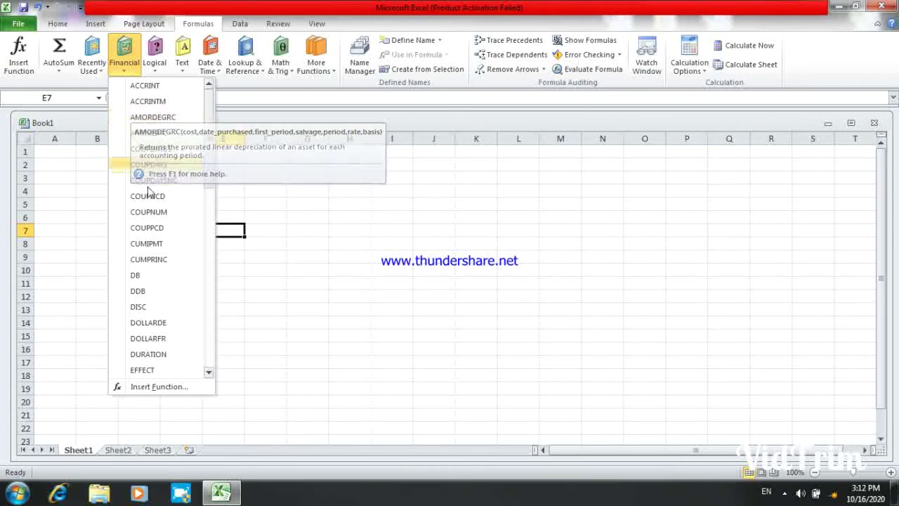
mouse_move(139, 291)
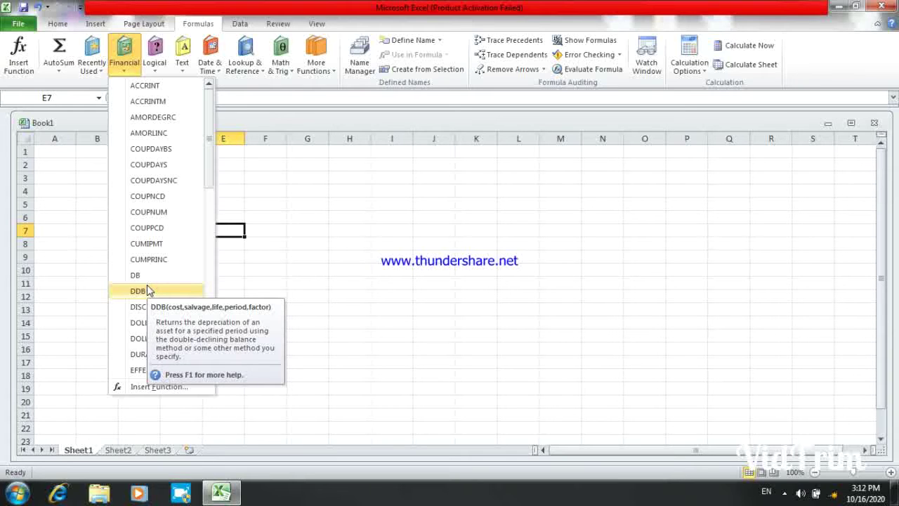
left_click(351, 218)
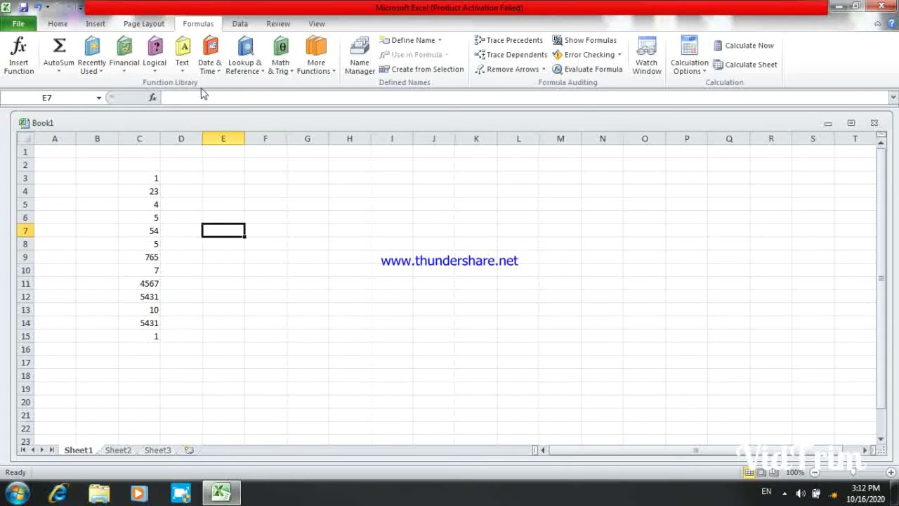
left_click(156, 70)
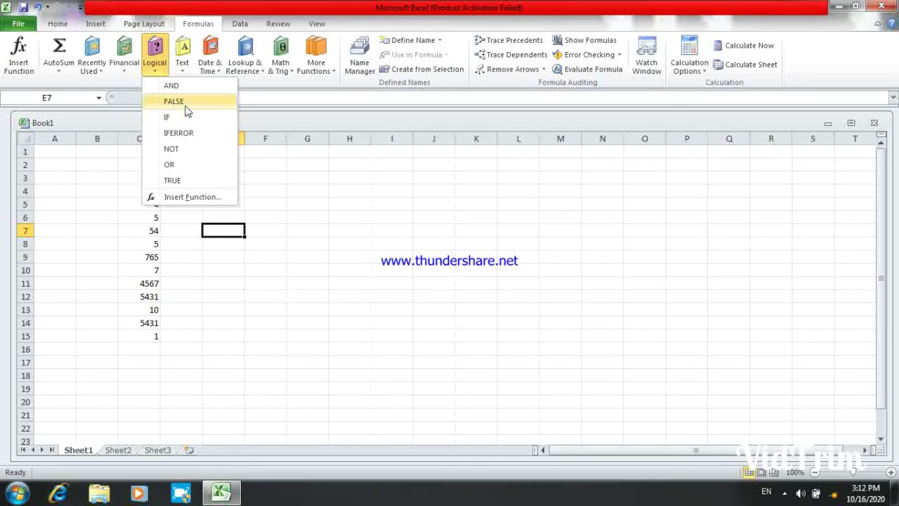
left_click(293, 223)
left_click(181, 71)
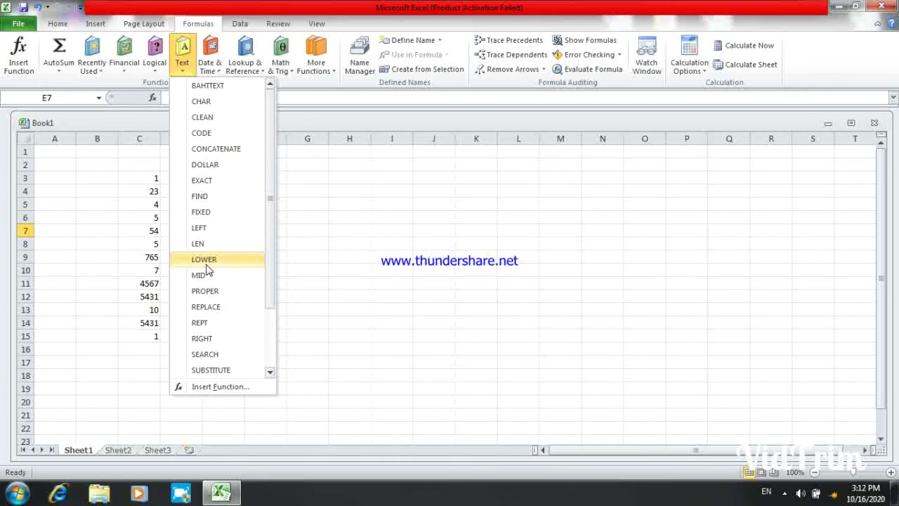
left_click(349, 254)
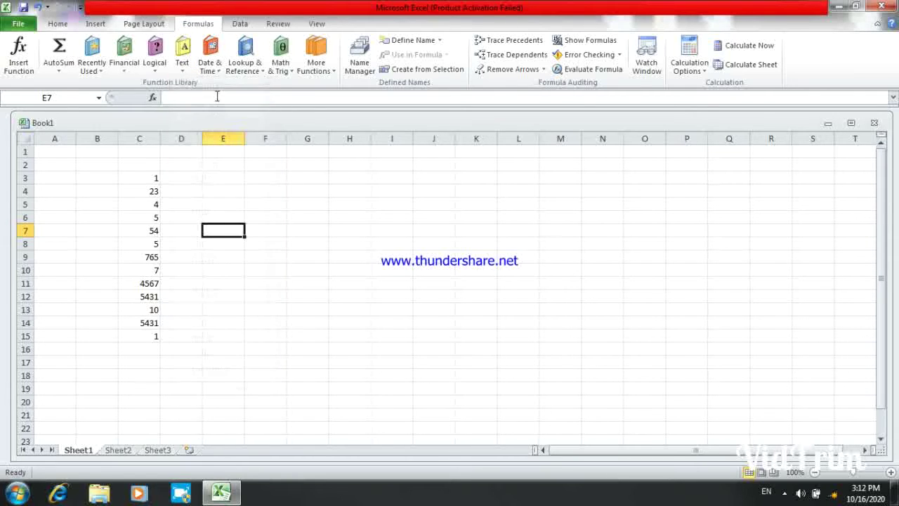
left_click(215, 77)
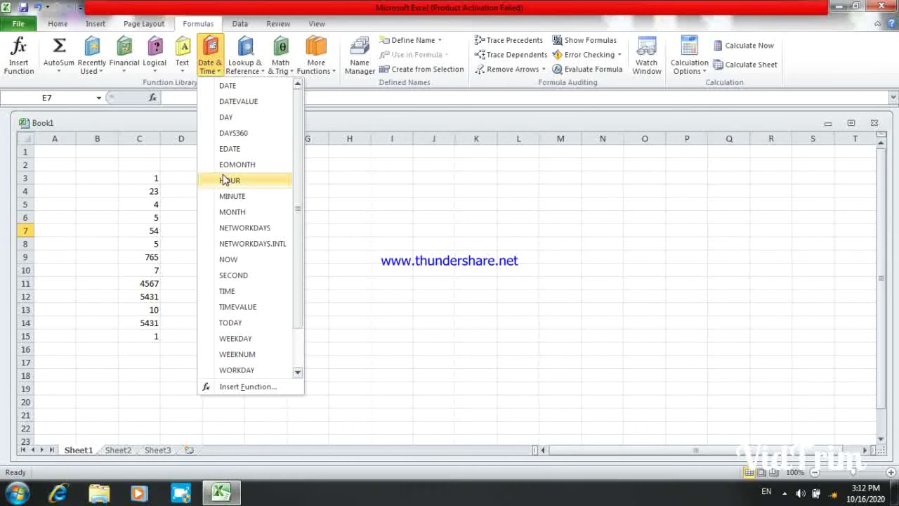
left_click(367, 286)
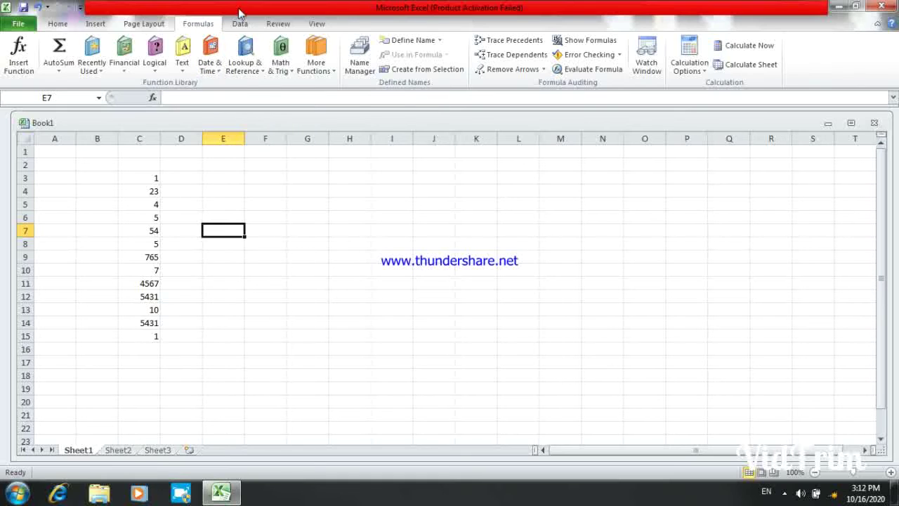
left_click(244, 74)
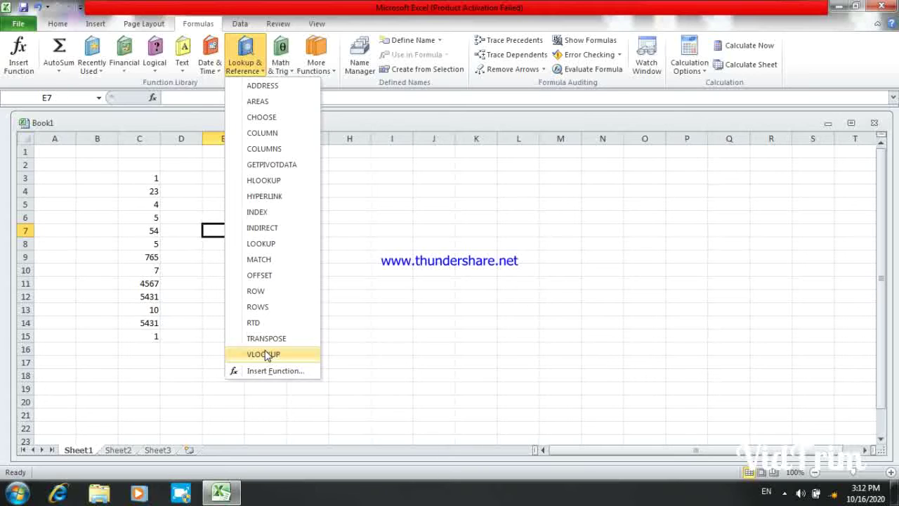
left_click(280, 70)
left_click(282, 73)
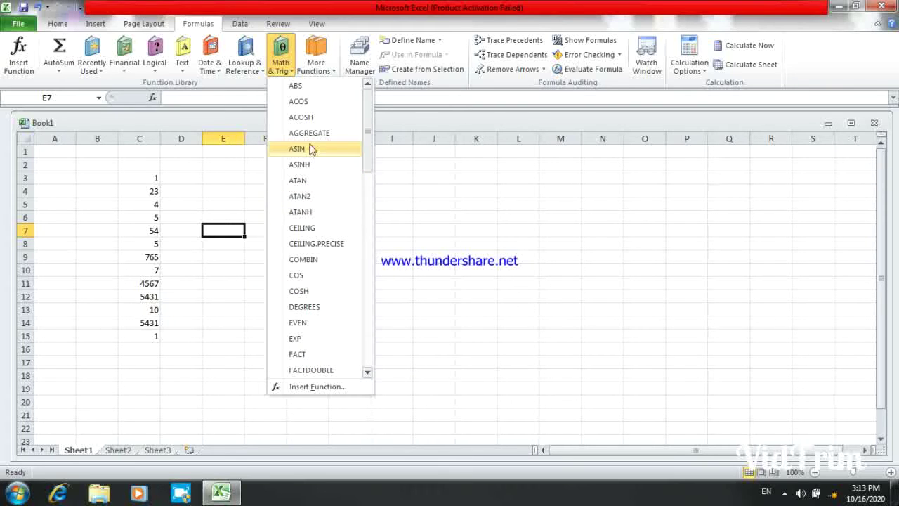
left_click(243, 295)
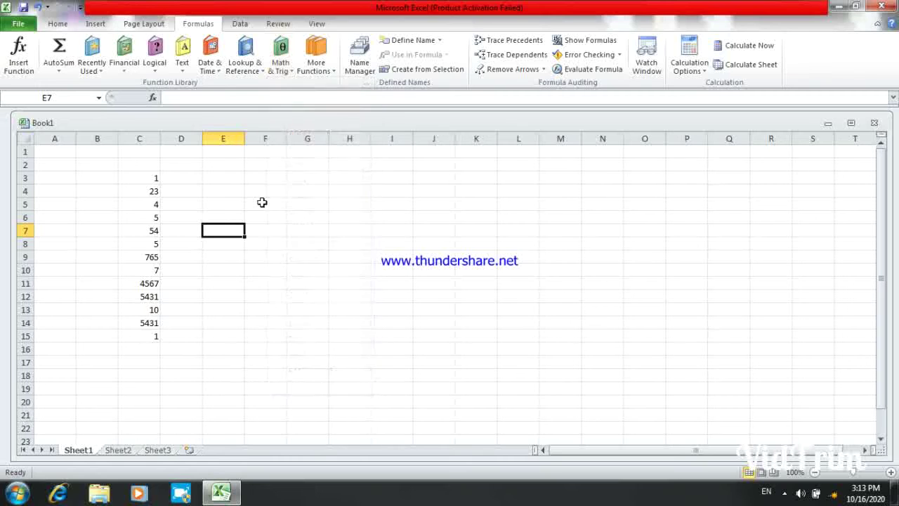
- Browse the More Functions categories without inserting anything, then select cell F11
left_click(318, 67)
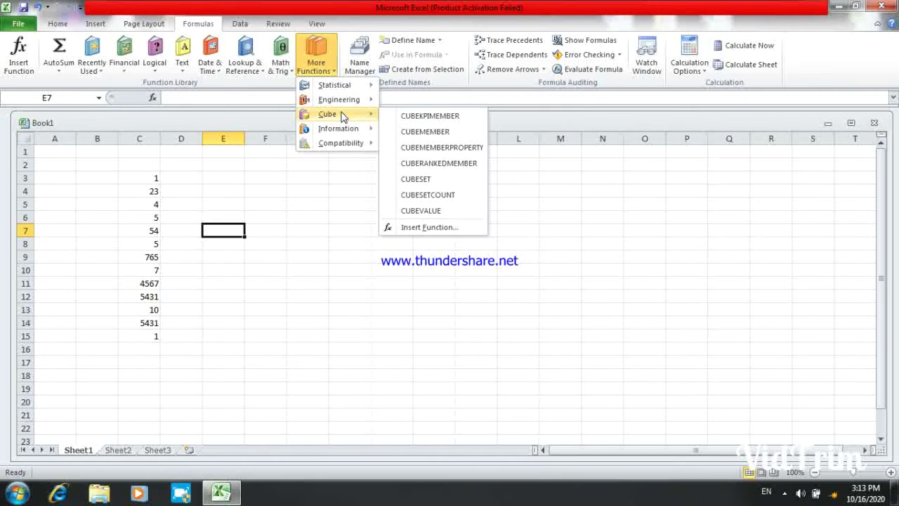
mouse_move(341, 143)
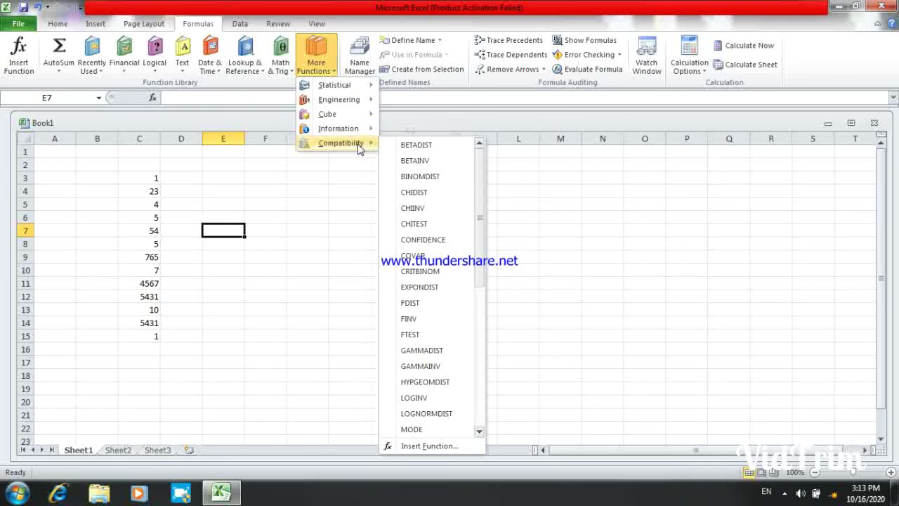
left_click(324, 209)
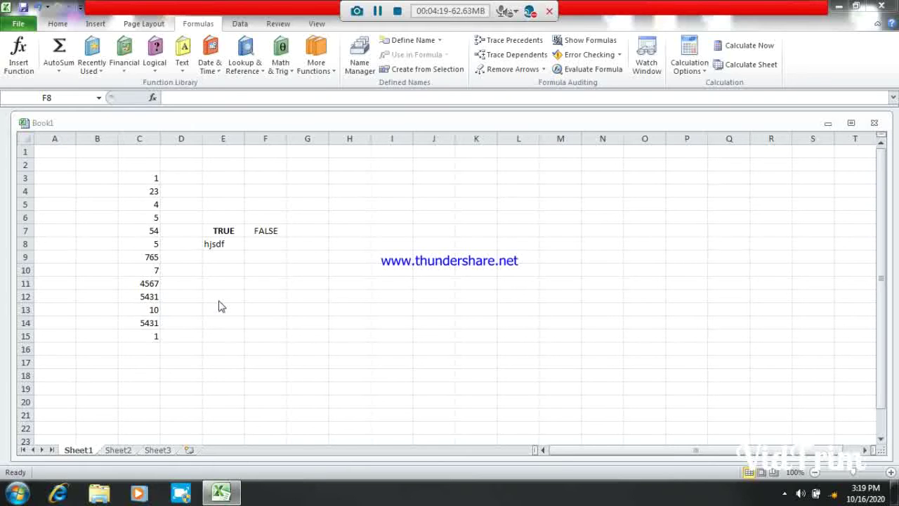
left_click(263, 283)
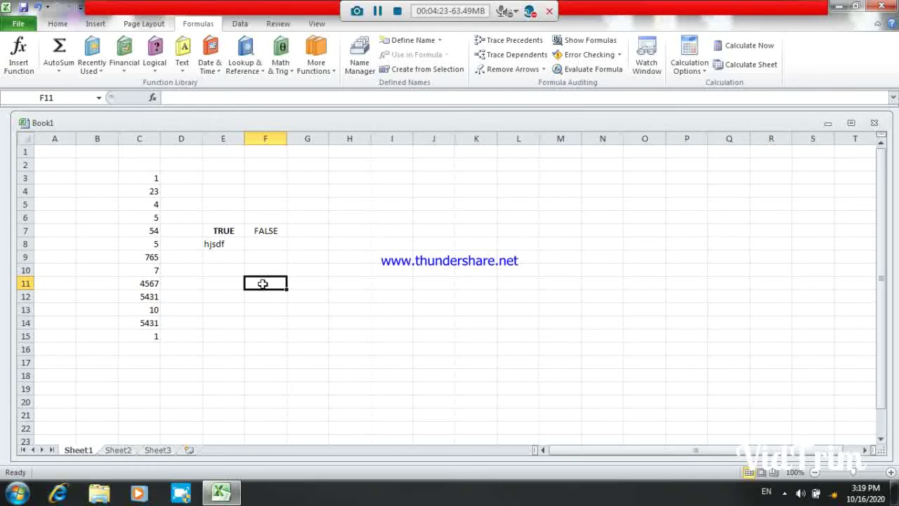
- Enter TRUE in F11 and FALSE in F12
type("TRUE")
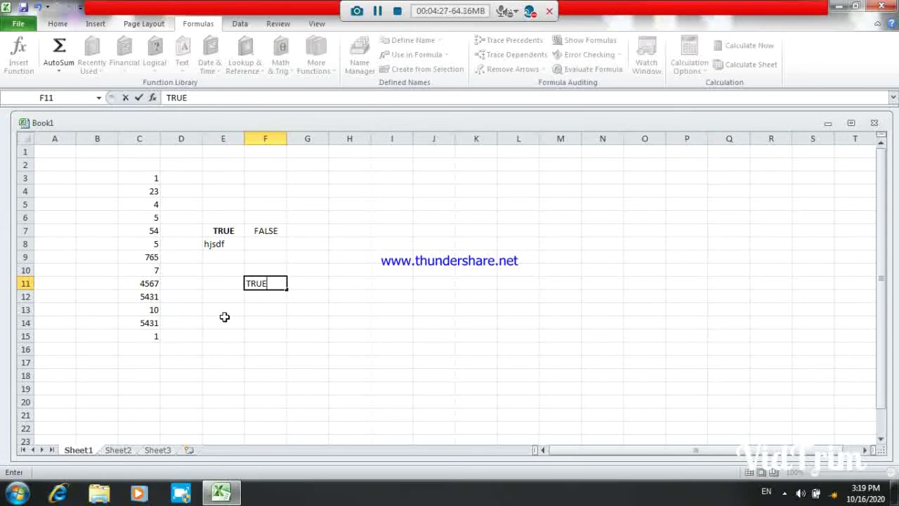
left_click(225, 318)
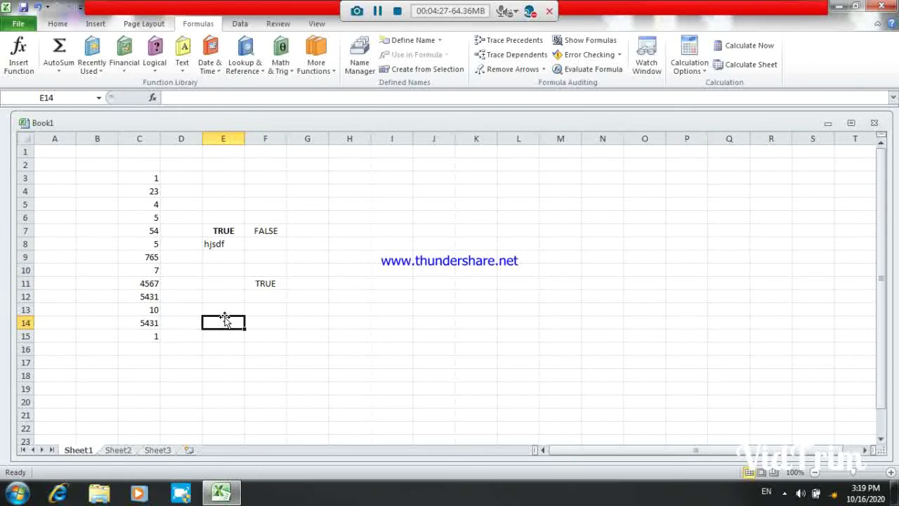
key("Up")
key("Up")
key("Right")
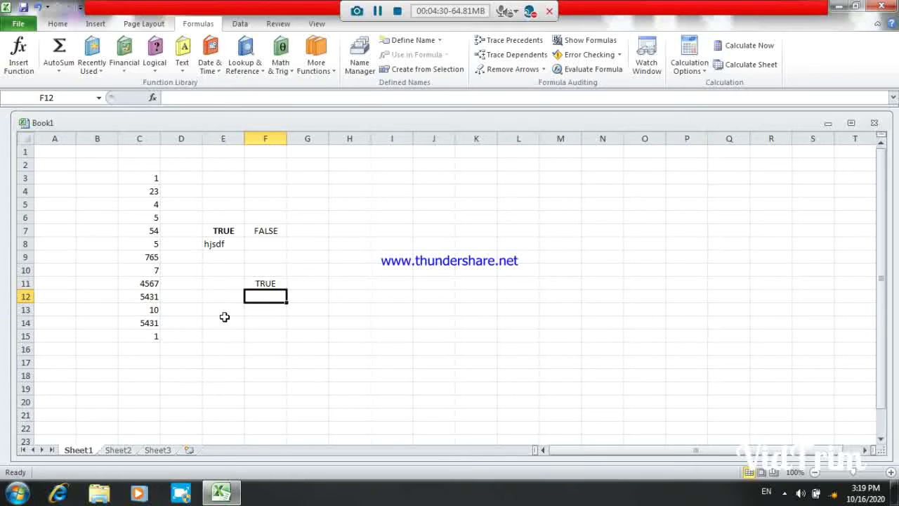
type("FALse")
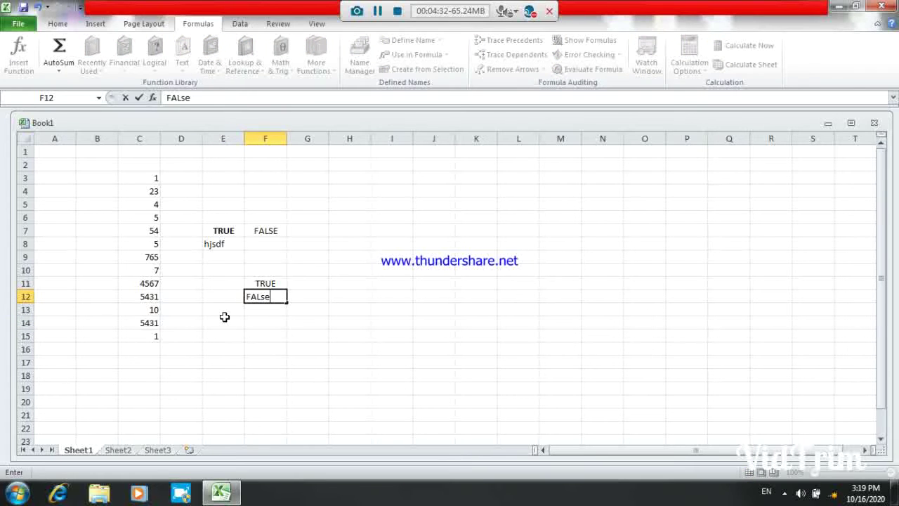
left_click(260, 329)
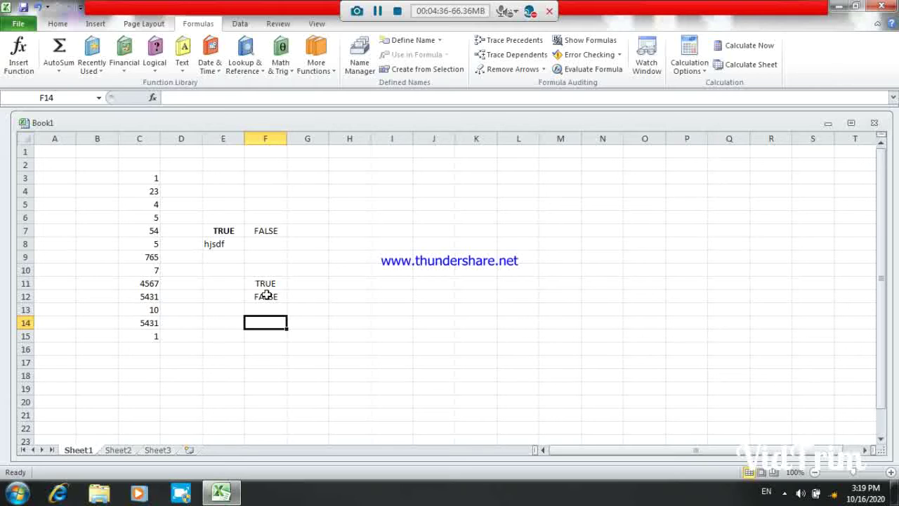
- Enter an ISLOGICAL formula in H11 that tests cell F12
left_click(352, 278)
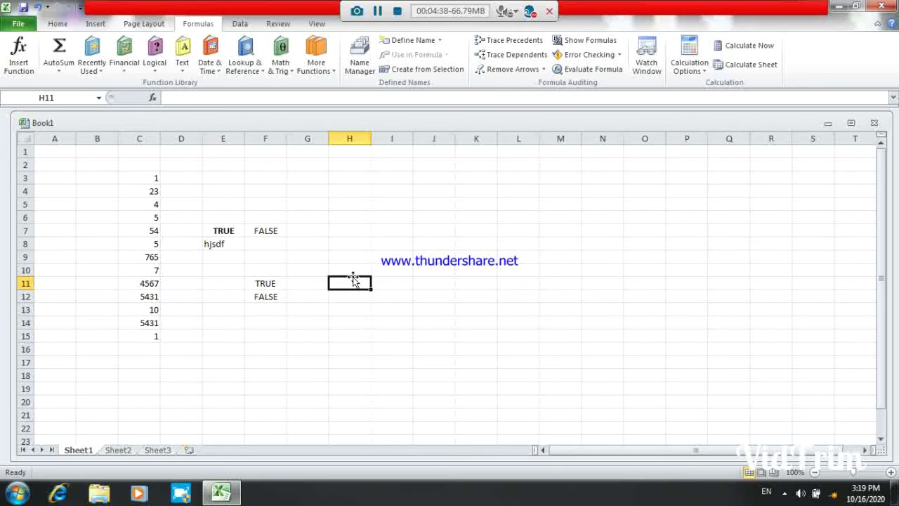
type("=")
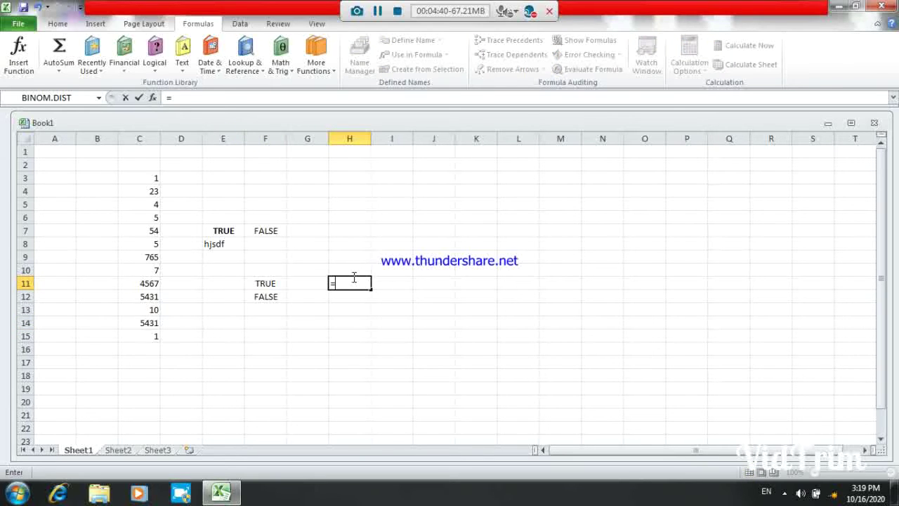
type("is")
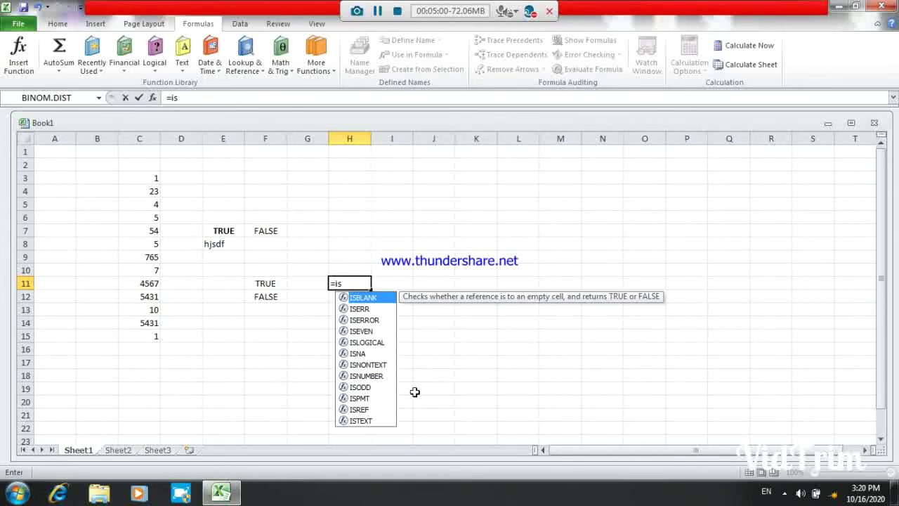
left_click(365, 344)
double_click(365, 344)
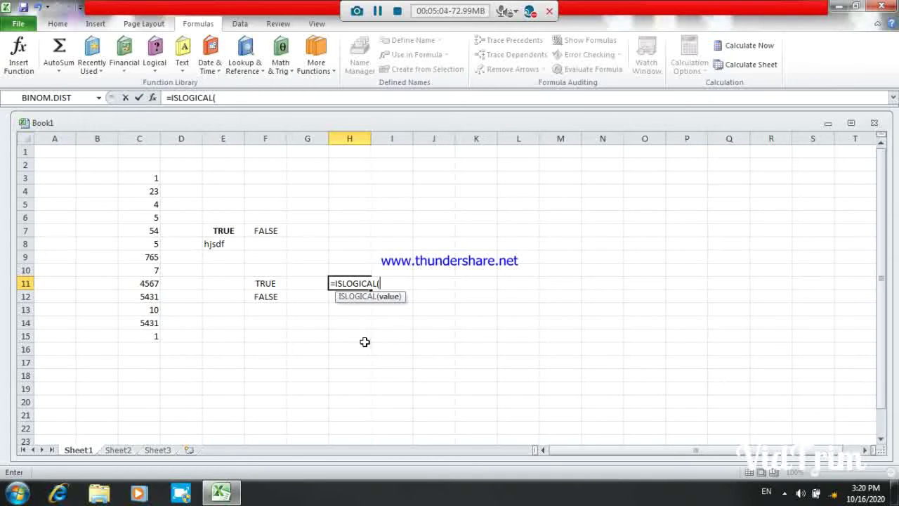
left_click(265, 284)
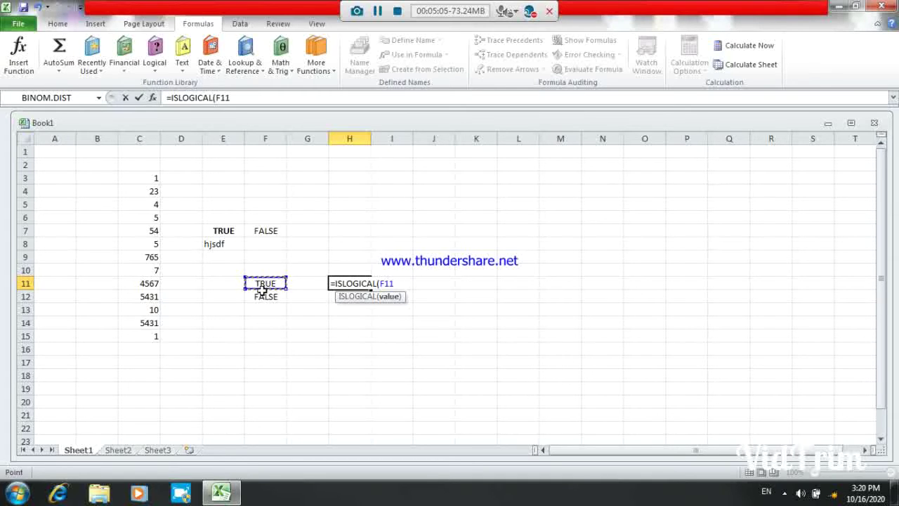
left_click(261, 297)
key("Return")
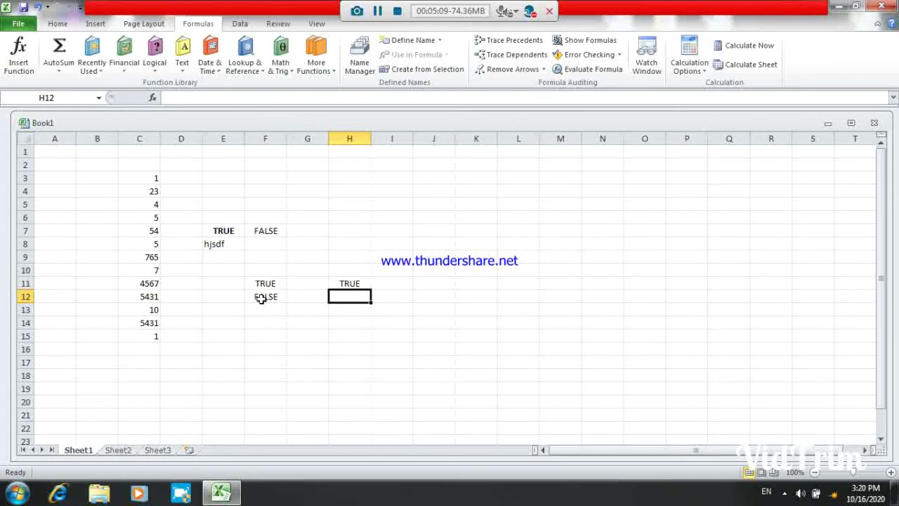
- Change H11's ISLOGICAL argument to E8 so it returns FALSE for the text
left_click(357, 284)
double_click(356, 283)
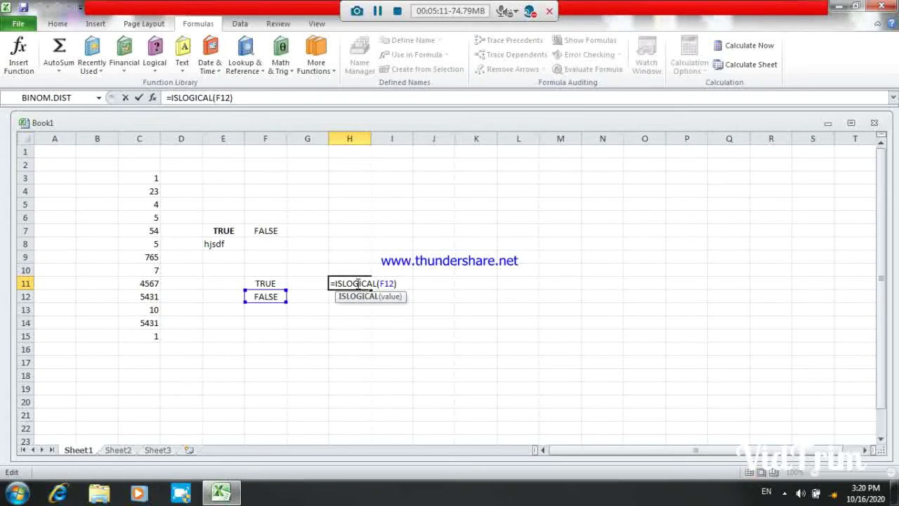
left_click(394, 283)
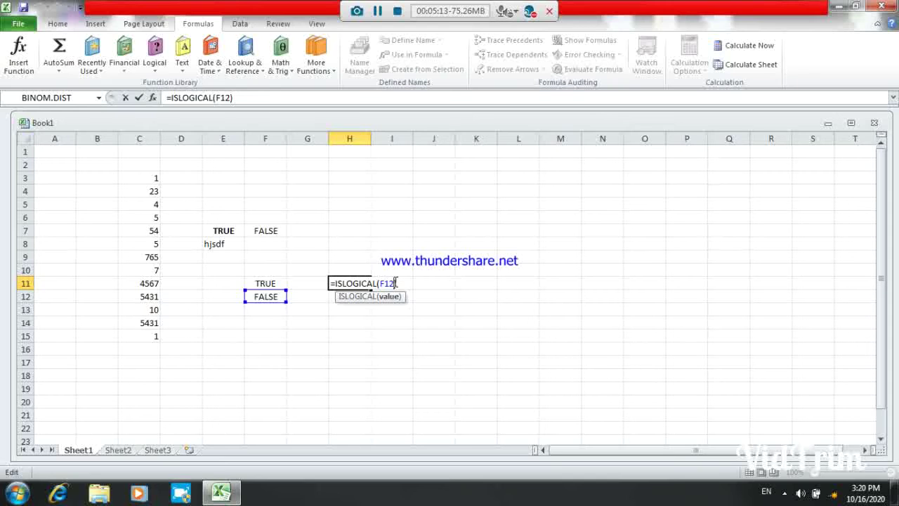
key("BackSpace")
key("BackSpace")
key("BackSpace")
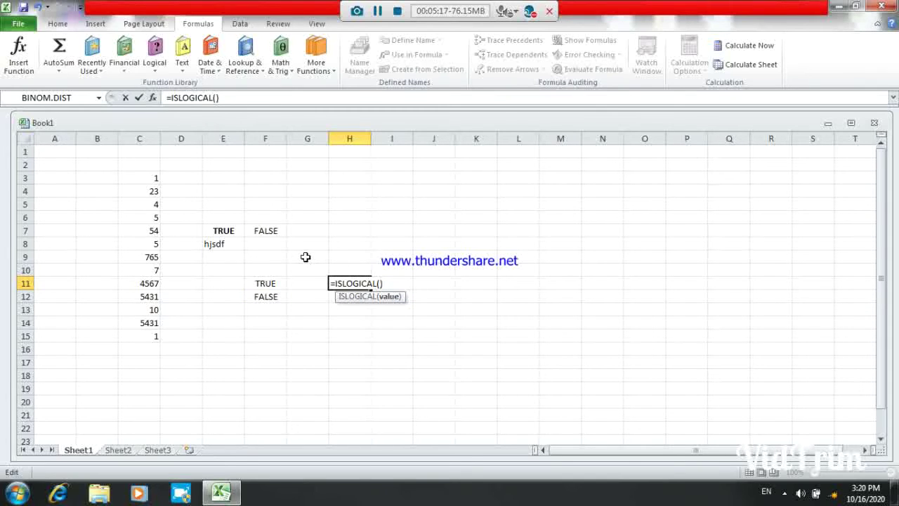
left_click(222, 244)
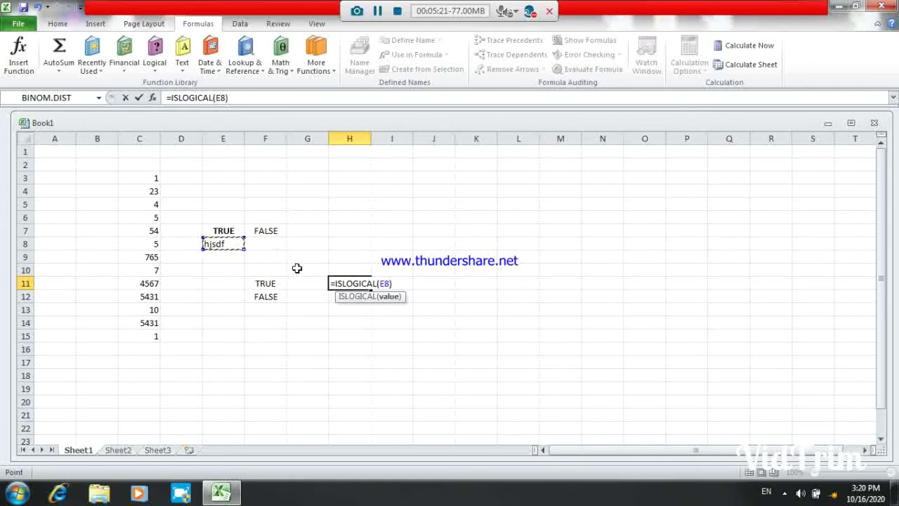
key("Return")
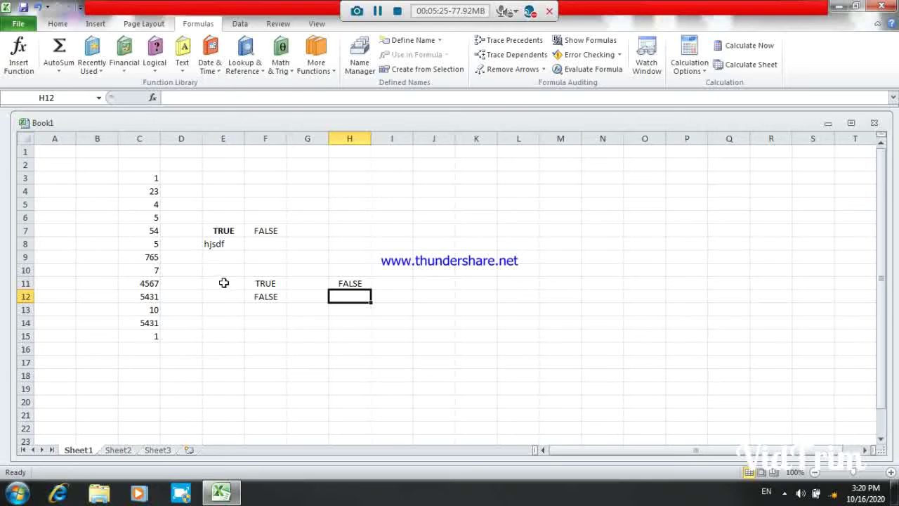
- Clear E7:H12, then enter 12 in F6 and 13 in F8
left_click_drag(204, 232, 361, 299)
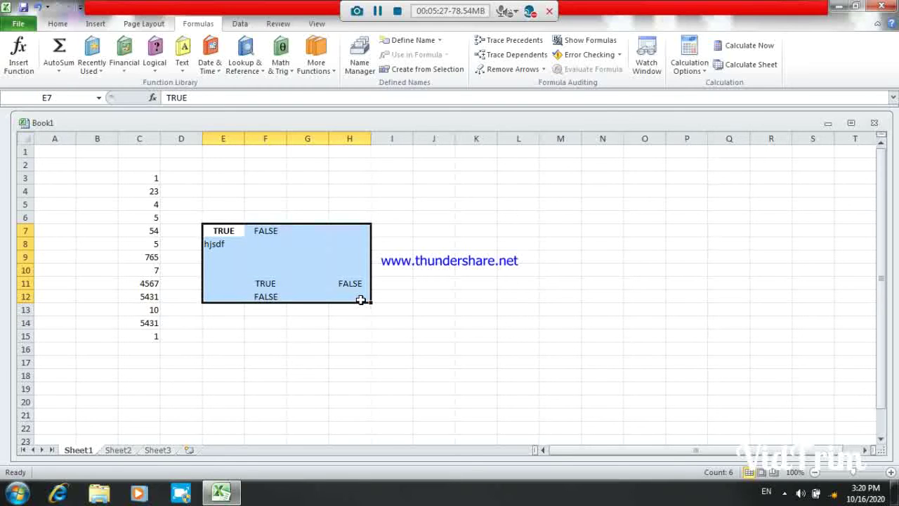
key("Delete")
left_click(278, 214)
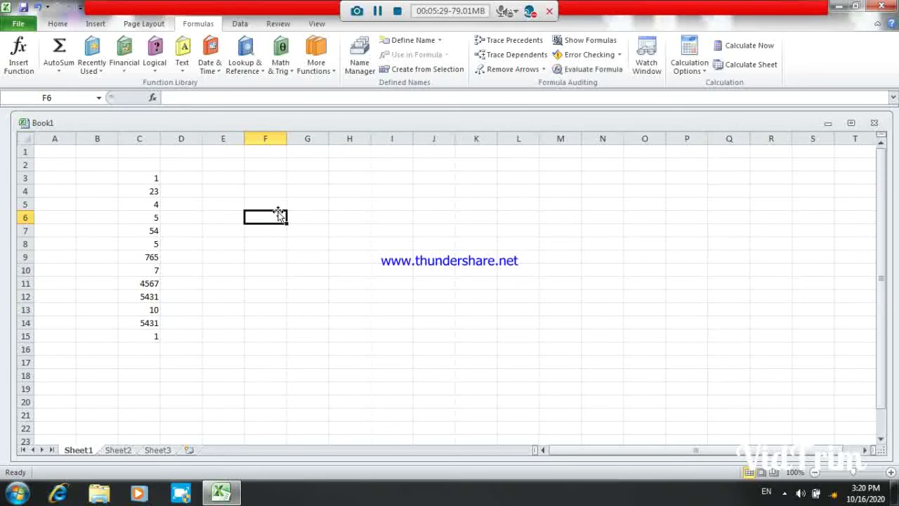
type("12")
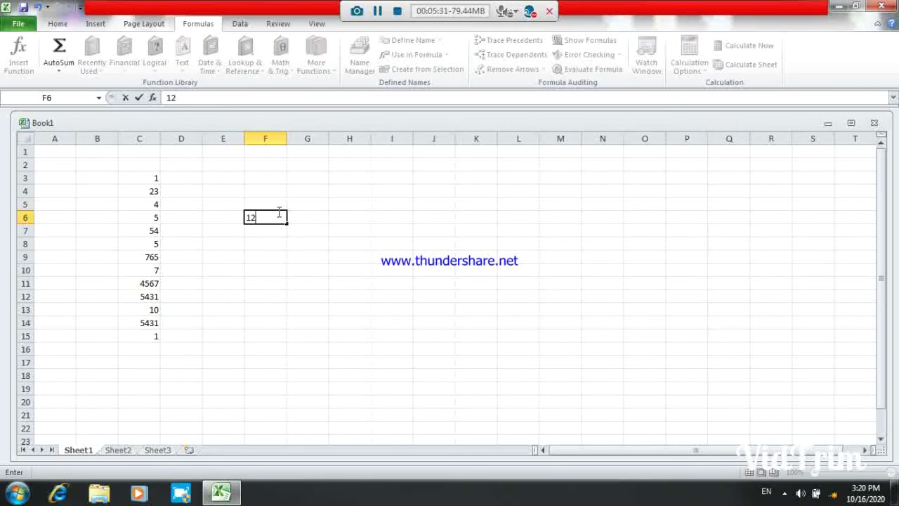
left_click(253, 246)
type("13")
left_click(343, 251)
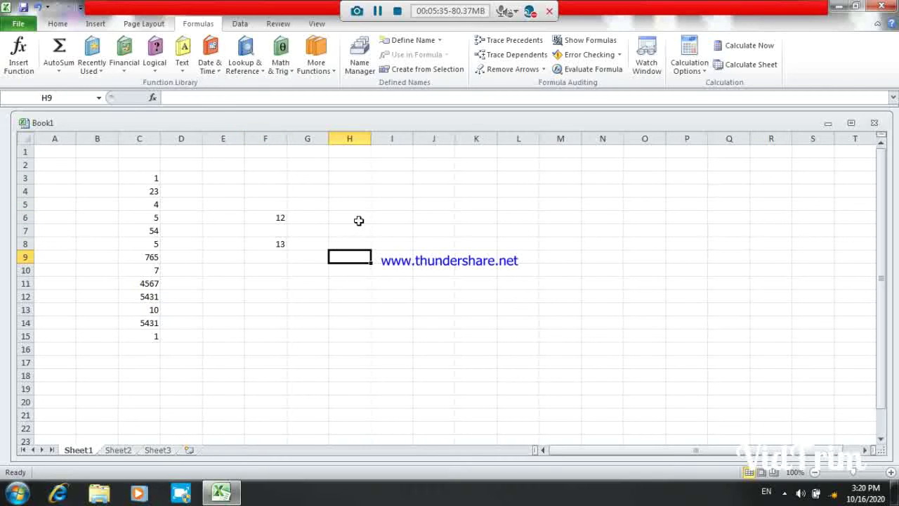
- Enter =ISEVEN(F8) in H7, which returns FALSE for 13
left_click(349, 227)
type("=")
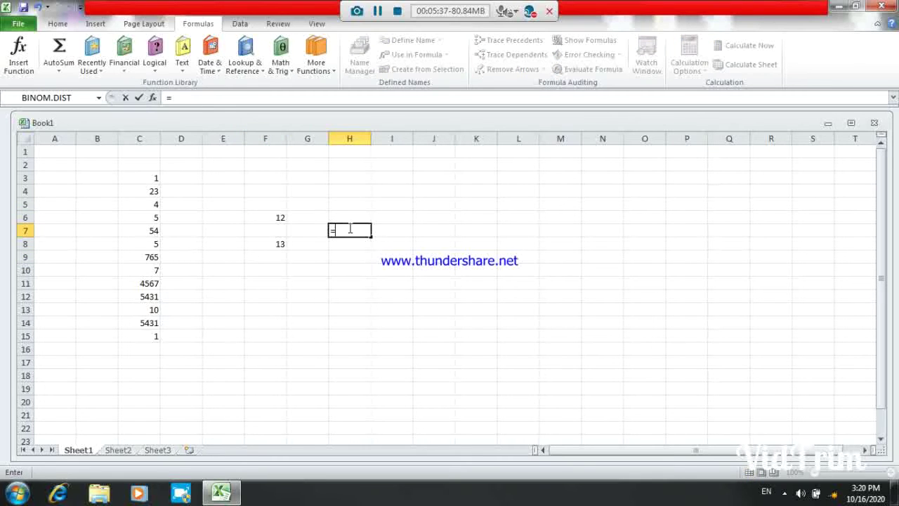
type("is")
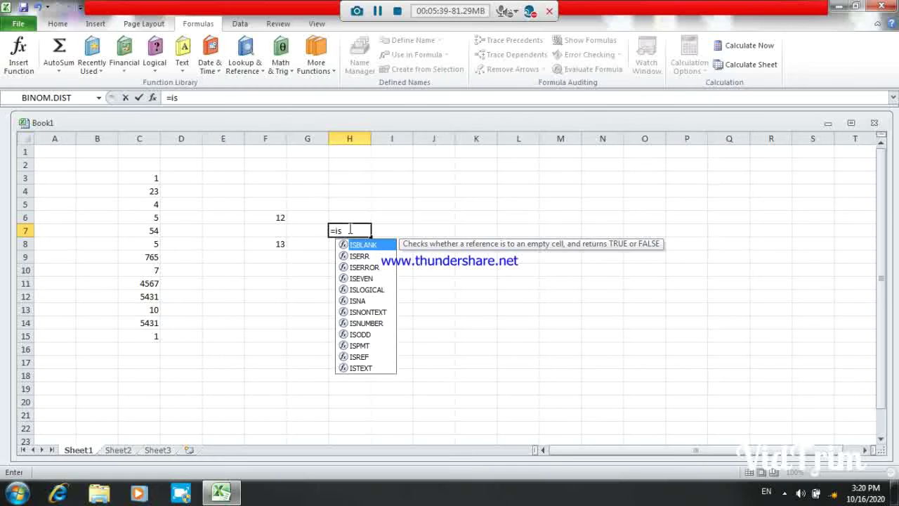
double_click(355, 278)
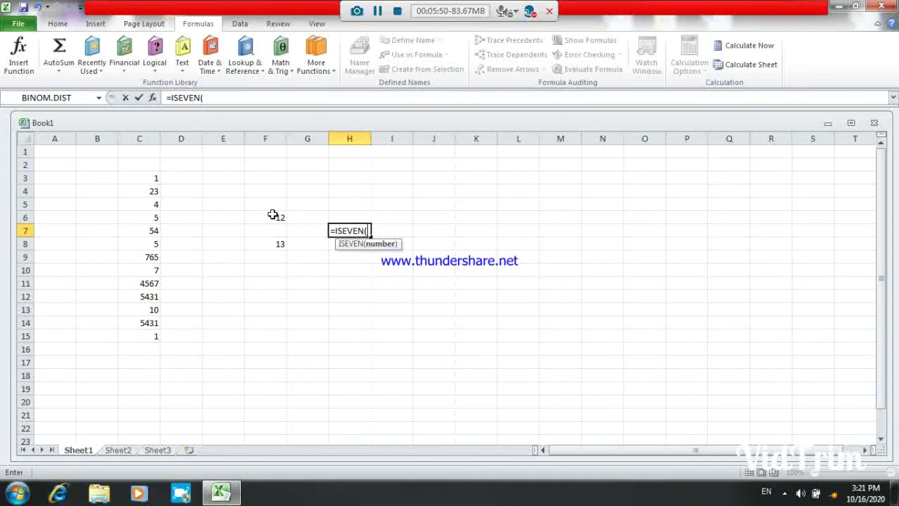
left_click(269, 243)
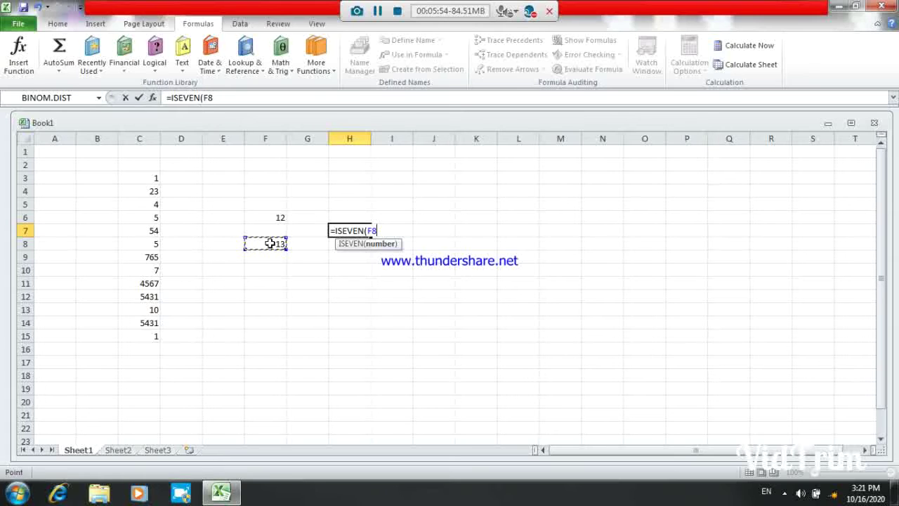
key("Return")
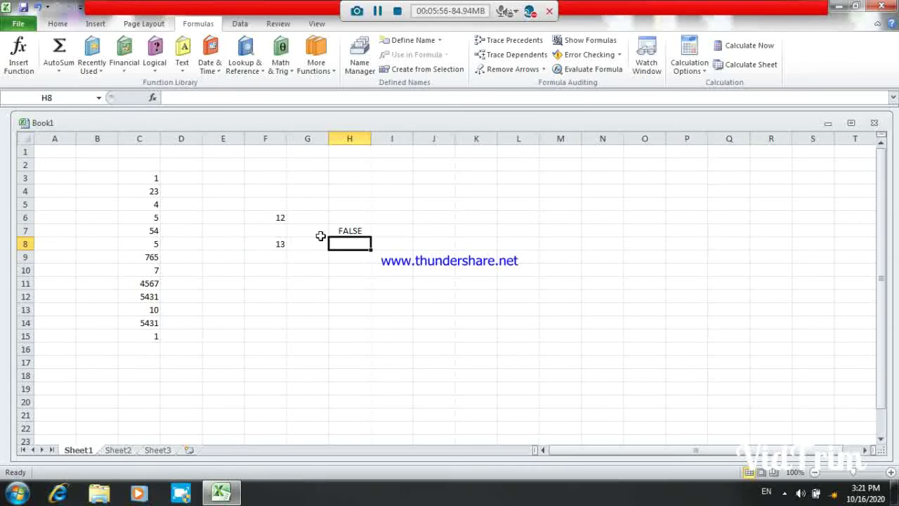
- Change H7's ISEVEN argument to F6 so it returns TRUE for 12
left_click(350, 232)
double_click(349, 233)
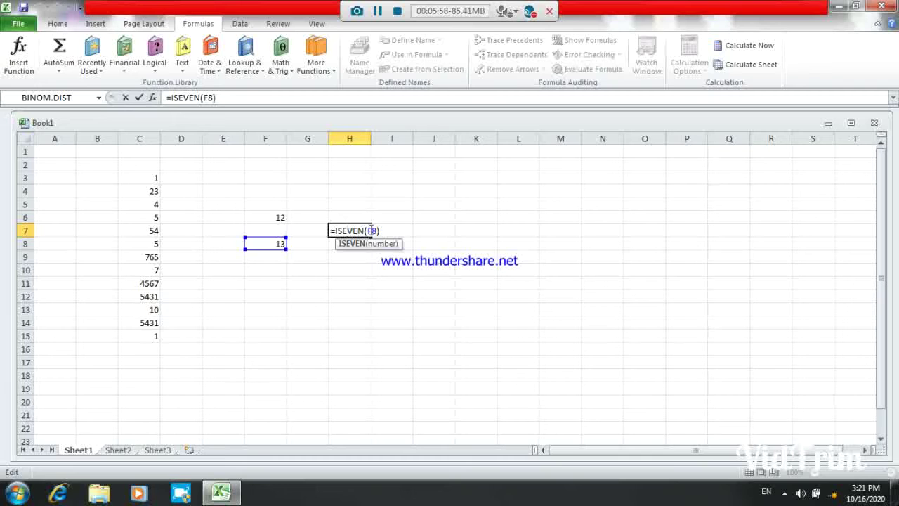
left_click(378, 230)
key("BackSpace")
key("BackSpace")
left_click(268, 220)
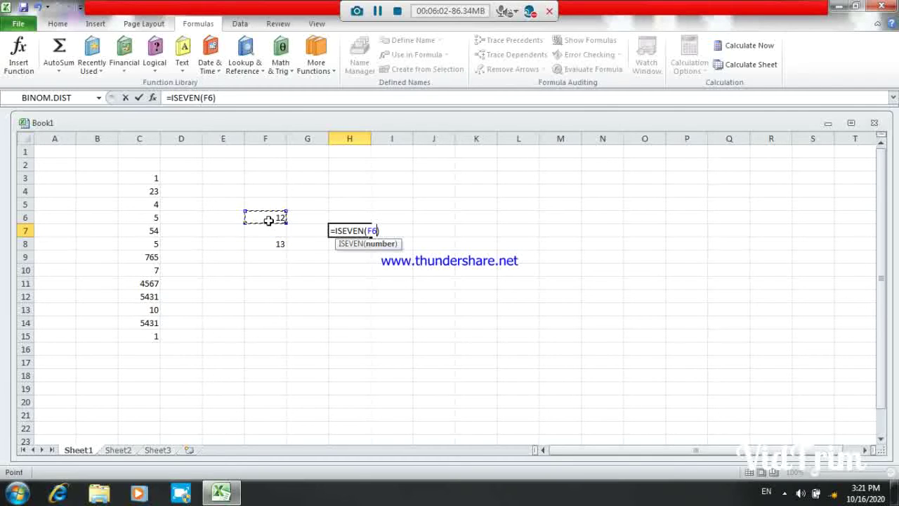
key("Return")
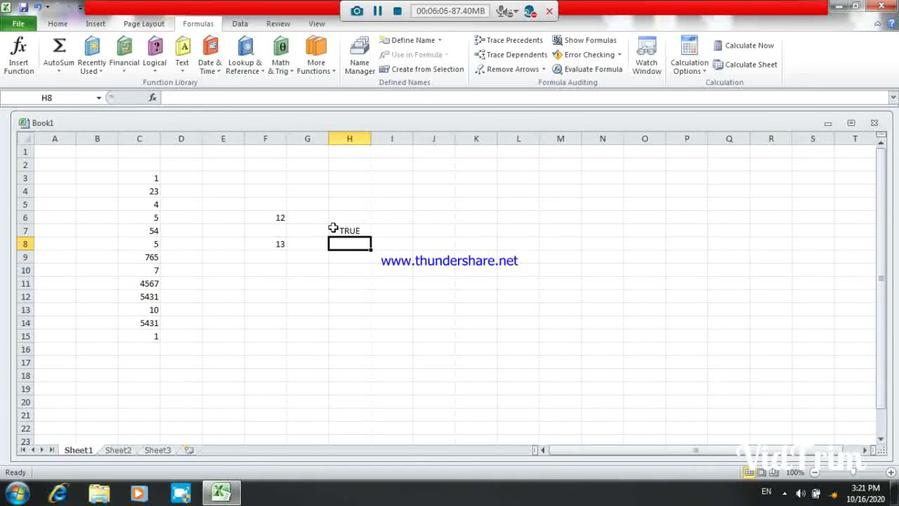
- Switch H7's function to ISODD(F6), which returns FALSE for 12
double_click(350, 230)
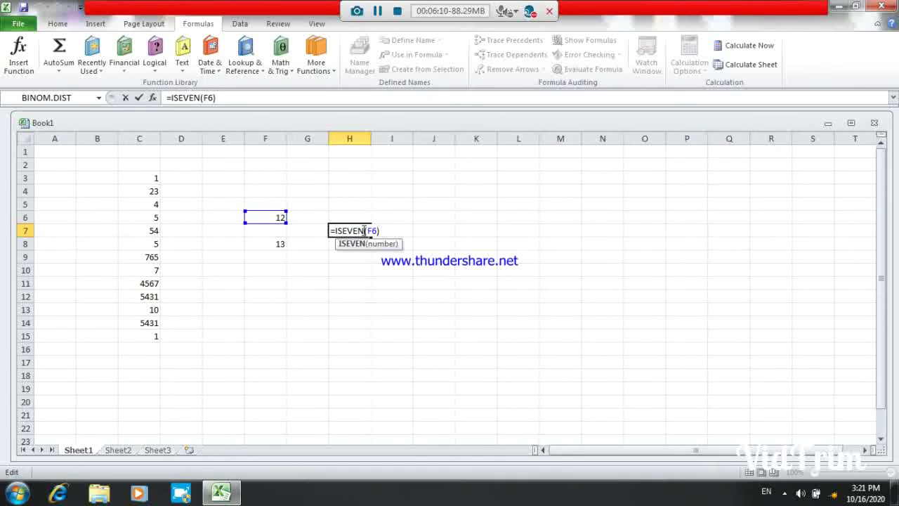
key("BackSpace")
key("BackSpace")
key("BackSpace")
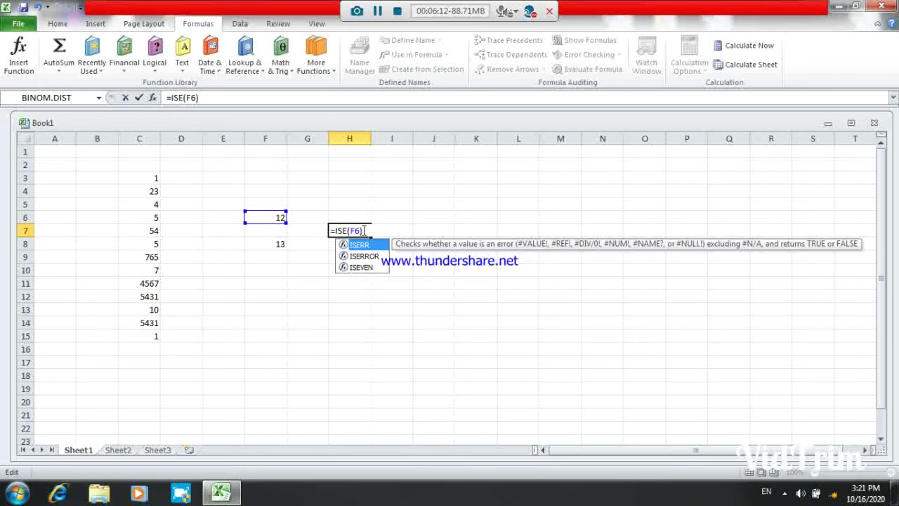
key("BackSpace")
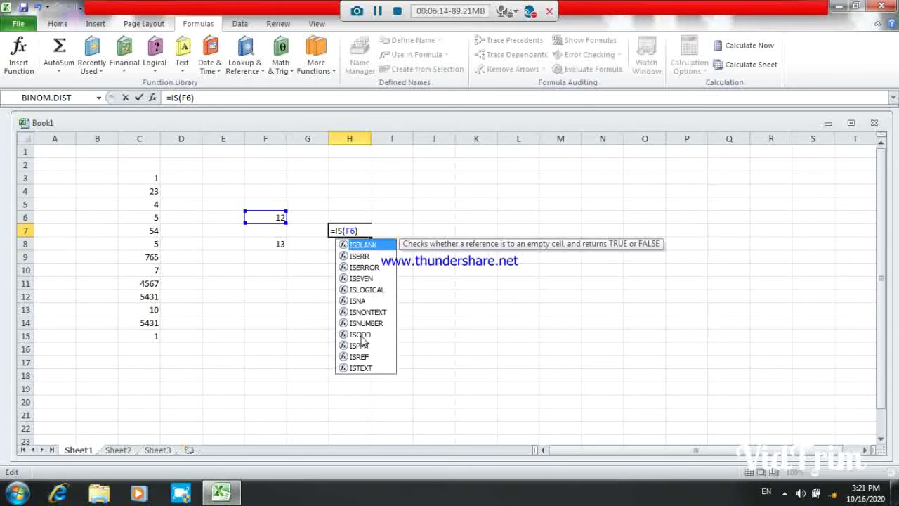
double_click(361, 334)
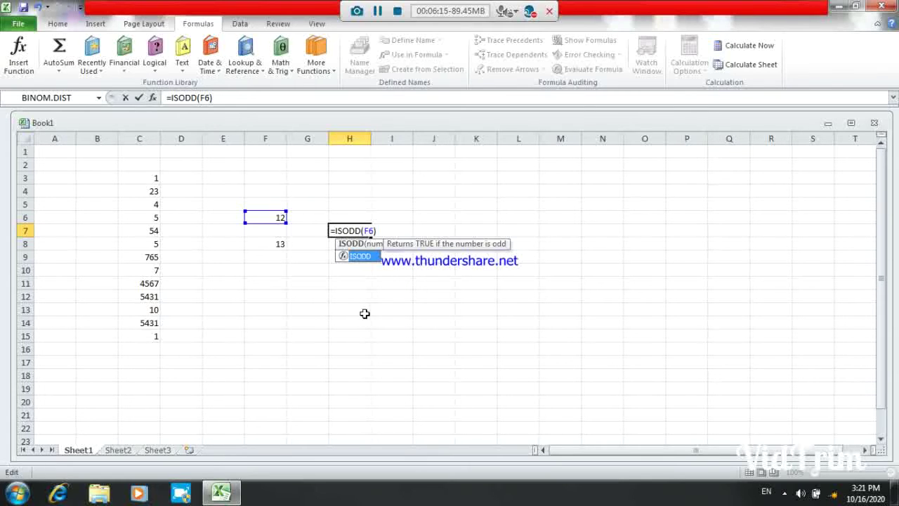
key("Return")
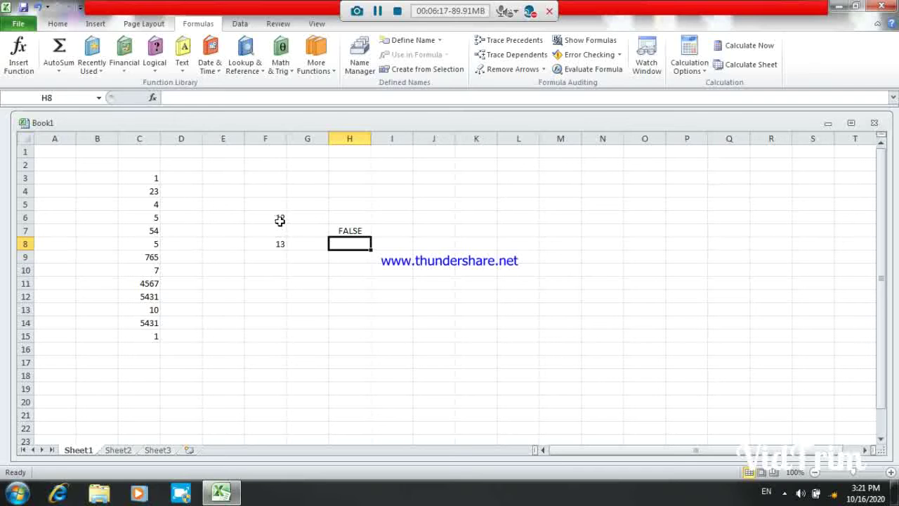
- Change the ISODD argument to F8 so H7 returns TRUE for 13
double_click(347, 230)
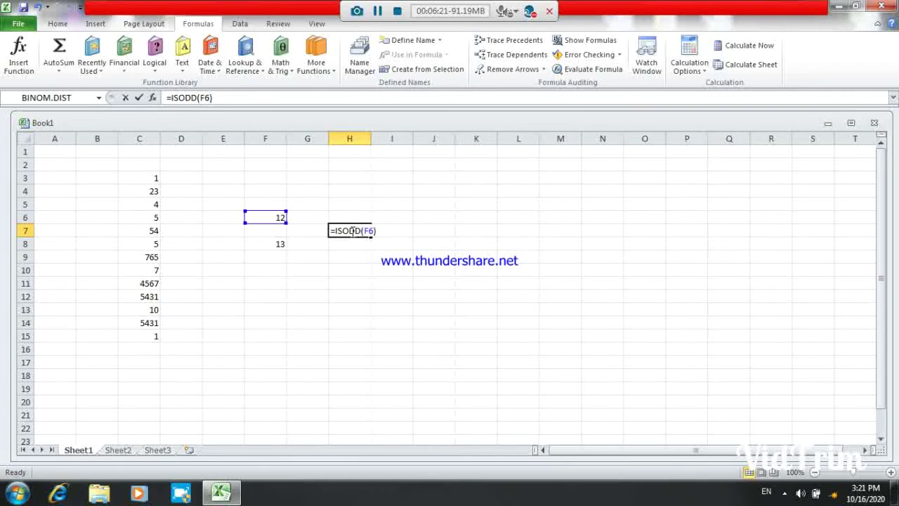
left_click_drag(366, 230, 373, 230)
key("BackSpace")
left_click(276, 245)
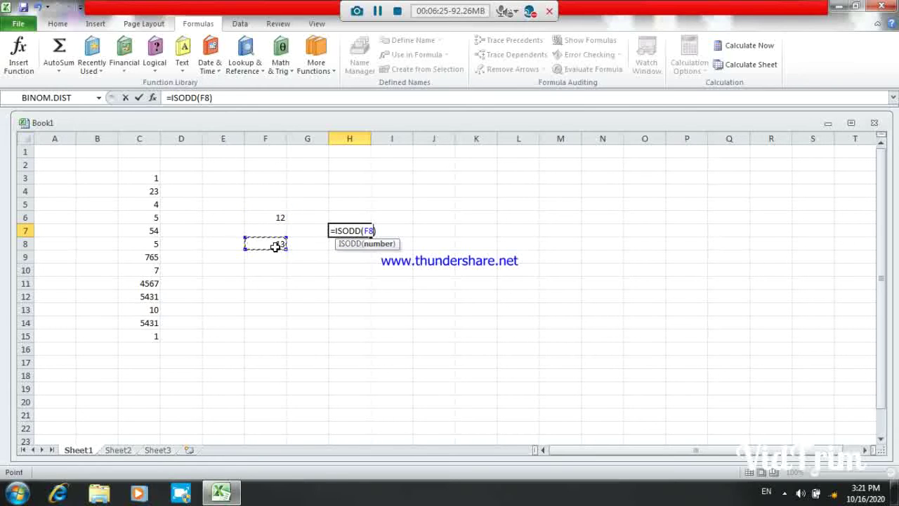
key("Return")
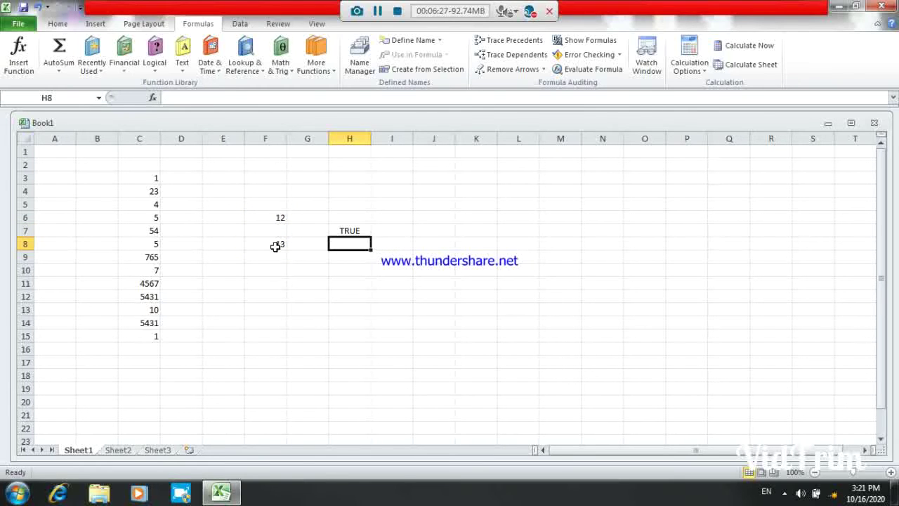
left_click(243, 190)
- Type sjhfgljsdf in E4 and make H7 =ISTEXT(E4), returning TRUE
type("sjhfgljsdf")
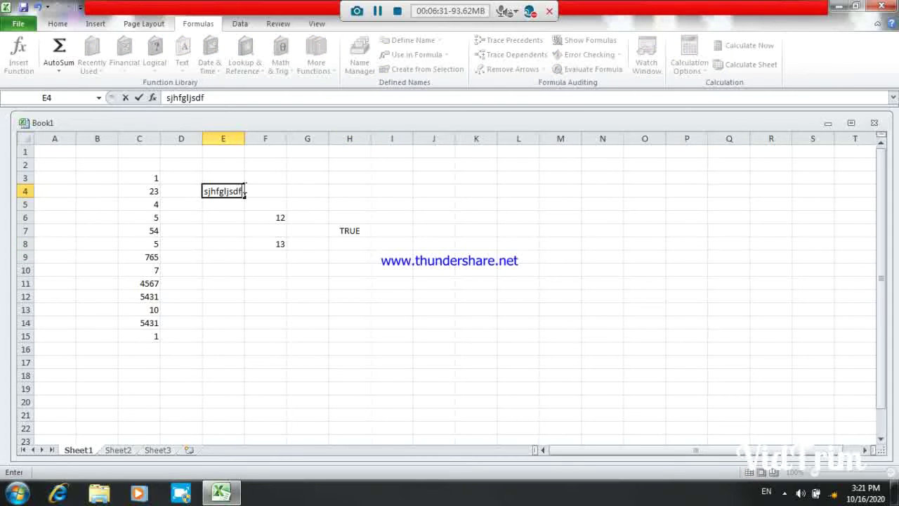
left_click(351, 231)
double_click(350, 230)
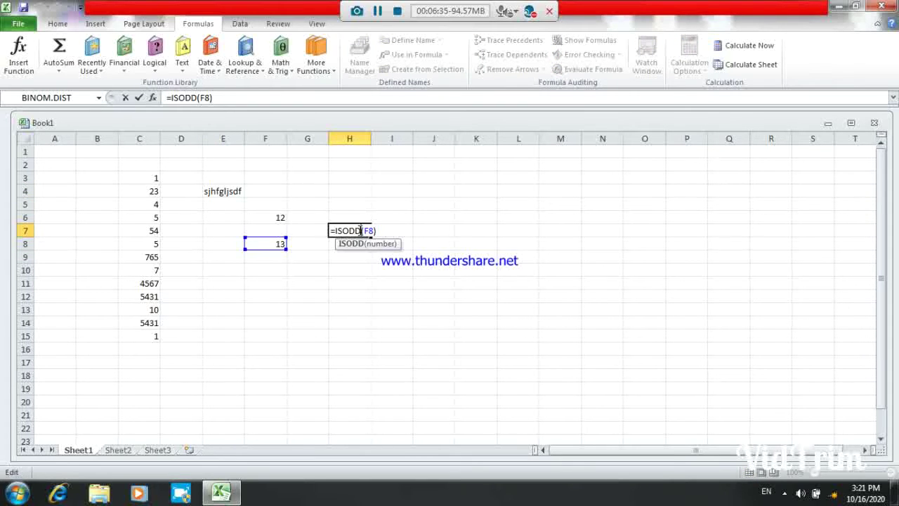
key("BackSpace")
key("BackSpace")
key("BackSpace")
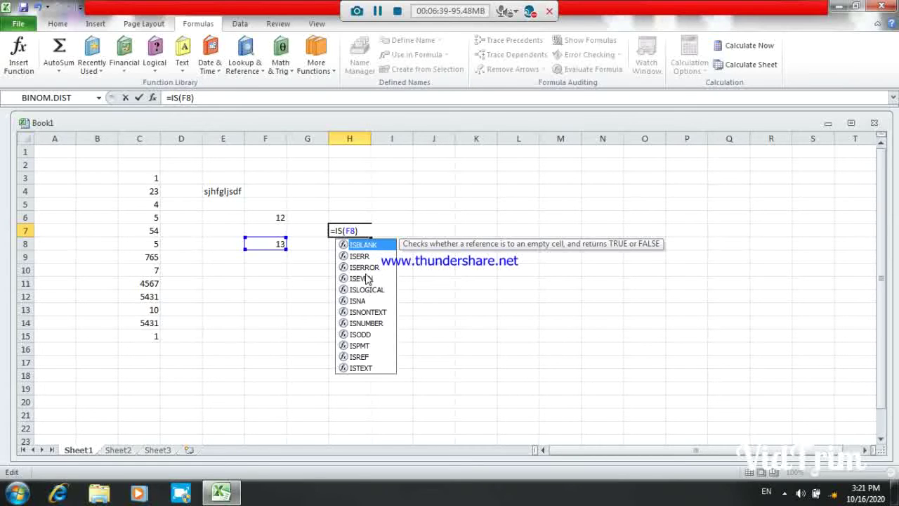
double_click(361, 368)
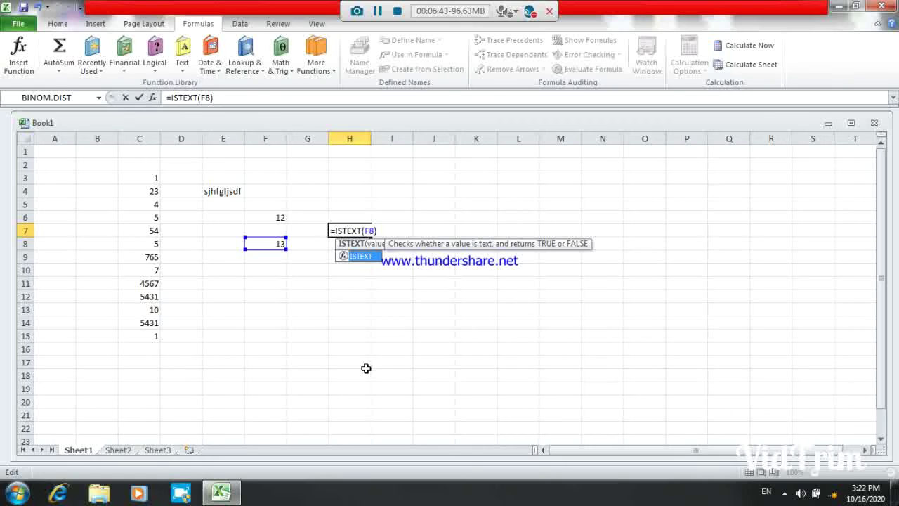
left_click(222, 191)
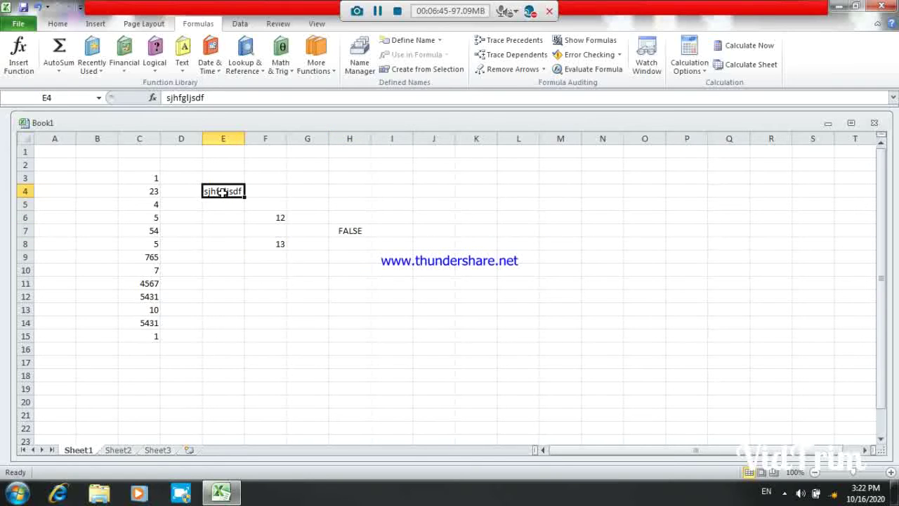
key("Return")
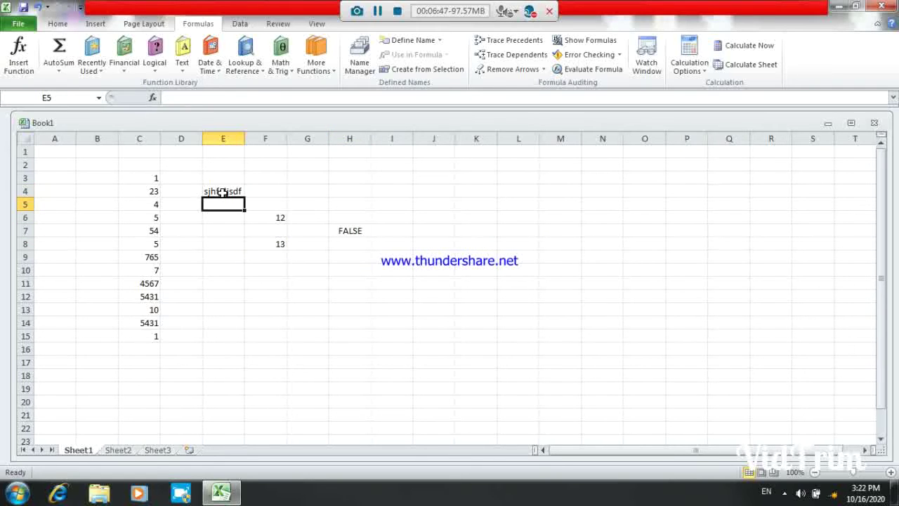
left_click(227, 191)
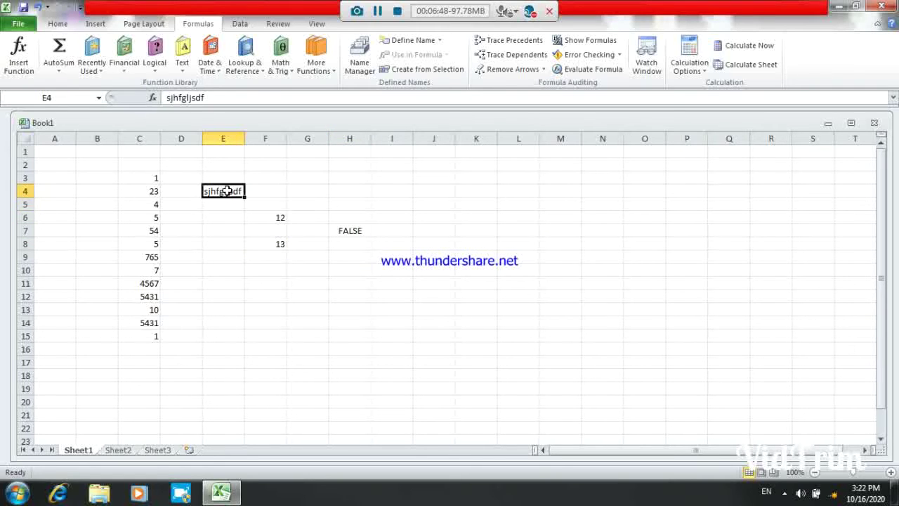
double_click(349, 232)
key("BackSpace")
key("BackSpace")
left_click(236, 191)
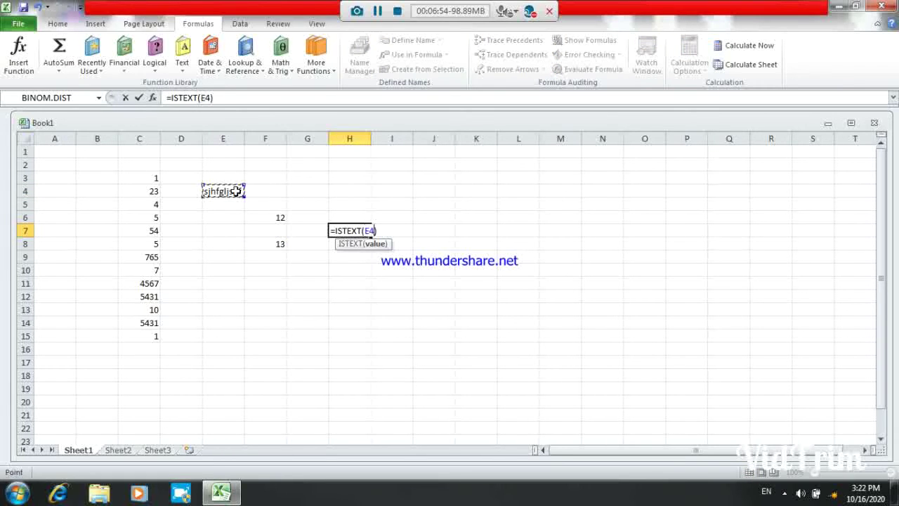
key("Return")
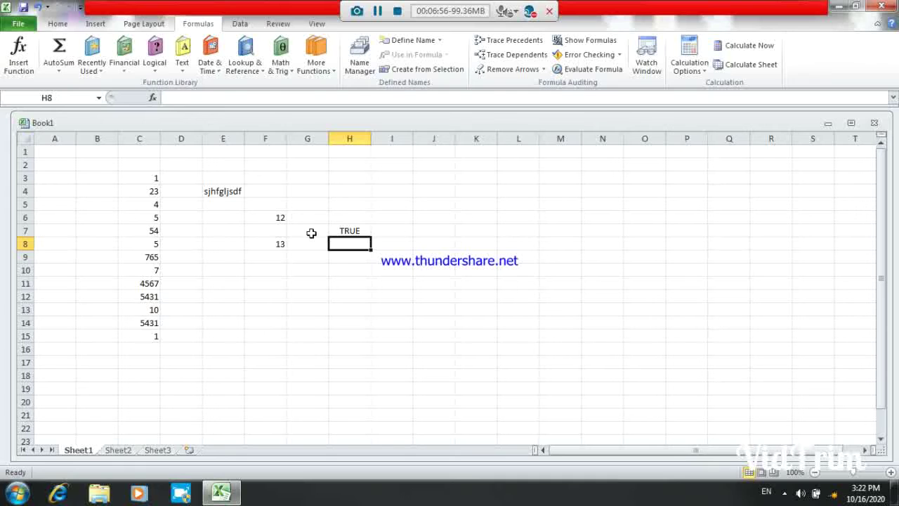
- Change H7's ISTEXT argument to C11 so it returns FALSE
left_click(280, 245)
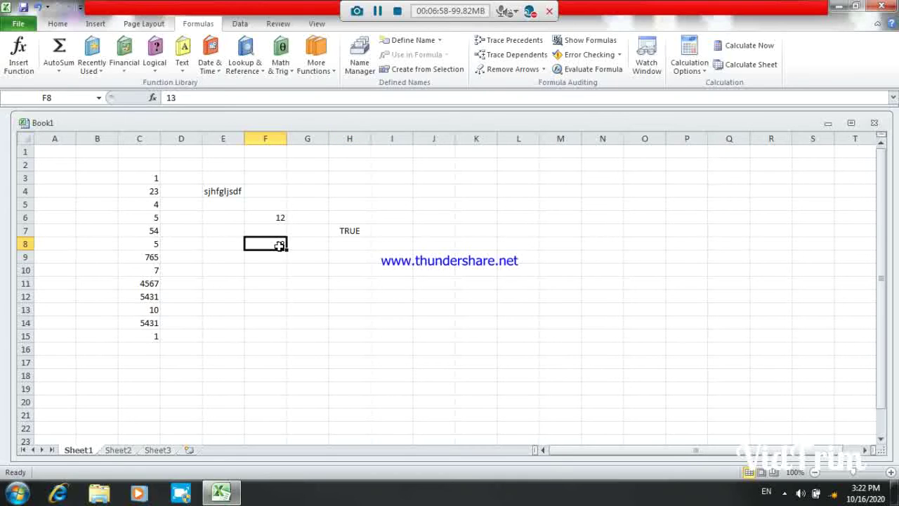
left_click(341, 233)
double_click(341, 234)
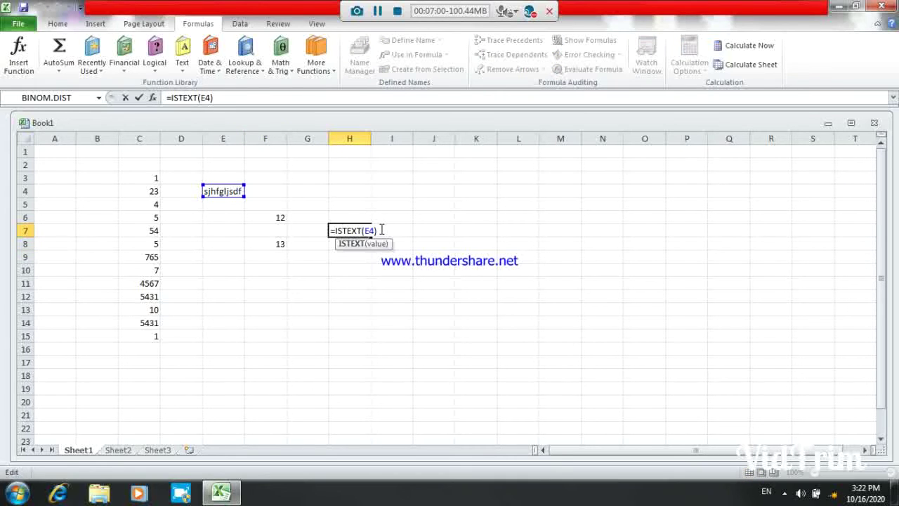
key("BackSpace")
key("BackSpace")
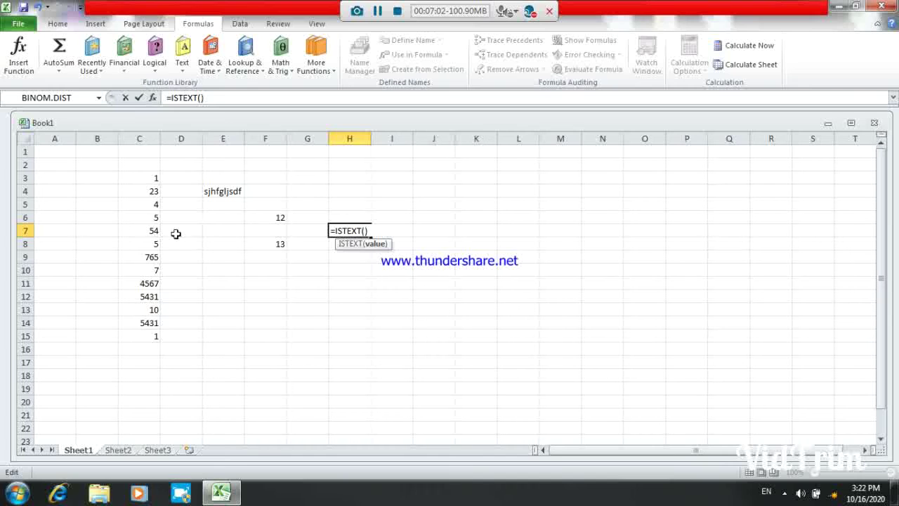
left_click(141, 283)
key("Return")
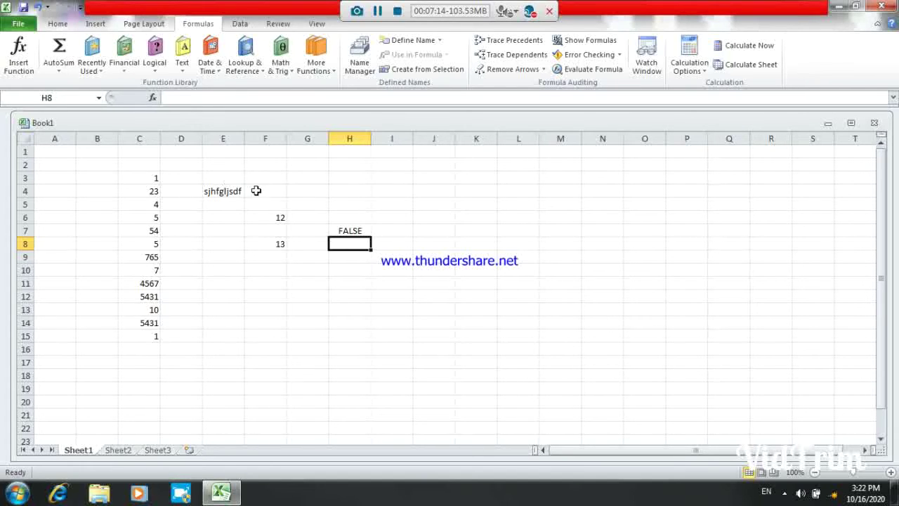
- Edit H7's formula again to remove the C11 reference
left_click(350, 233)
double_click(349, 232)
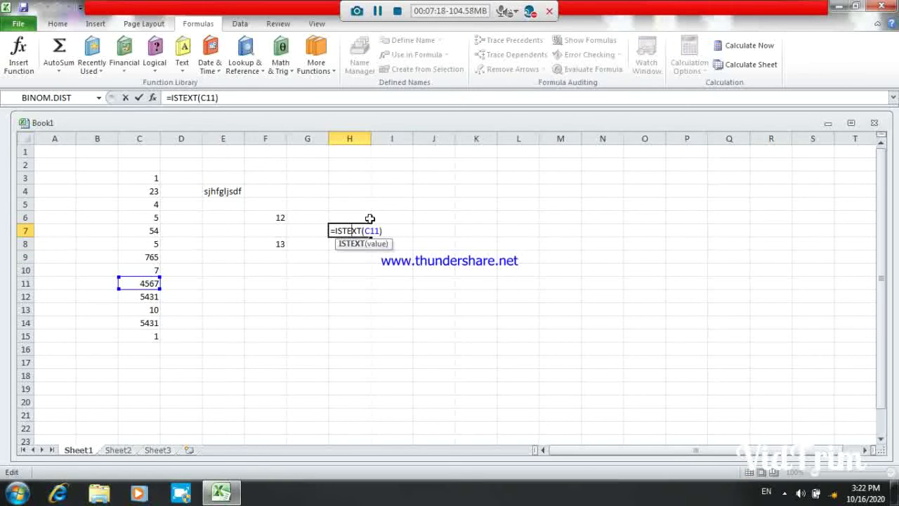
key("Left")
key("BackSpace")
key("BackSpace")
key("BackSpace")
key("BackSpace")
key("BackSpace")
key("BackSpace")
key("BackSpace")
key("BackSpace")
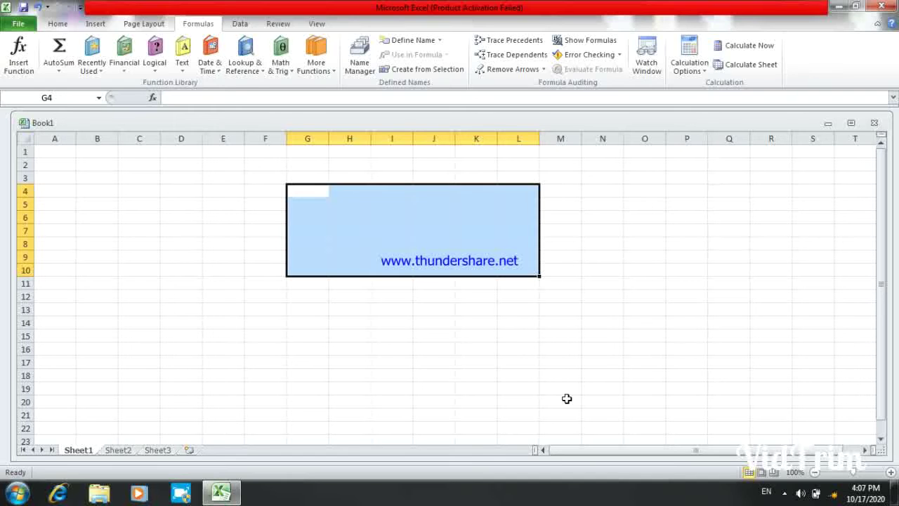
- Enter 2012 in E8 and 2013 in F8, with 30 in E9 and 40 in F9
left_click(213, 245)
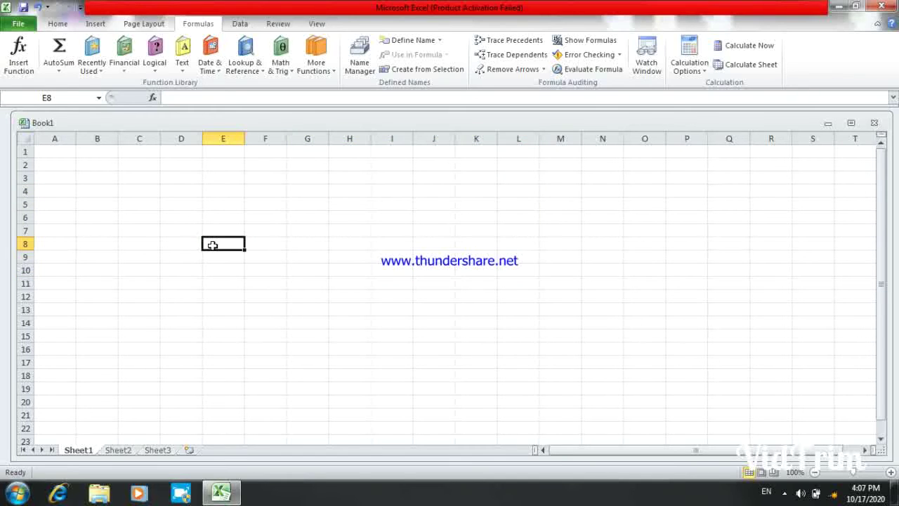
type("2012")
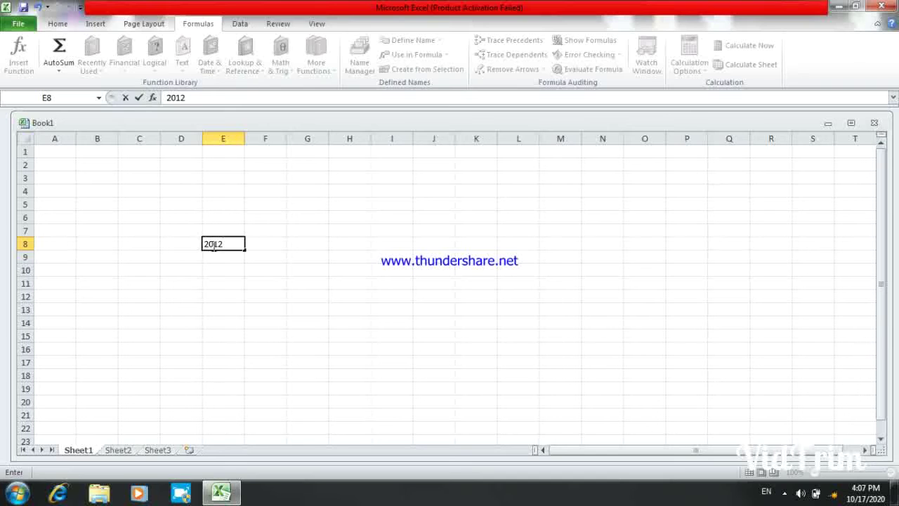
key("Tab")
type("2013")
key("Return")
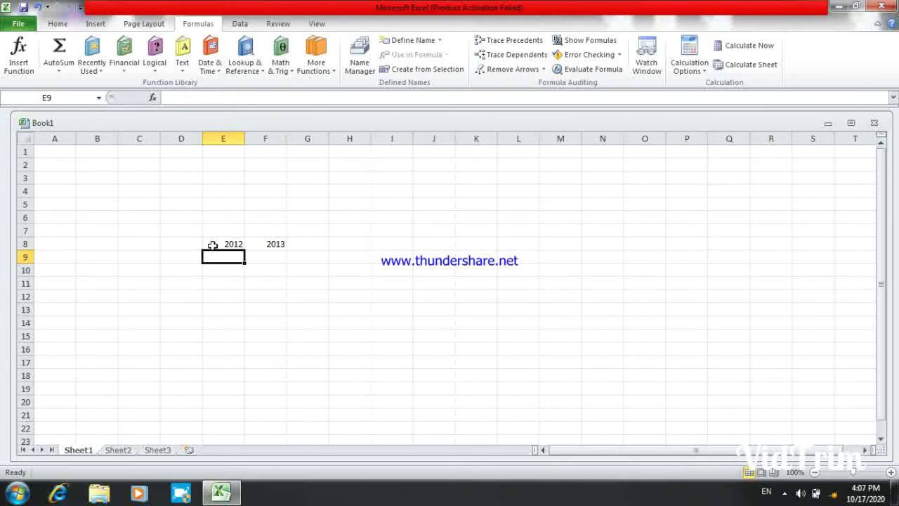
type("30")
key("Tab")
type("40")
key("Tab")
key("Return")
key("Left")
key("Left")
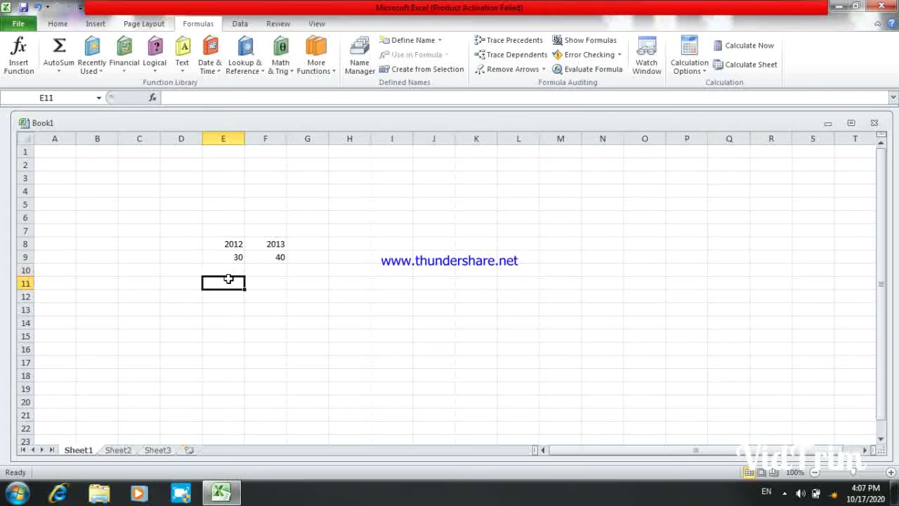
left_click_drag(228, 278, 302, 271)
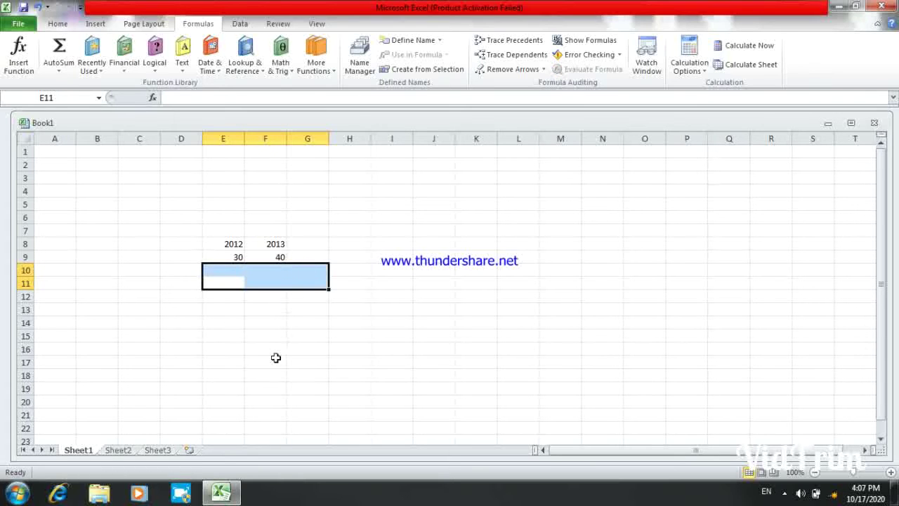
- Enter =IF(E9>F9, in G9, returning FALSE because 30 is not greater than 40
left_click(275, 358)
left_click(305, 262)
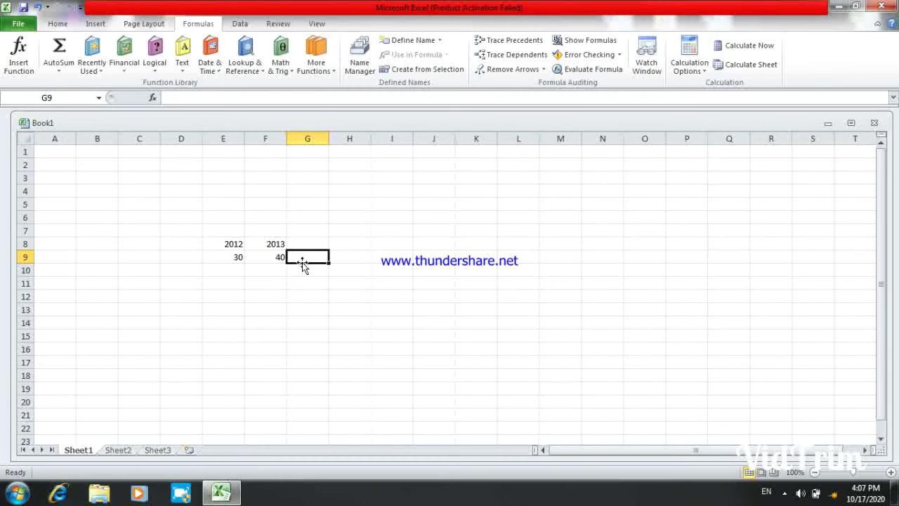
type("=")
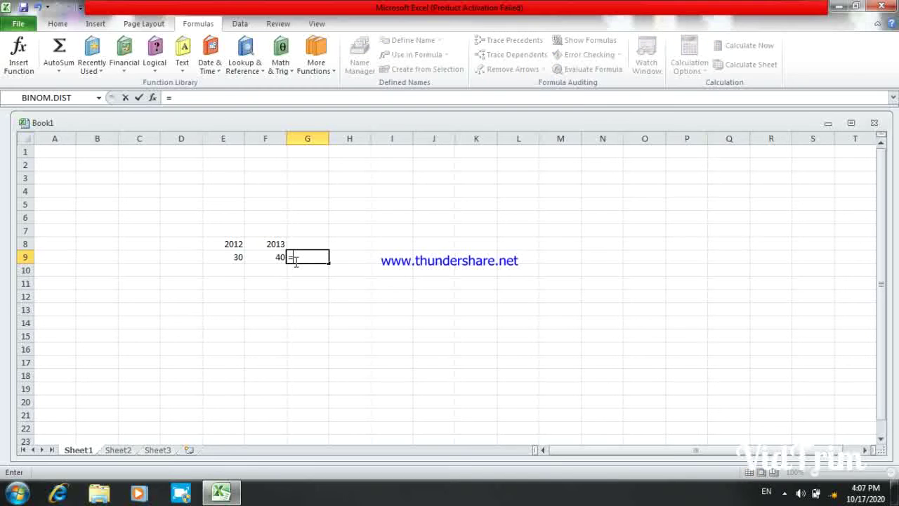
type("if")
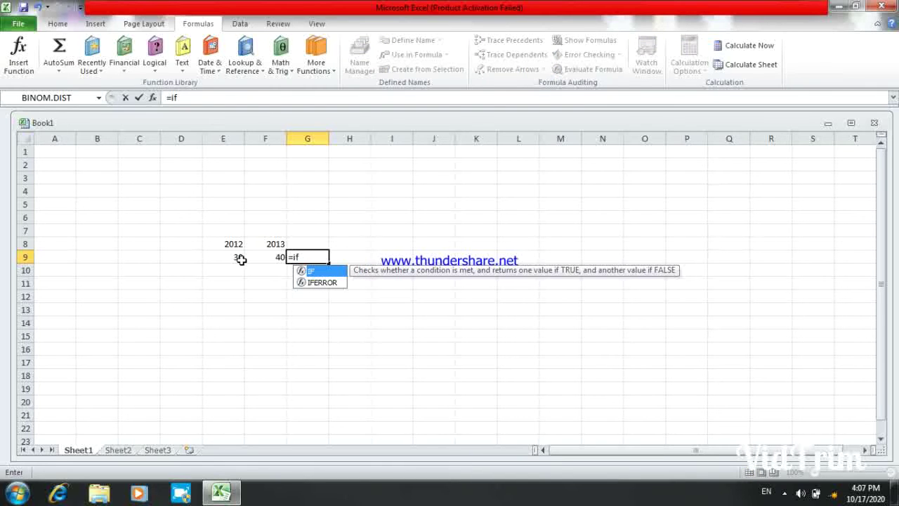
left_click(239, 257)
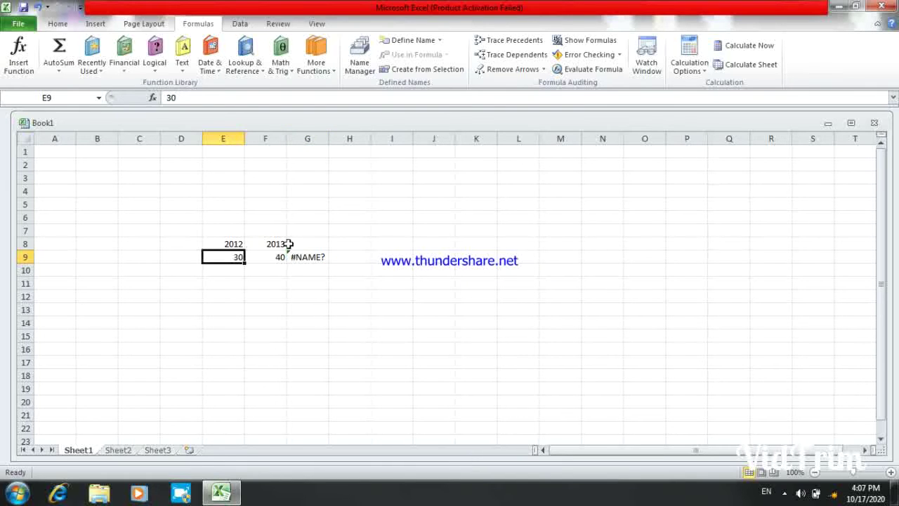
left_click(316, 257)
double_click(317, 257)
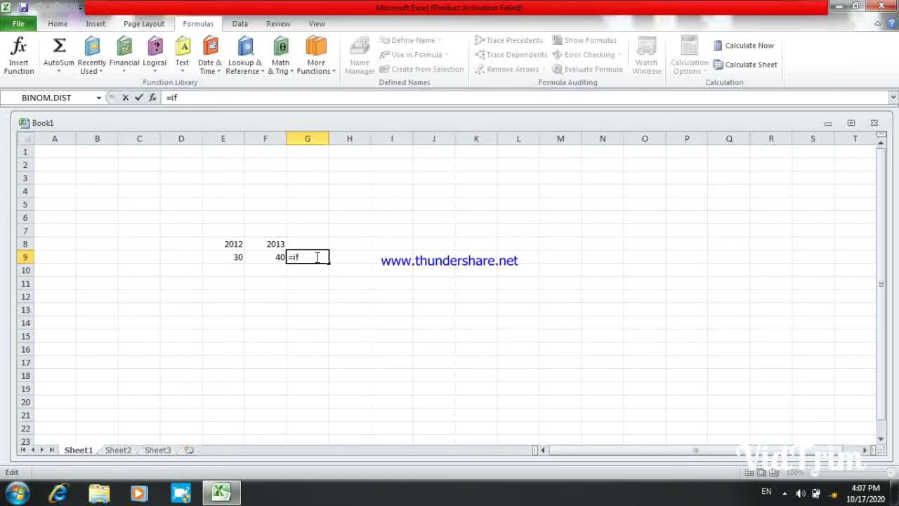
type("(")
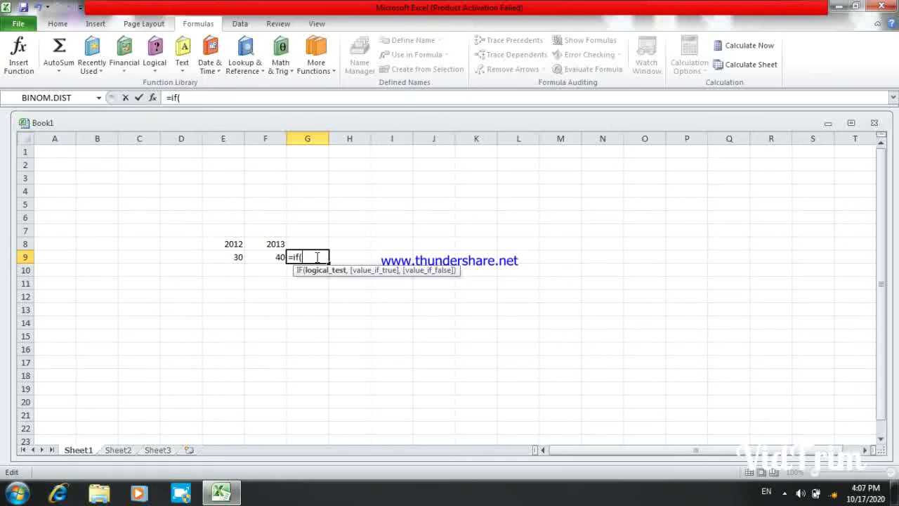
left_click(238, 256)
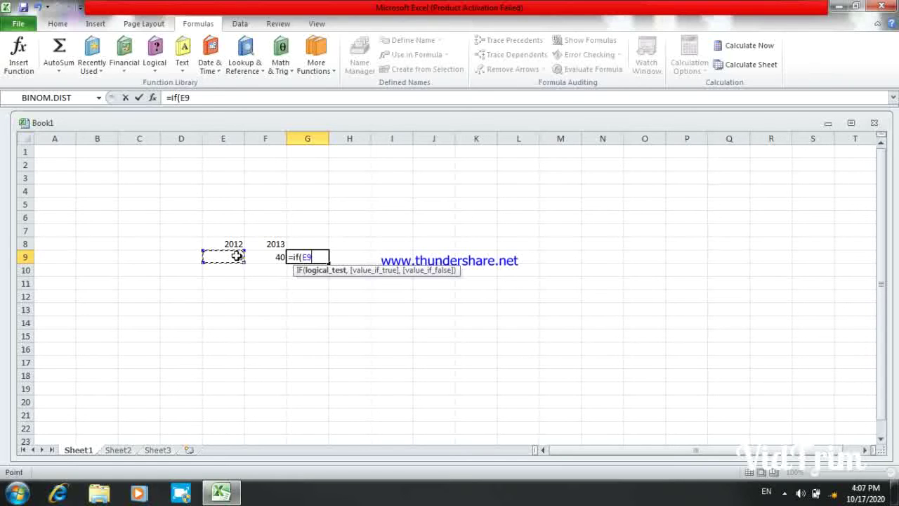
type(">")
left_click(262, 259)
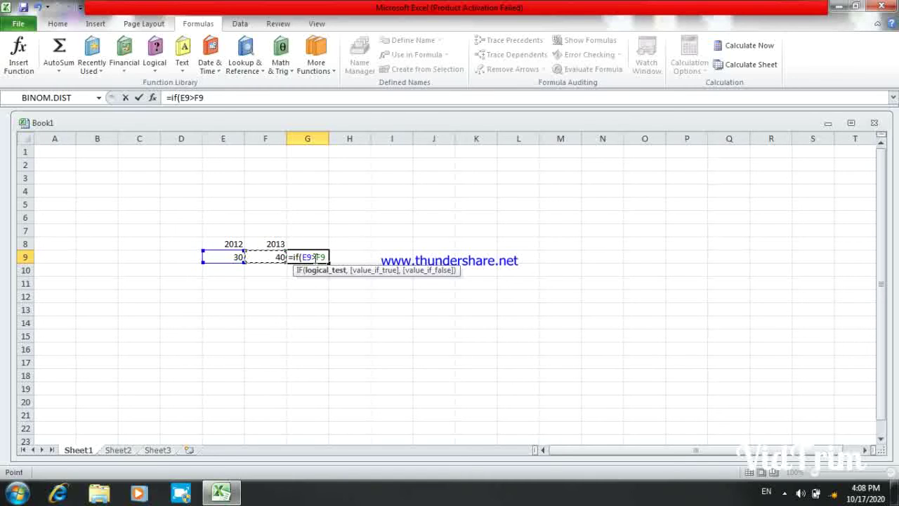
type(",")
key("Return")
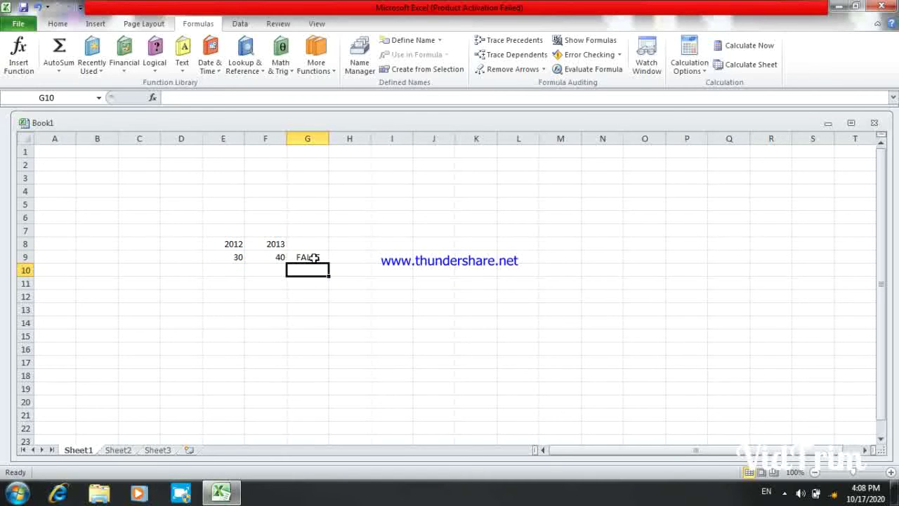
- Re-edit and recommit the =IF(E9>F9,) formula in G9
left_click(314, 258)
double_click(314, 259)
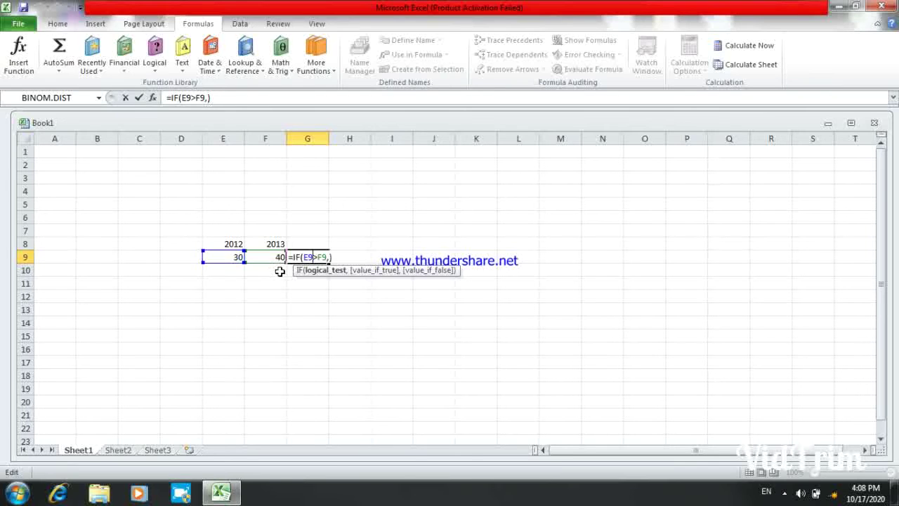
key("Return")
left_click(274, 268)
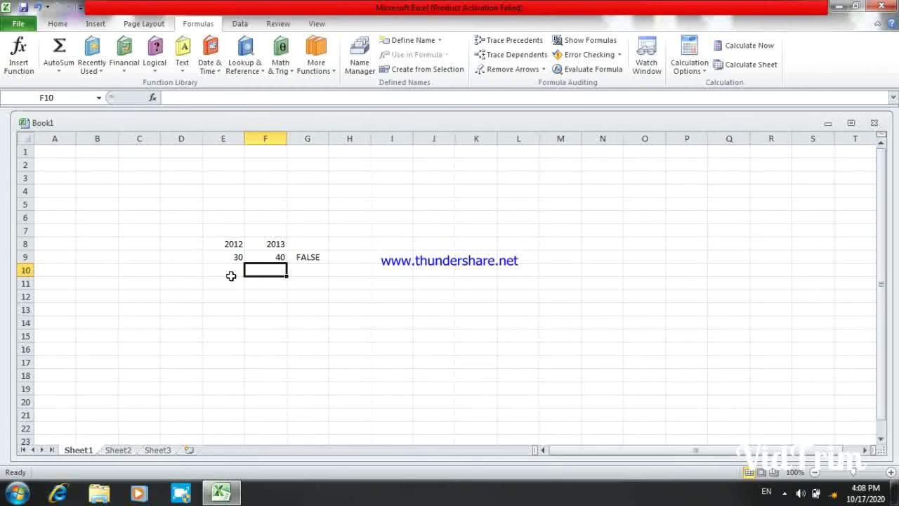
- Try filling G9's IF formula down toward G16, then abandon the fill
left_click(308, 255)
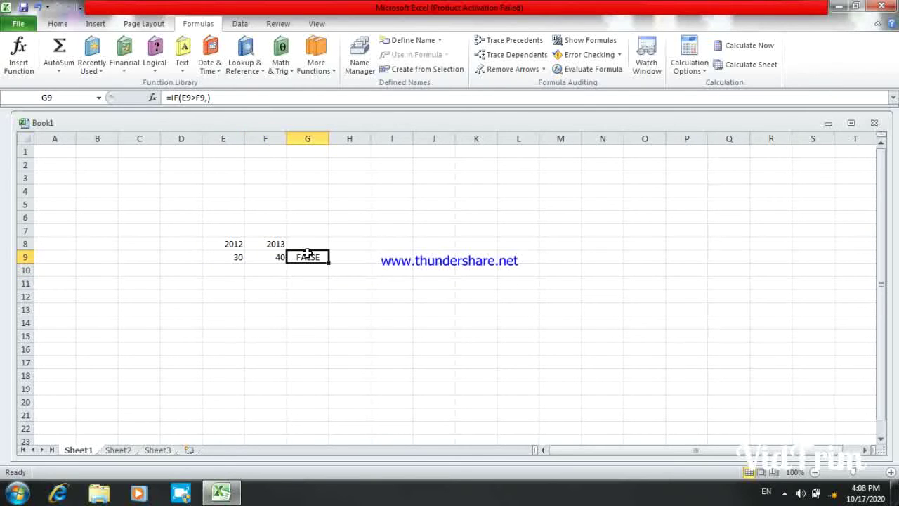
left_click_drag(328, 263, 333, 373)
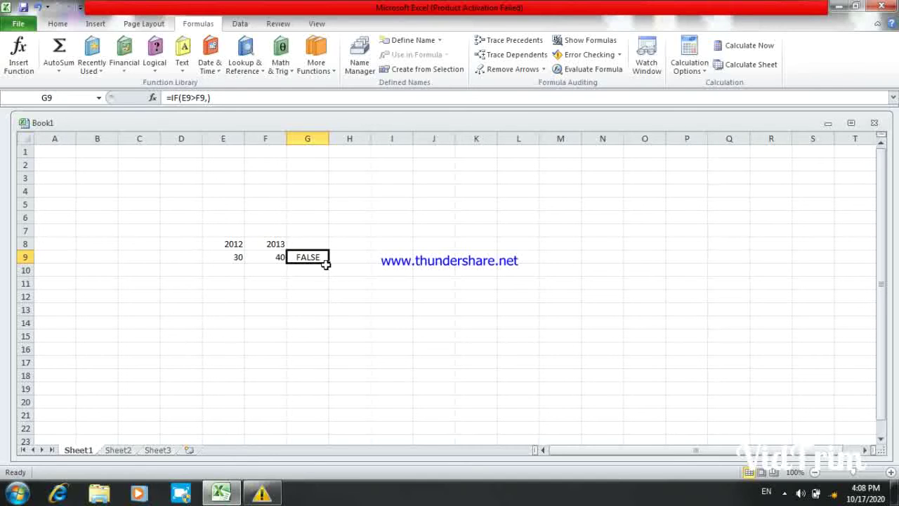
mouse_move(324, 263)
left_mouse_down()
mouse_move(323, 321)
mouse_move(320, 260)
left_mouse_up()
left_click(271, 294)
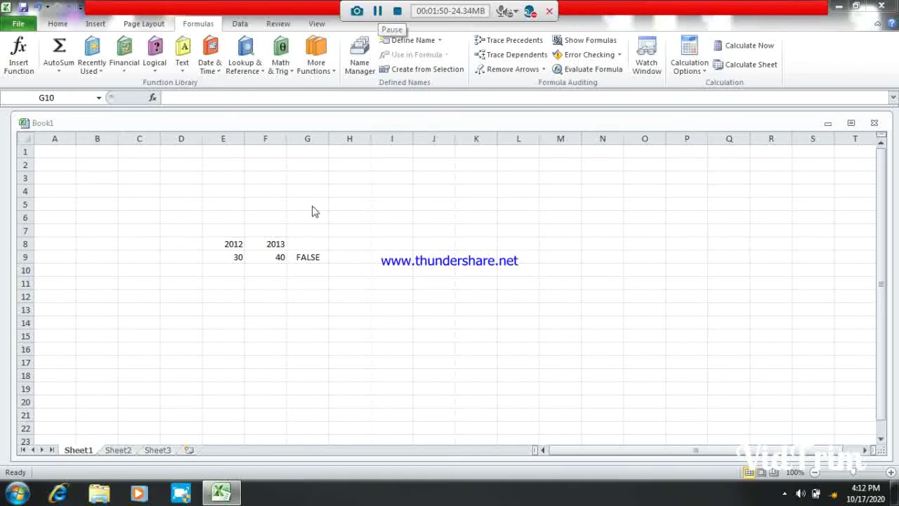
- Add "increase" as the true result, making G9 read =IF(E9>F9,"increase",)
double_click(317, 257)
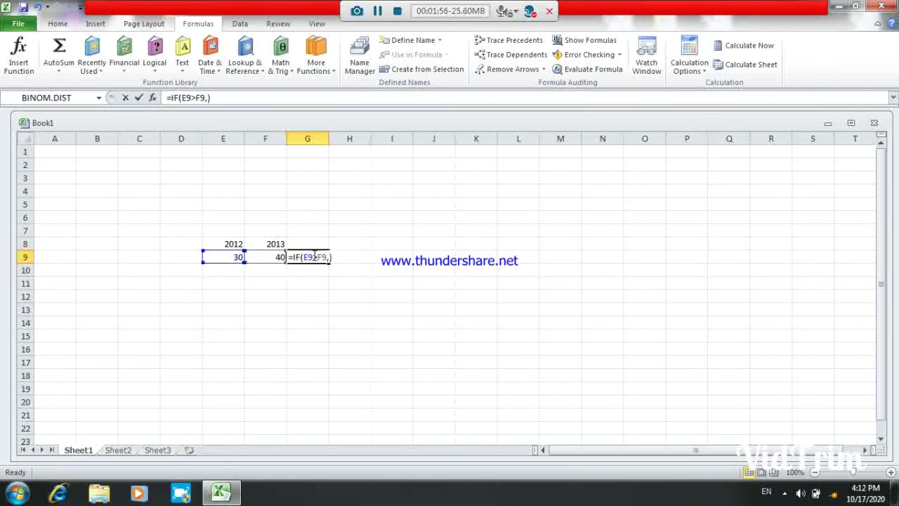
left_click(330, 258)
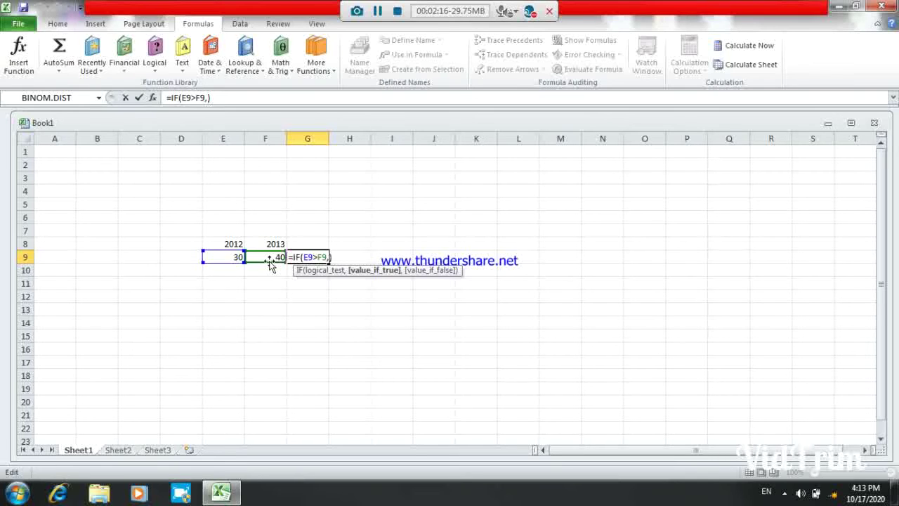
type("\"")
type("increase\",")
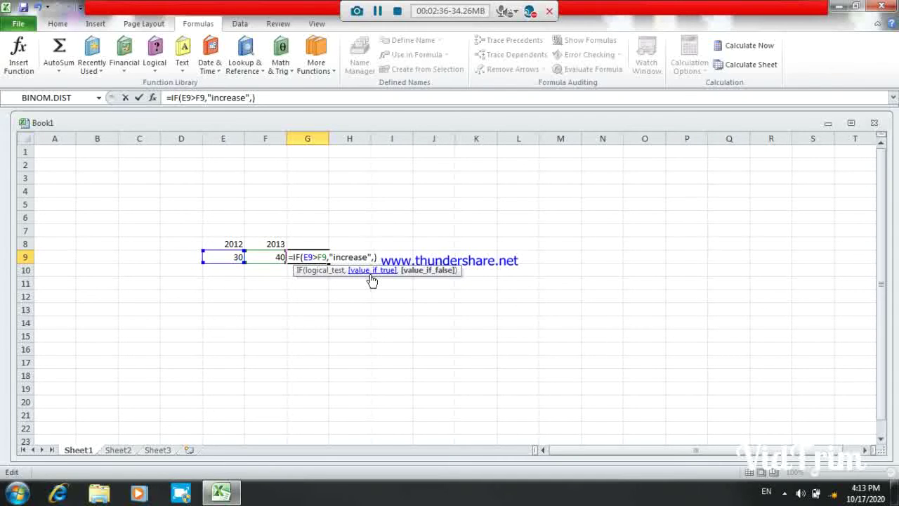
- Complete G9 as =IF(E9>F9,"increase","descrease") so it displays descrease
type("de")
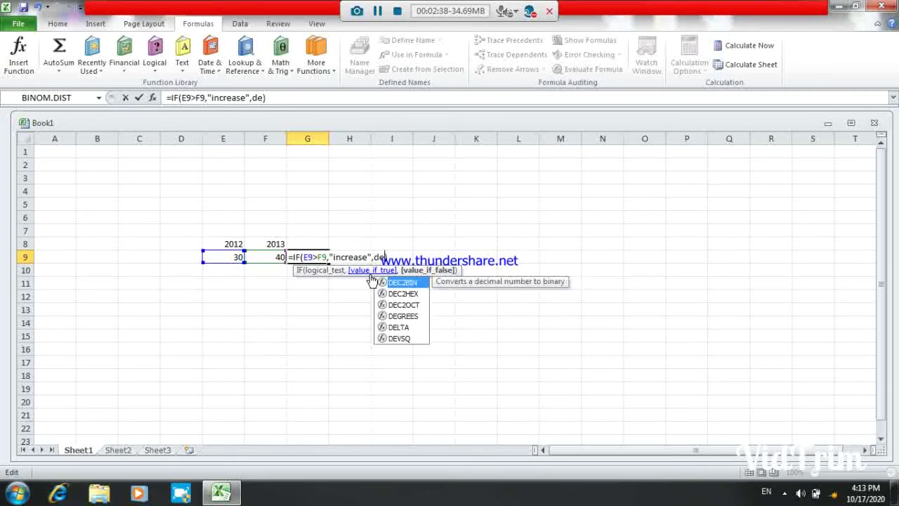
type("screase\"")
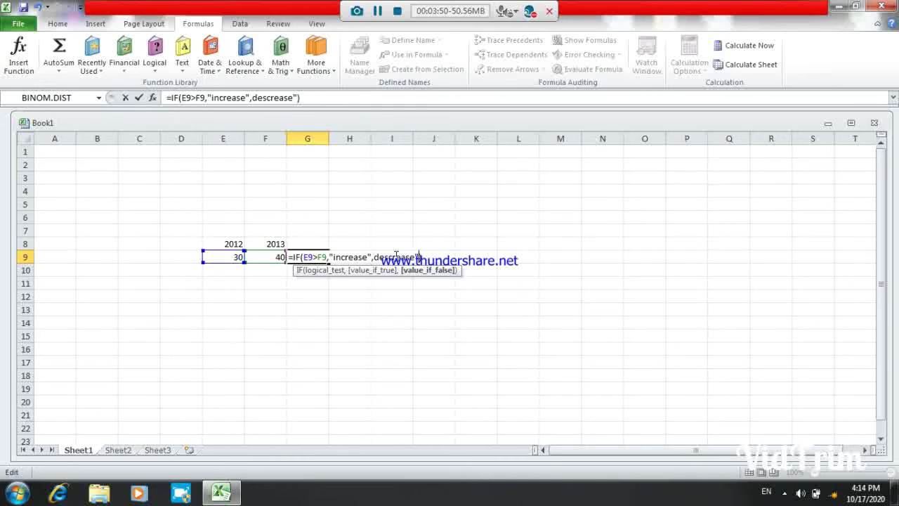
left_click(371, 257)
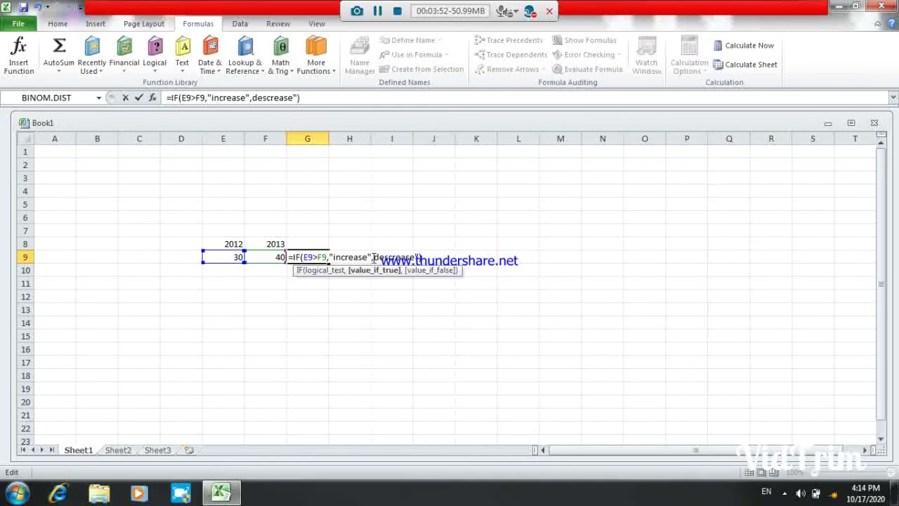
left_click(374, 257)
type("\"")
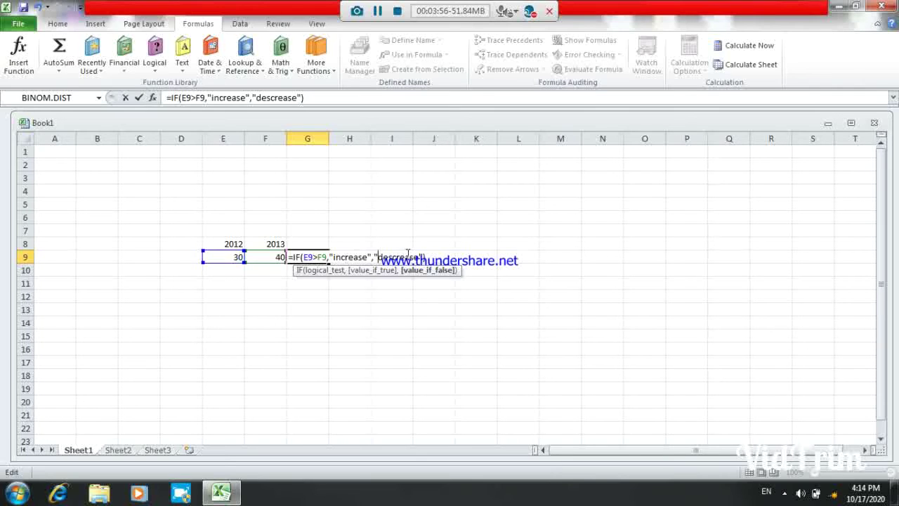
key("Return")
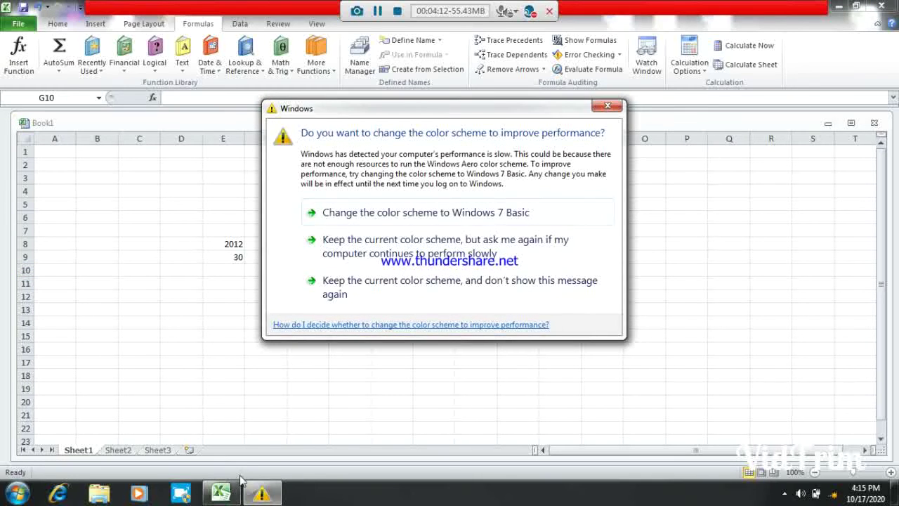
- Hide the Windows colour-scheme prompt using the taskbar
left_click(261, 493)
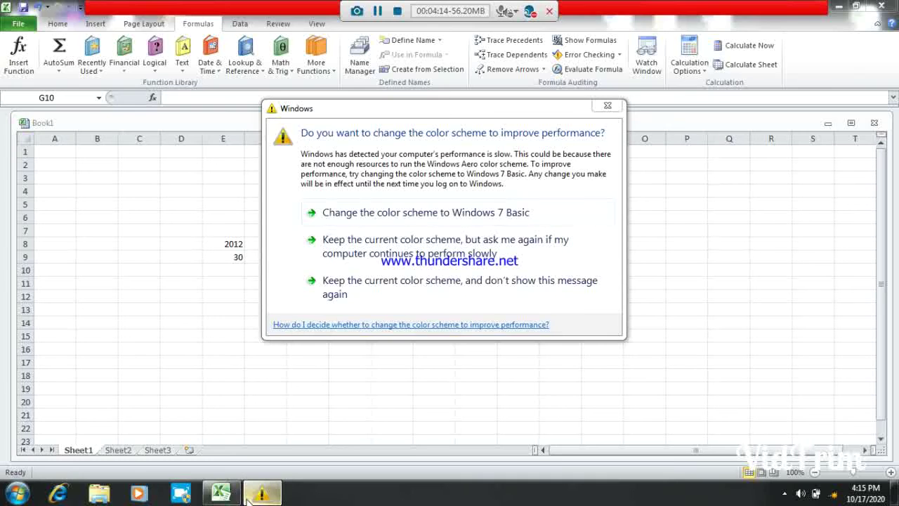
left_click(248, 496)
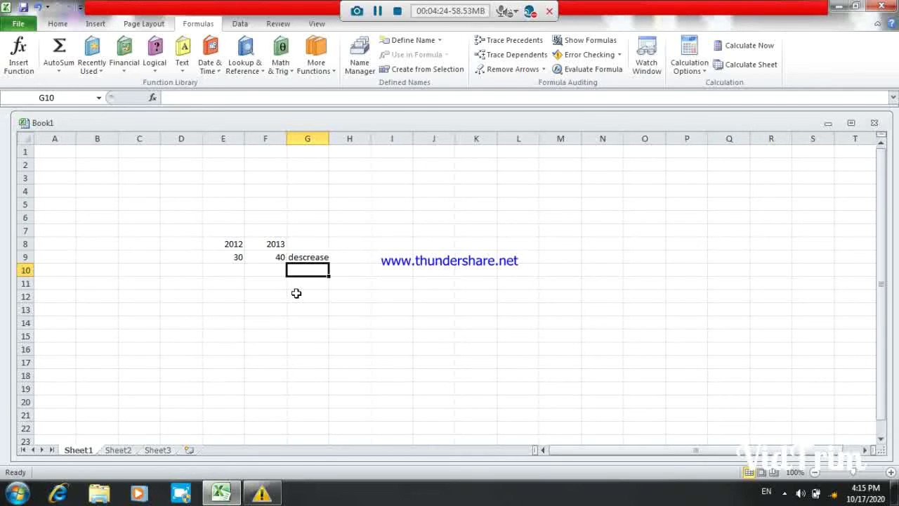
- Delete "increase","descrease" from G9's formula, leaving =IF(E9>F9,) showing FALSE
double_click(317, 255)
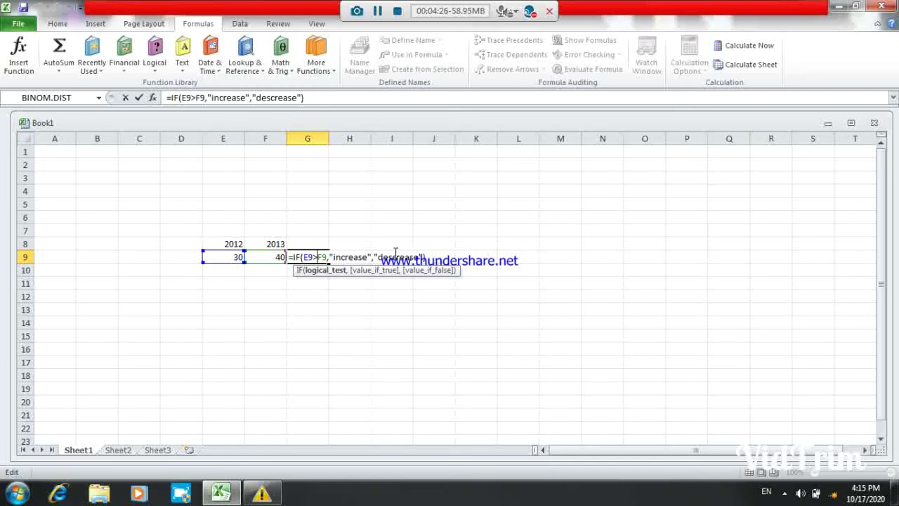
left_click_drag(423, 255, 330, 257)
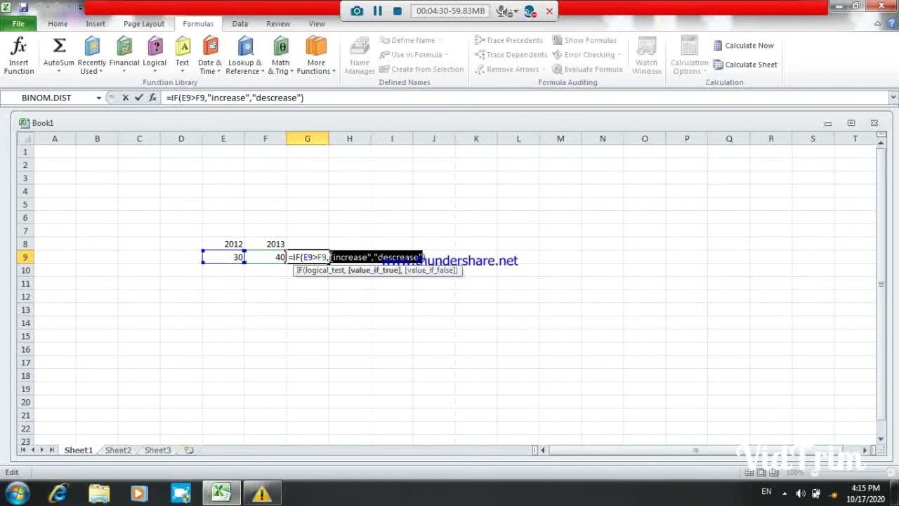
key("Delete")
key("Return")
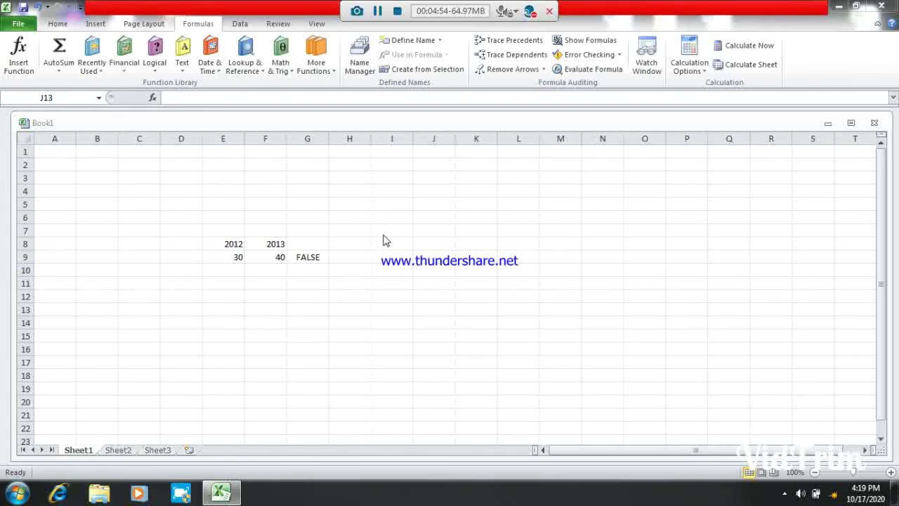
- Enter the headers fruits and number in I7:J7
left_click(399, 231)
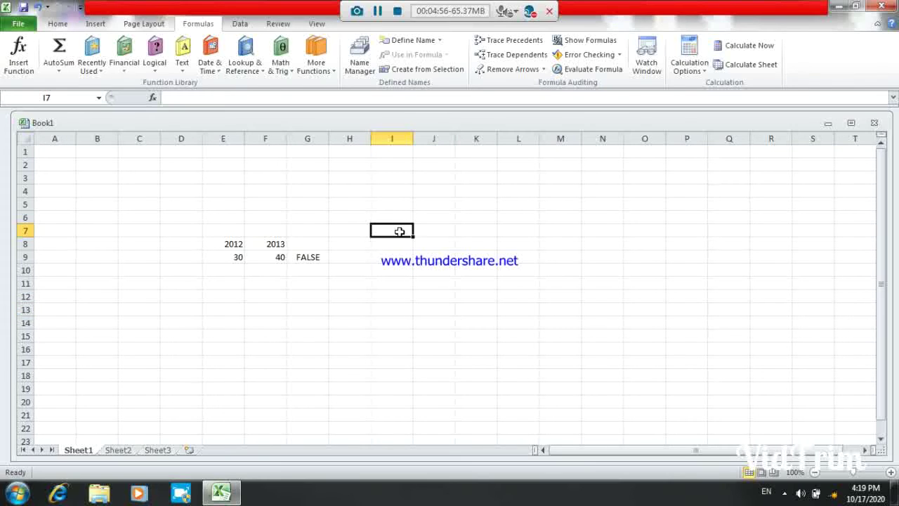
type("fruits")
key("Tab")
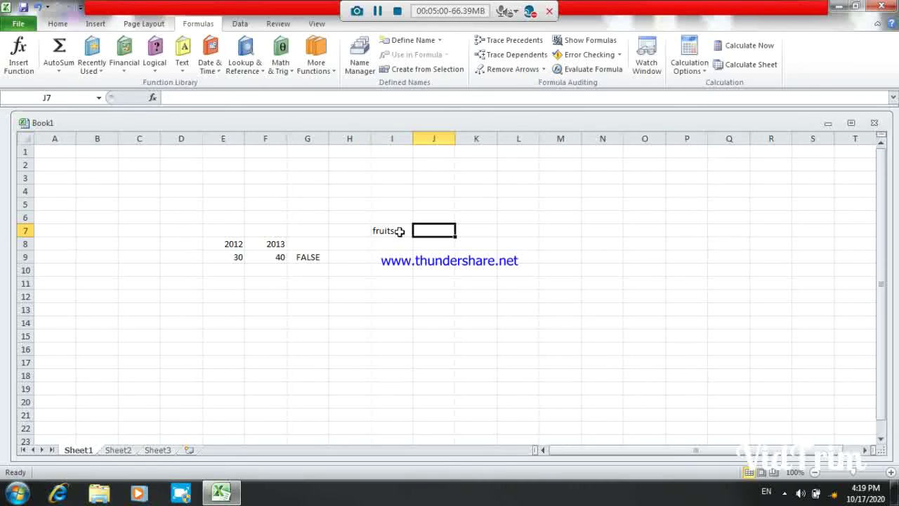
type("number")
key("Return")
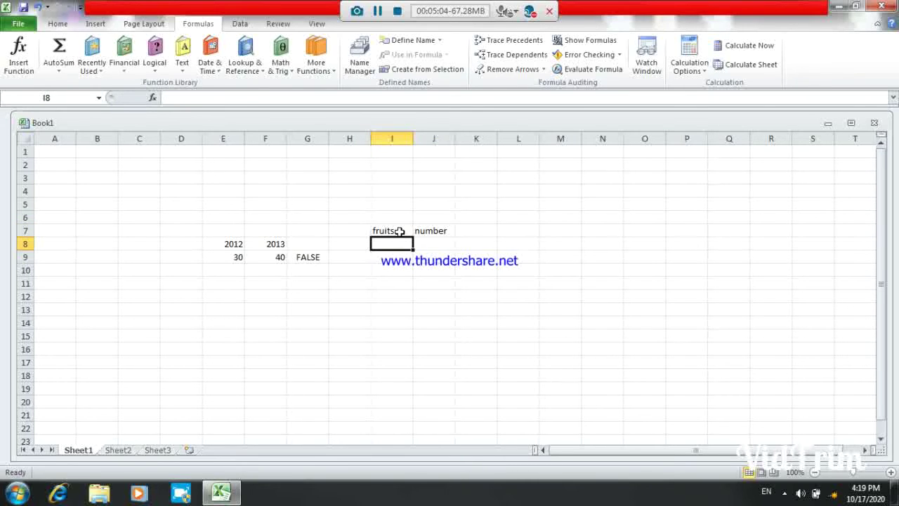
- List Mango, apple, apple, grapes, orange, Mango, orange in I8:I14
type("MA")
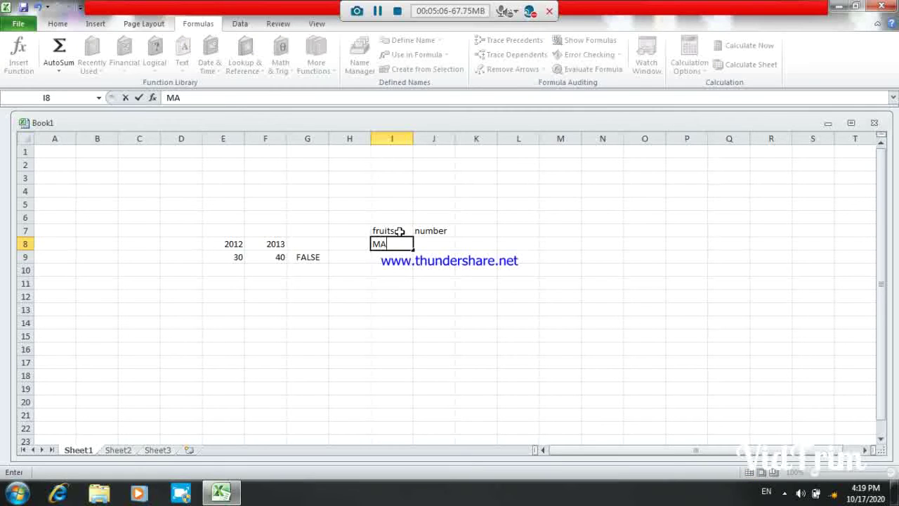
key("BackSpace")
type("ango")
key("Return")
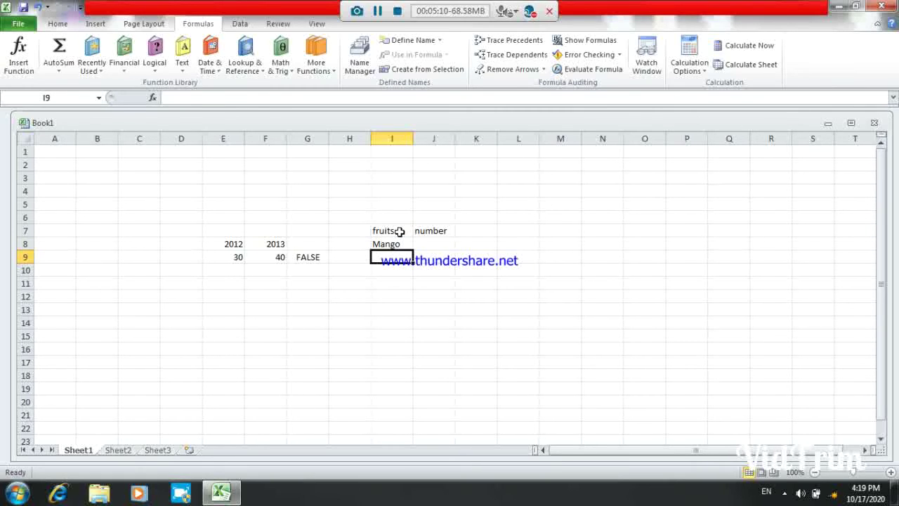
type("apple")
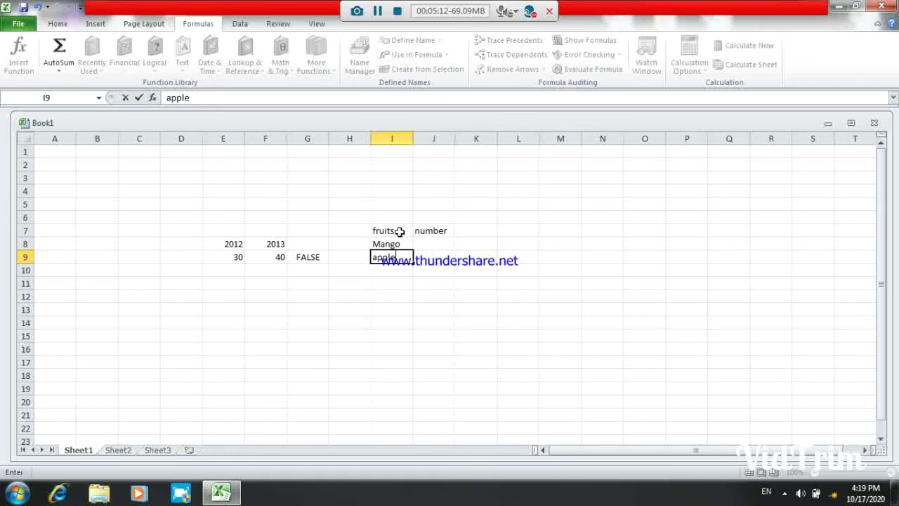
key("Return")
type("apple")
key("Return")
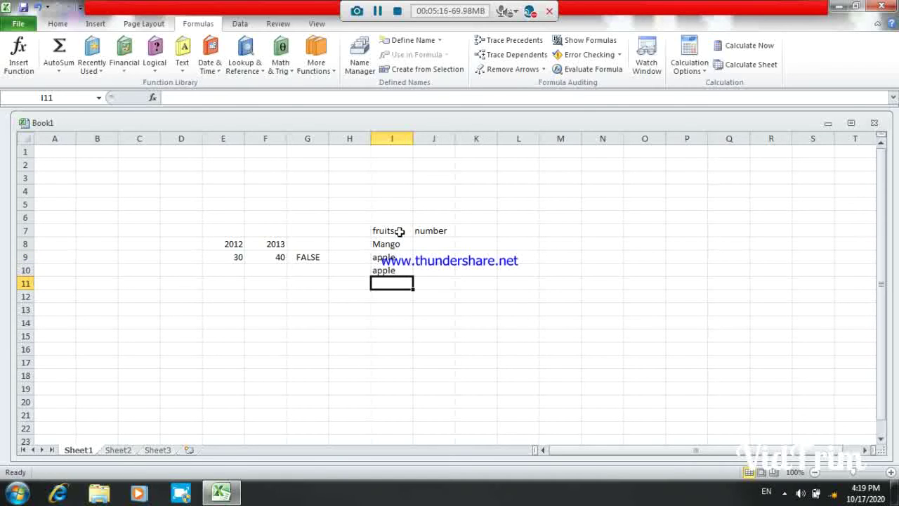
type("grapes")
key("Return")
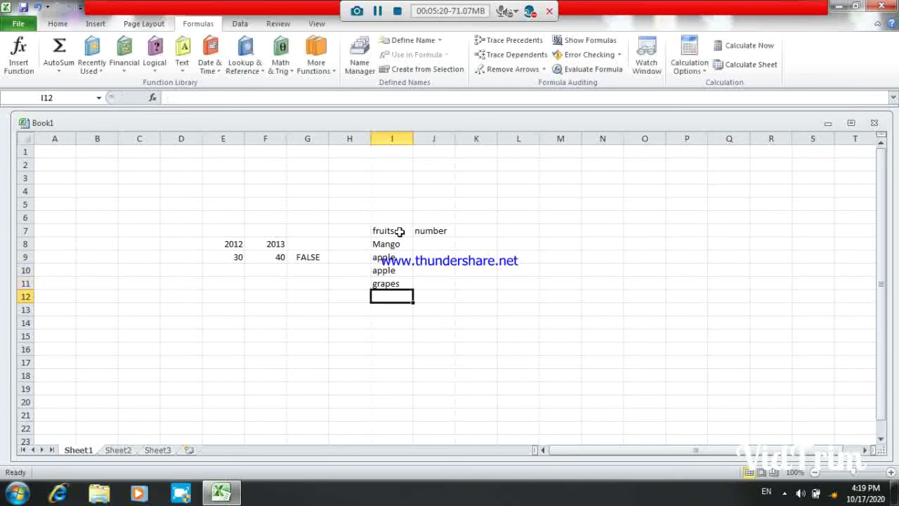
type("orange")
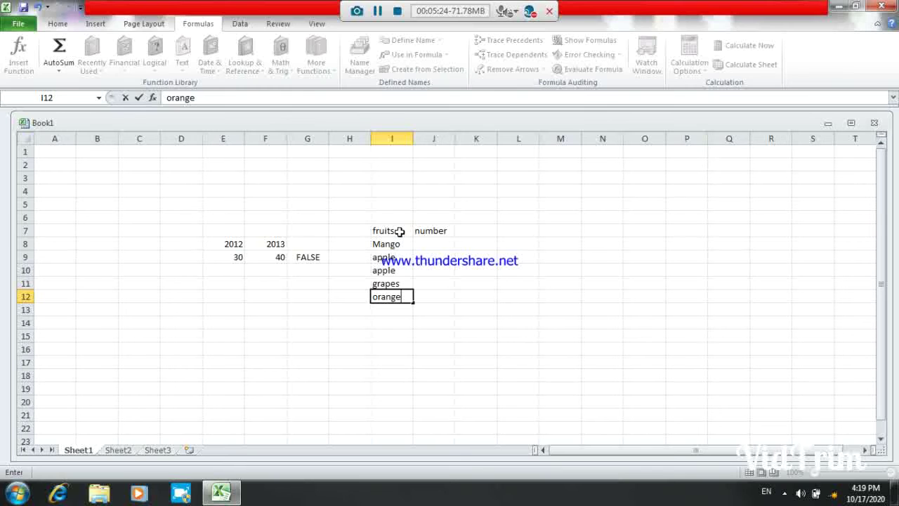
key("Return")
type("mango")
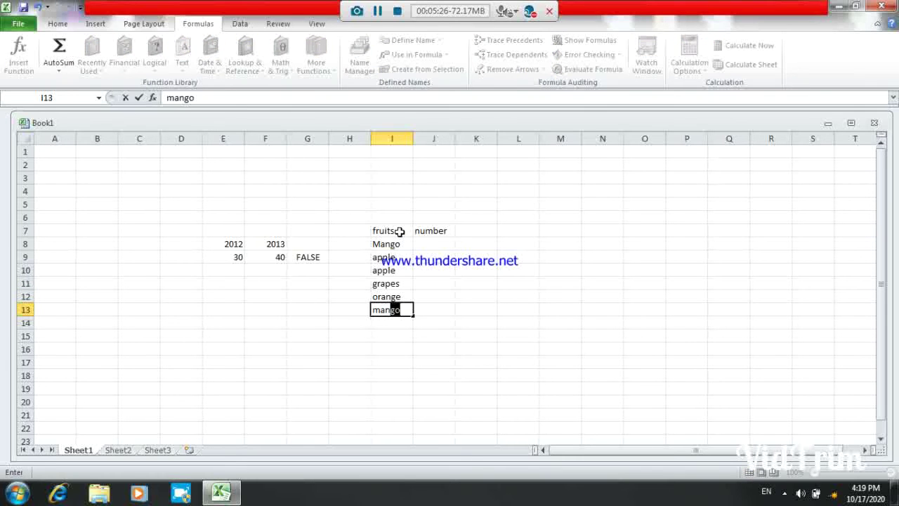
key("Return")
type("ora")
key("Tab")
- Enter the numbers 3, 4, 6, 5, 6, 7, 7 in J8:J14
key("Up")
key("Up")
key("Up")
key("Up")
key("Up")
key("Up")
type("3")
key("Return")
type("4")
key("Return")
type("6")
key("Return")
type("5")
key("Return")
type("6")
key("Return")
type("7")
key("Return")
type("7")
key("Return")
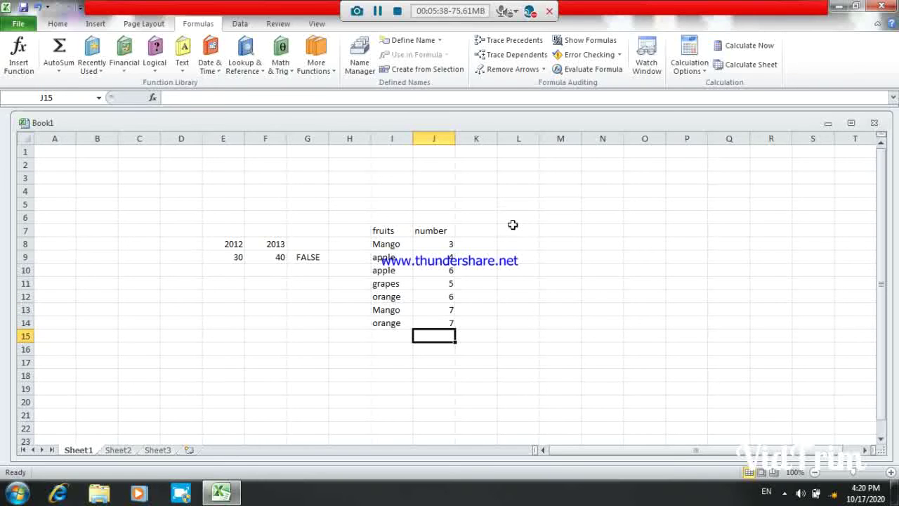
left_click(513, 234)
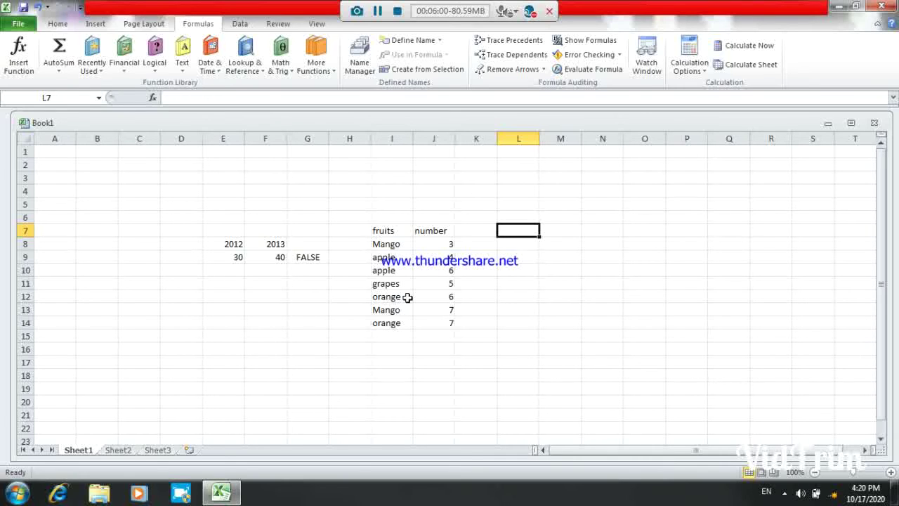
- Type Mango into L8, to the right of the fruits table
left_click(565, 242)
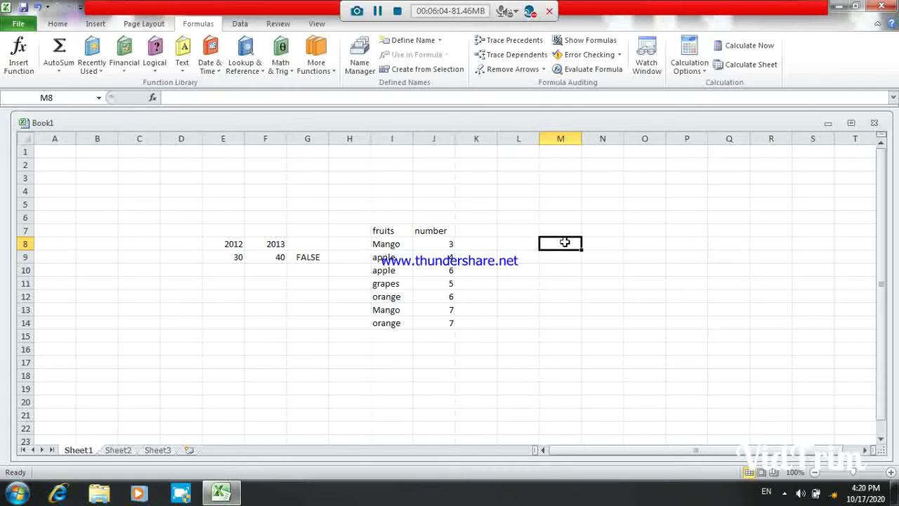
left_click(518, 242)
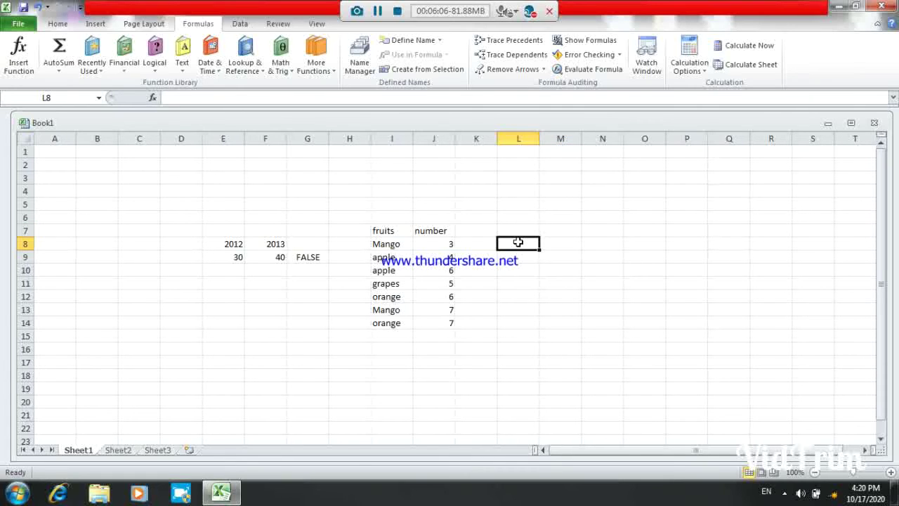
type("Mango")
left_click(562, 246)
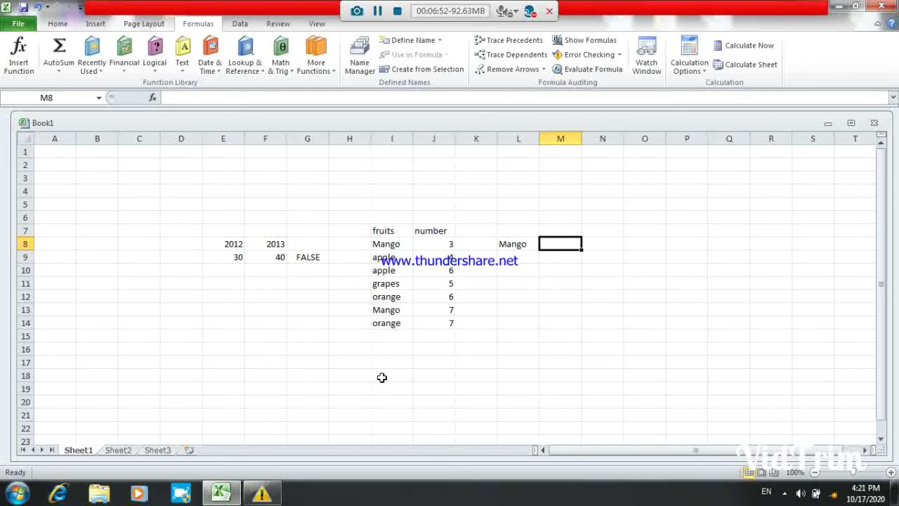
- Enter =SUMIF(I8:I14,L8,J8:J14) in M8, totalling the Mango numbers to 10
type("=s")
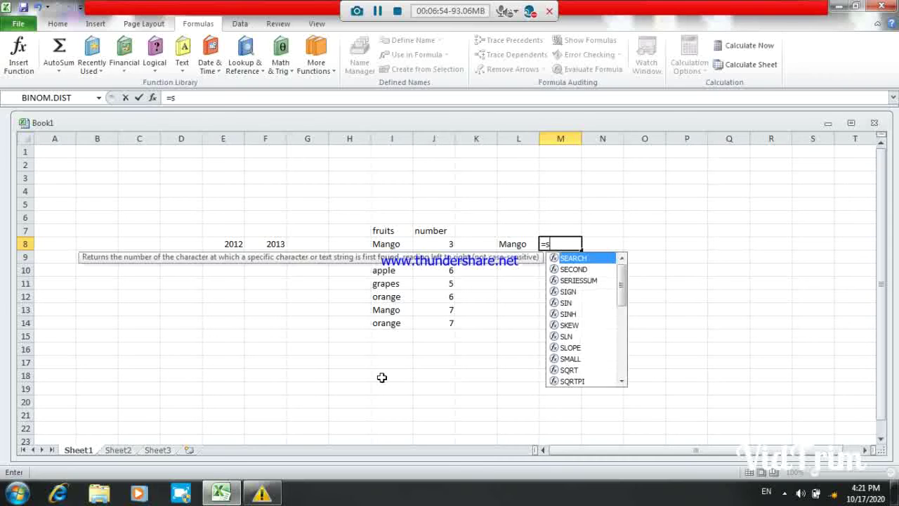
type("um")
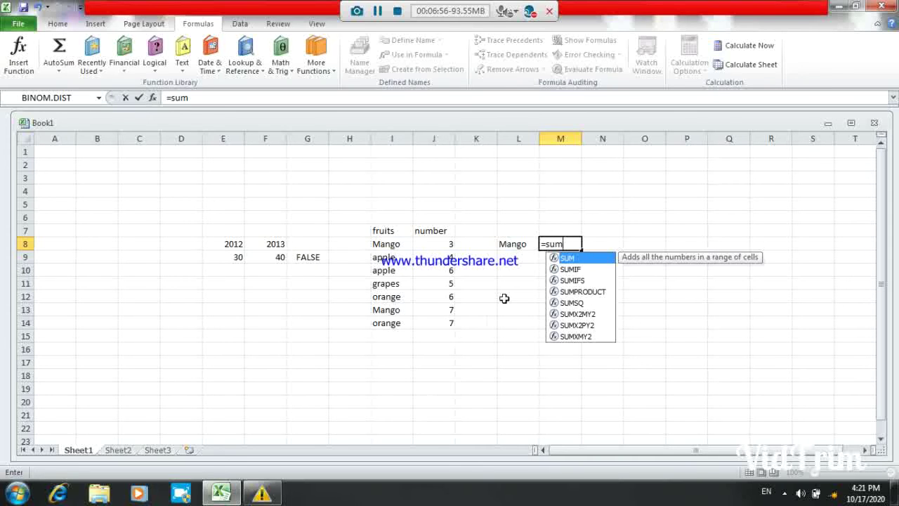
double_click(555, 269)
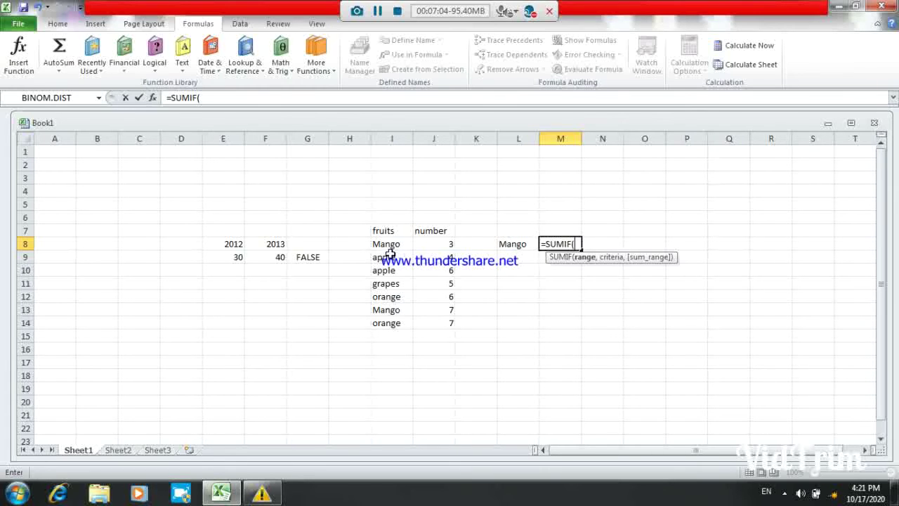
left_click_drag(386, 244, 387, 322)
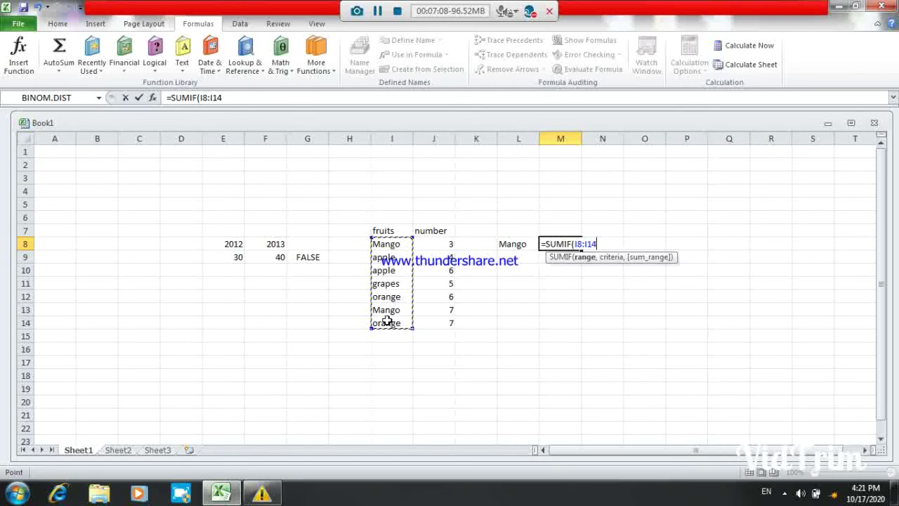
type(",")
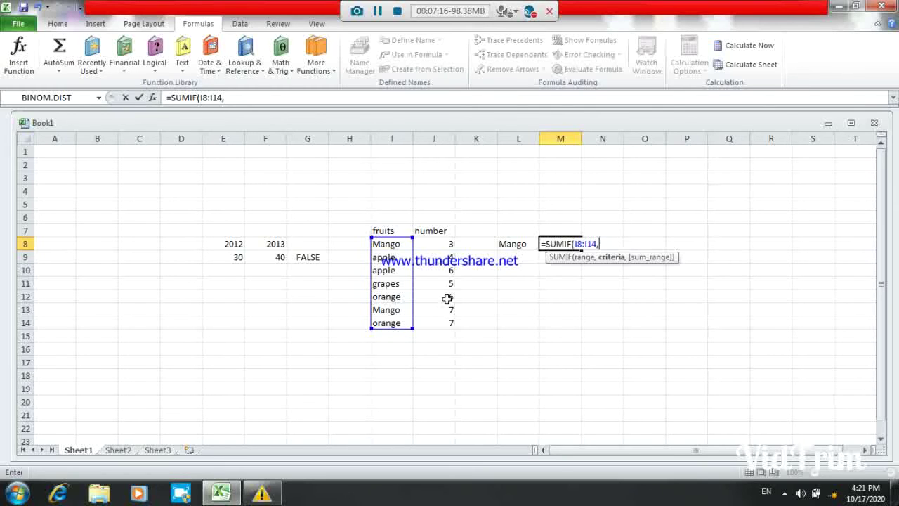
left_click(512, 247)
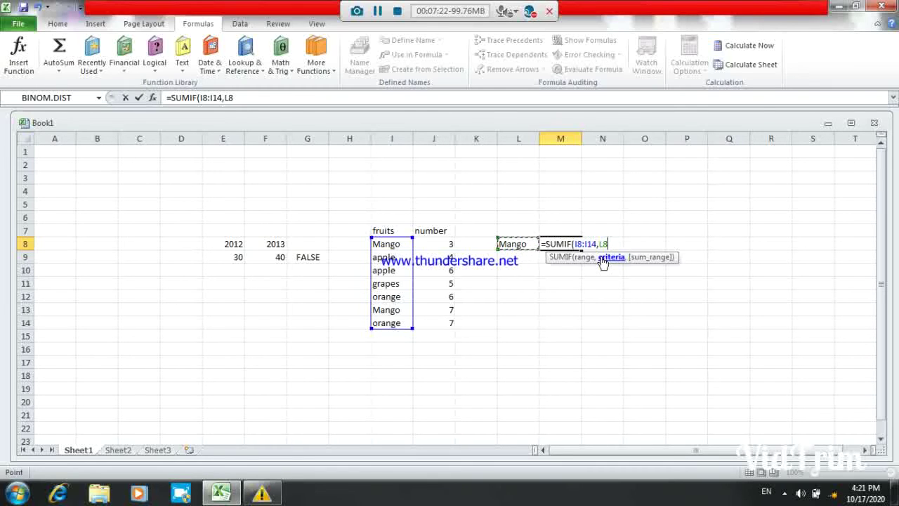
type(",")
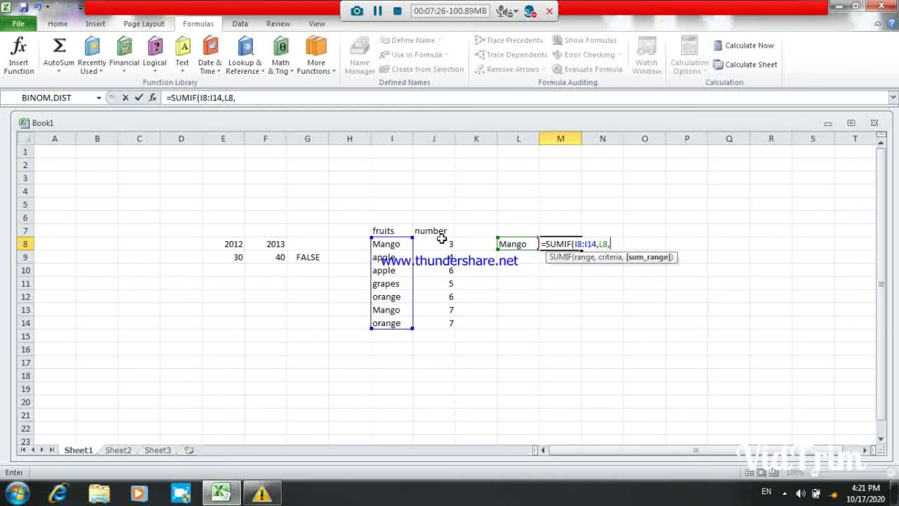
left_click_drag(437, 239, 445, 320)
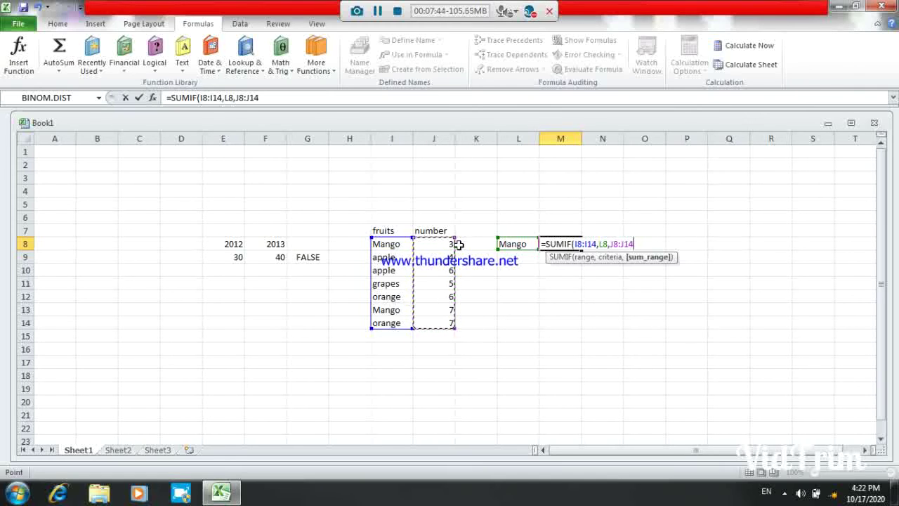
key("Return")
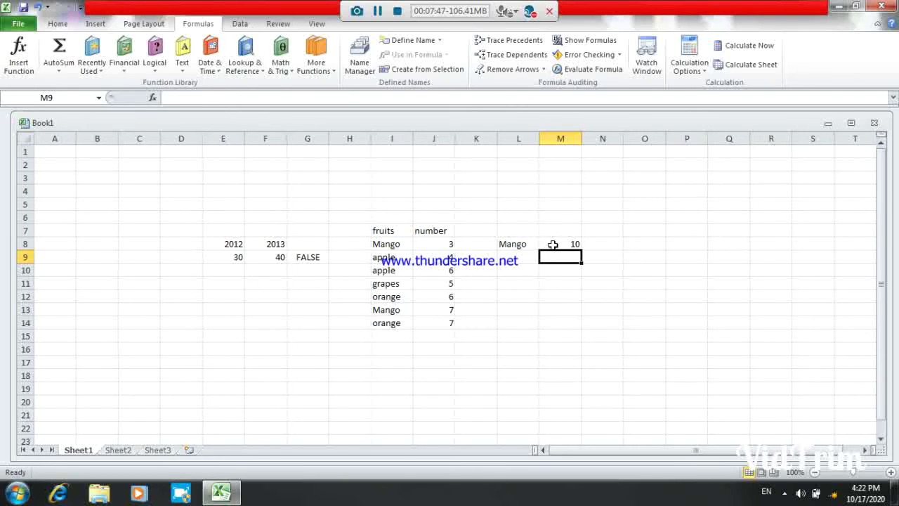
- Change the L8 criterion to apple and refresh M8's SUMIF total
left_click(523, 244)
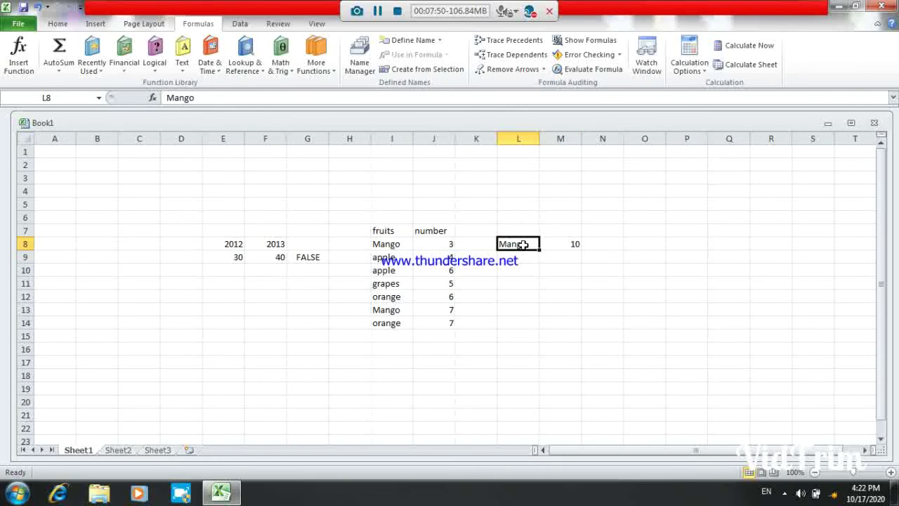
key("BackSpace")
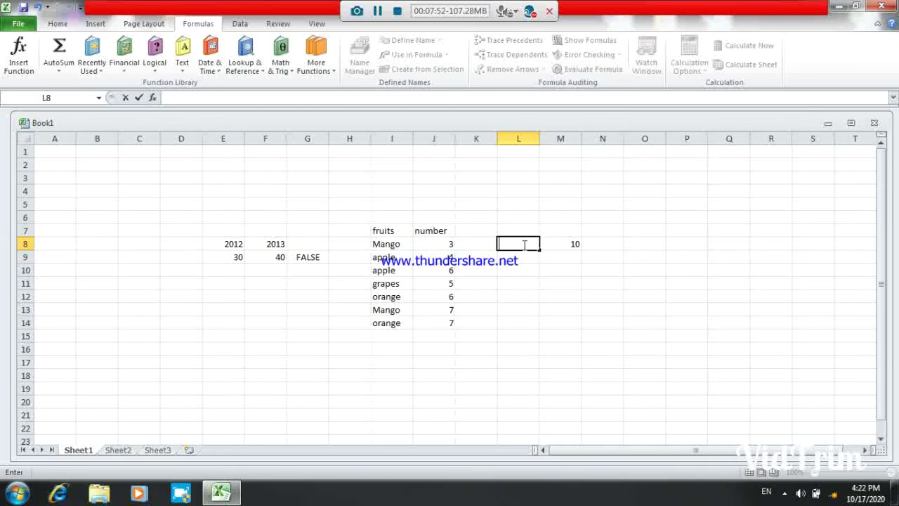
type("apple")
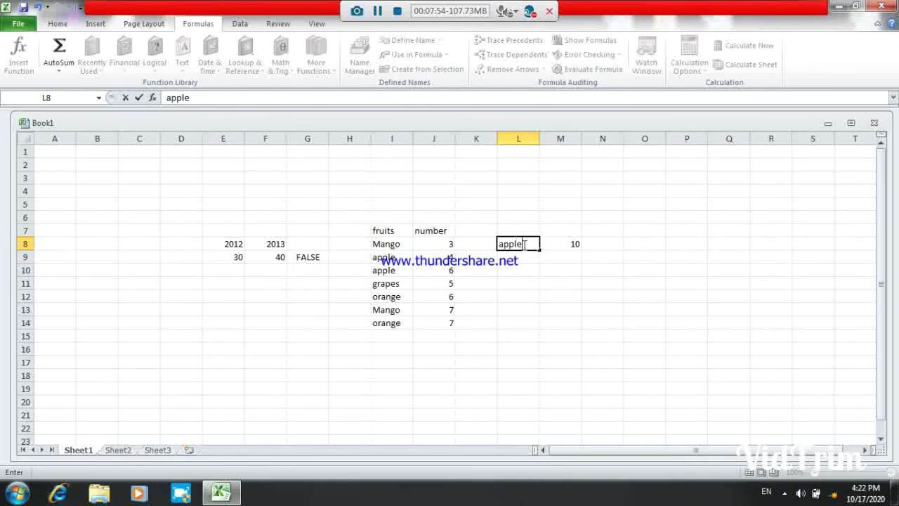
left_click(562, 250)
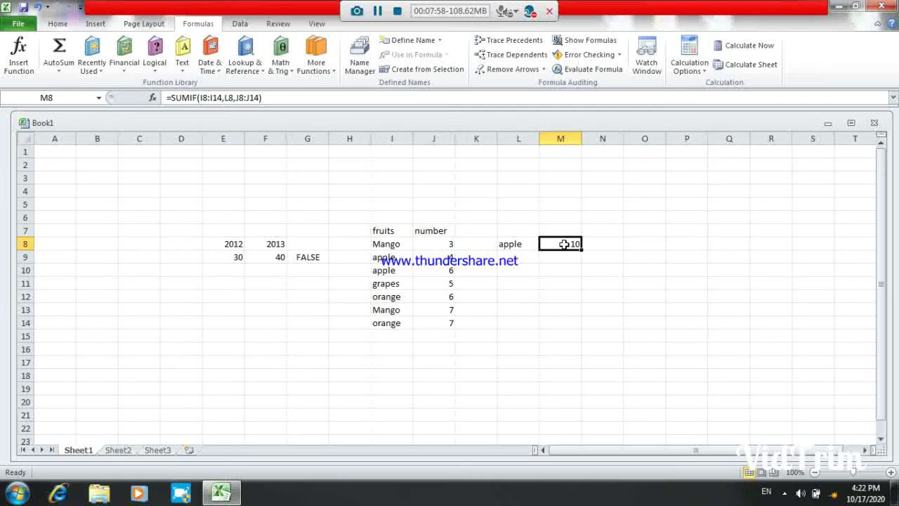
double_click(575, 244)
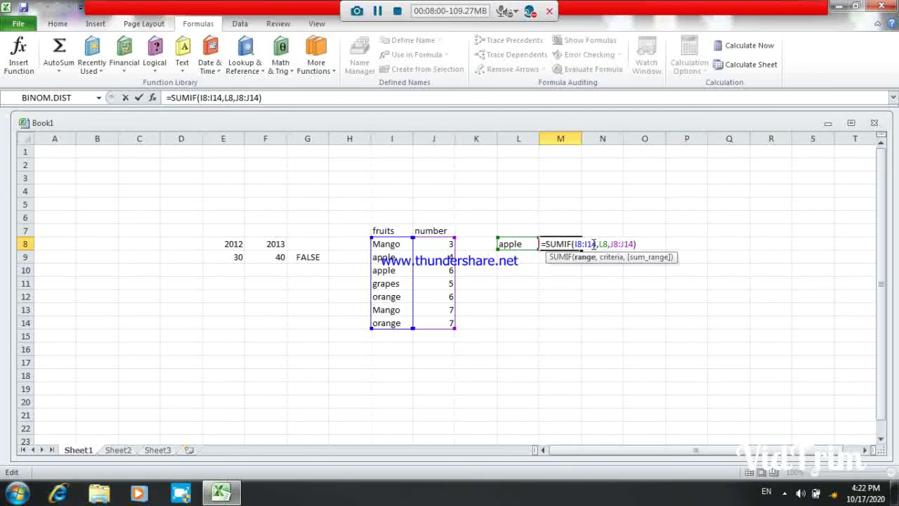
key("Return")
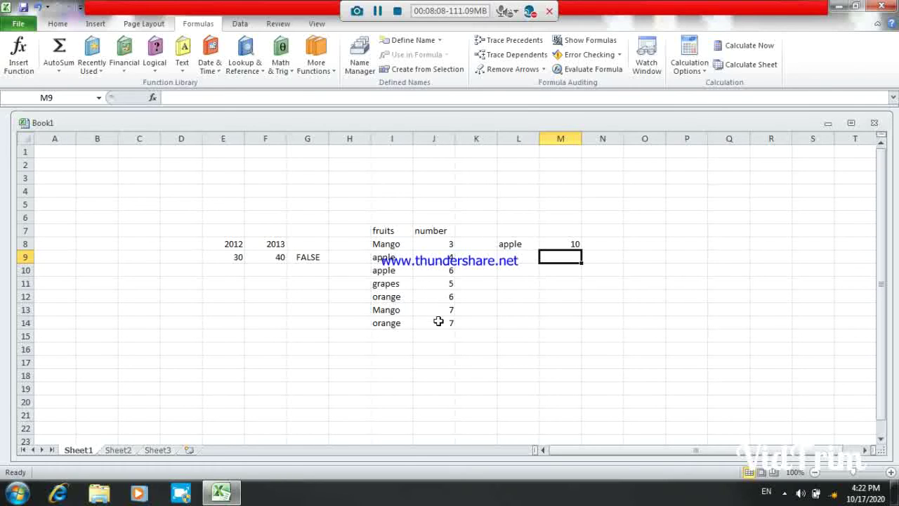
- Change L8 to orange so M8's SUMIF total becomes 13
left_click(515, 246)
type("ora")
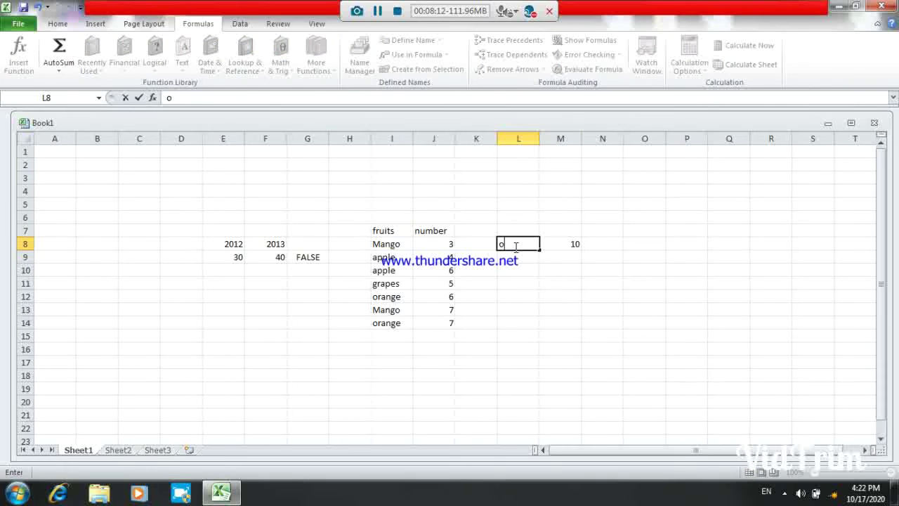
type("nge")
double_click(550, 243)
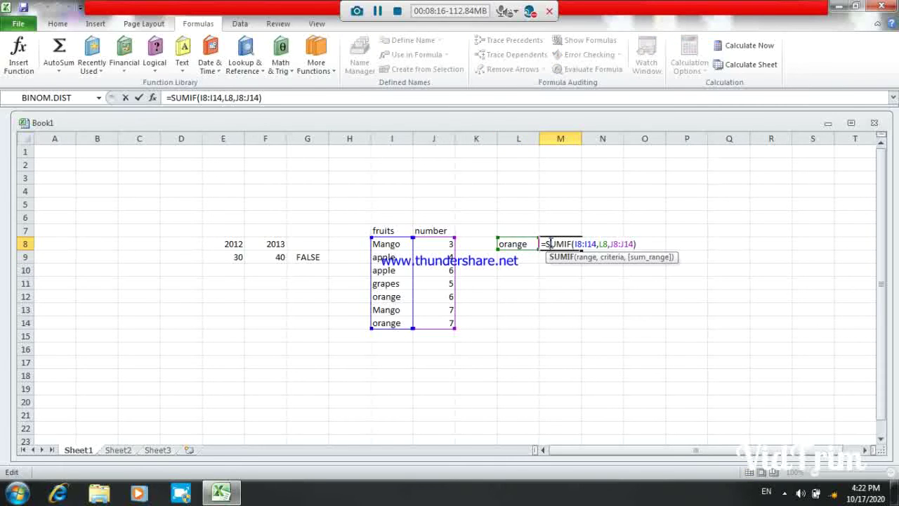
key("Return")
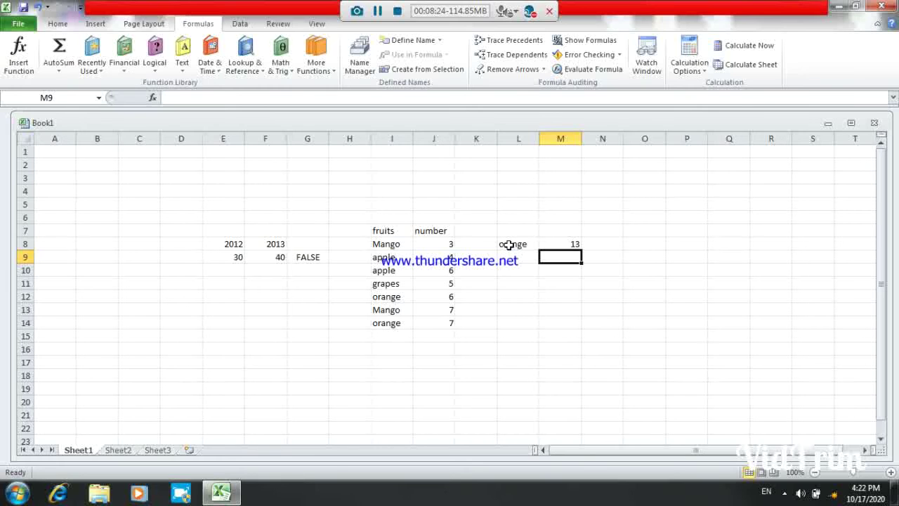
left_click(566, 244)
double_click(557, 244)
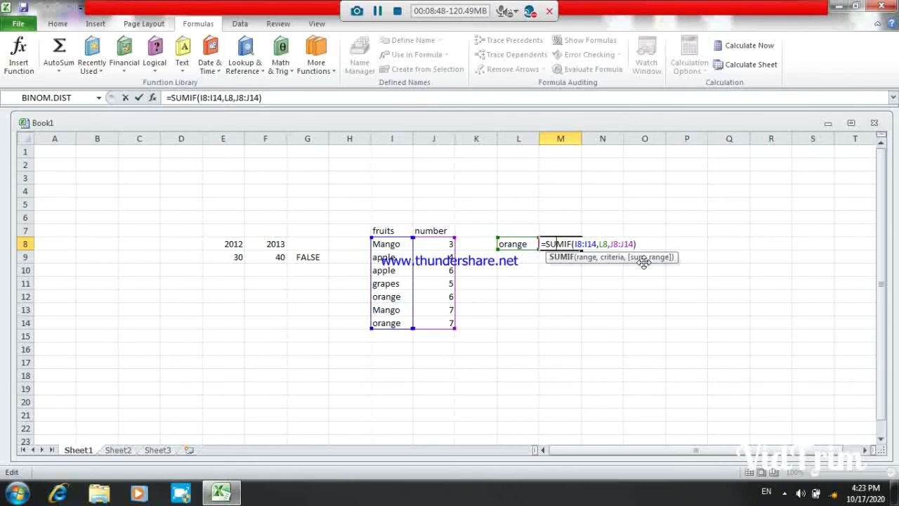
- Search Excel Help for sumif and read the SUMIF article's syntax and examples
key("F1")
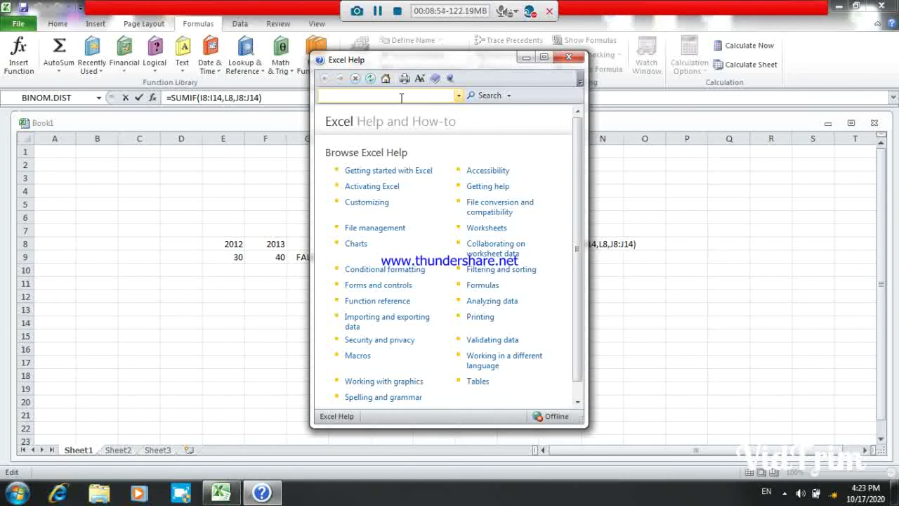
type("sumif")
key("Return")
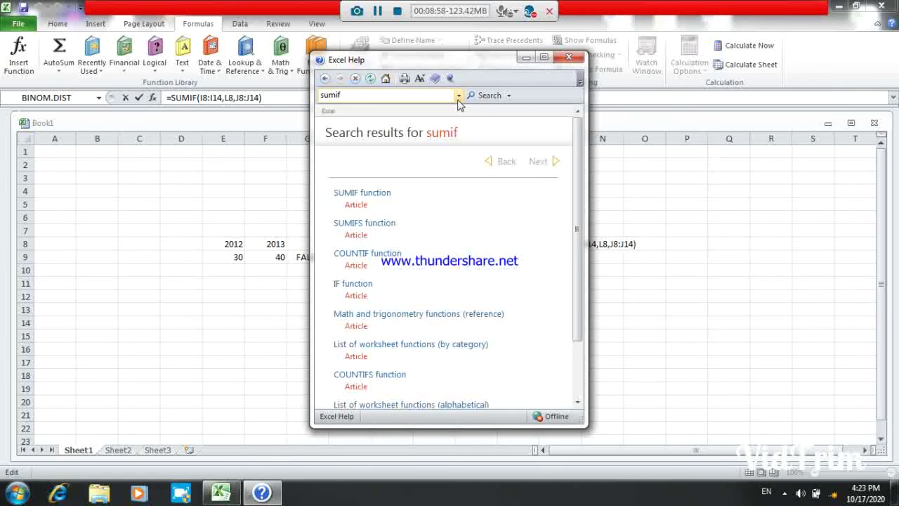
left_click(360, 193)
scroll(414, 196, "down", 1)
scroll(414, 196, "down", 5)
scroll(413, 195, "down", 5)
scroll(413, 196, "down", 5)
scroll(413, 195, "up", 1)
scroll(413, 196, "up", 6)
scroll(413, 195, "up", 10)
scroll(413, 196, "up", 1)
scroll(413, 195, "down", 1)
scroll(415, 191, "down", 4)
scroll(414, 191, "down", 5)
scroll(415, 194, "down", 5)
scroll(415, 195, "down", 4)
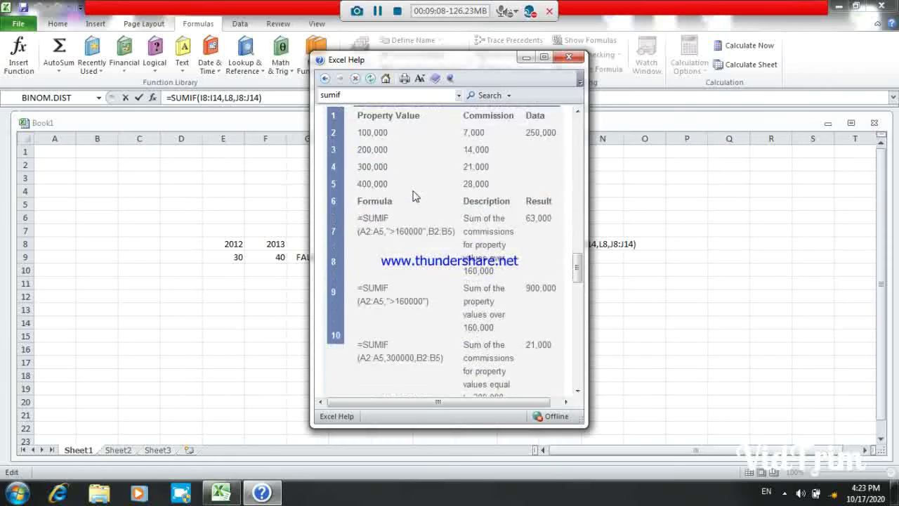
scroll(415, 197, "down", 4)
scroll(413, 196, "down", 1)
scroll(413, 196, "down", 5)
scroll(414, 196, "down", 5)
scroll(413, 196, "up", 2)
scroll(413, 195, "up", 4)
scroll(413, 195, "up", 4)
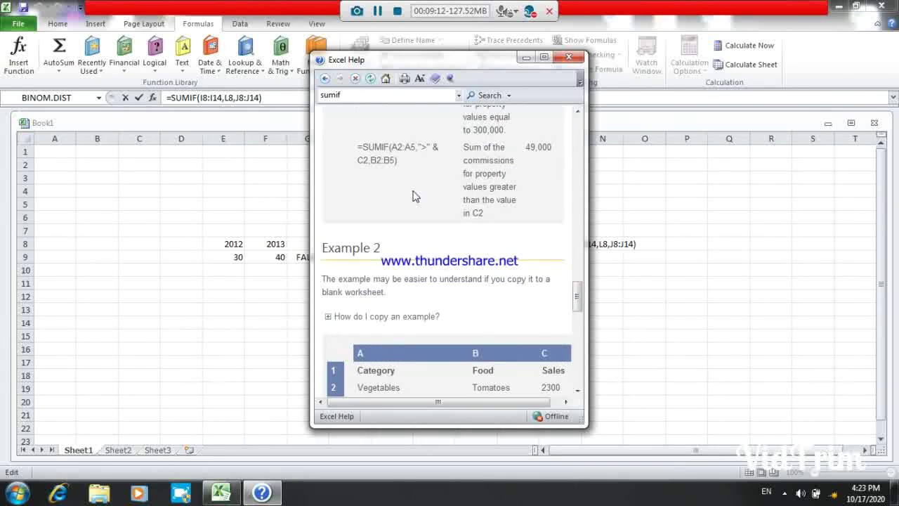
scroll(414, 195, "down", 4)
scroll(413, 195, "down", 2)
scroll(414, 195, "down", 3)
scroll(413, 195, "down", 1)
scroll(413, 196, "down", 4)
scroll(414, 191, "up", 5)
scroll(414, 193, "up", 5)
scroll(414, 194, "up", 5)
scroll(415, 197, "up", 5)
scroll(414, 196, "up", 5)
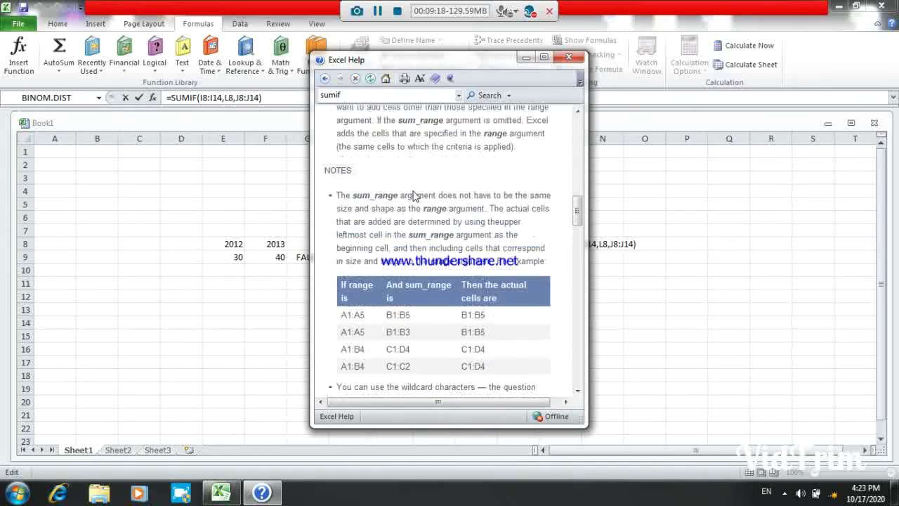
scroll(414, 193, "up", 5)
scroll(414, 193, "up", 2)
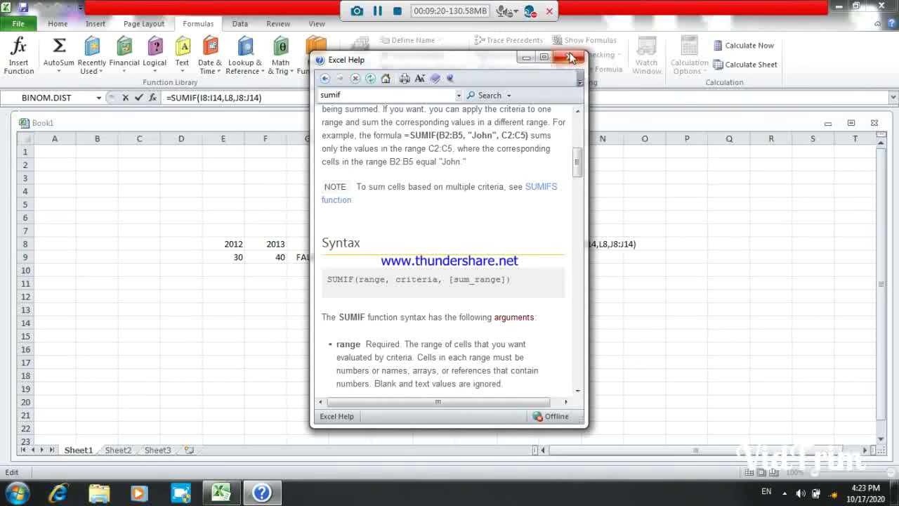
- Close the help window, commit the M8 formula, and select cell O9 to start a list
left_click(569, 57)
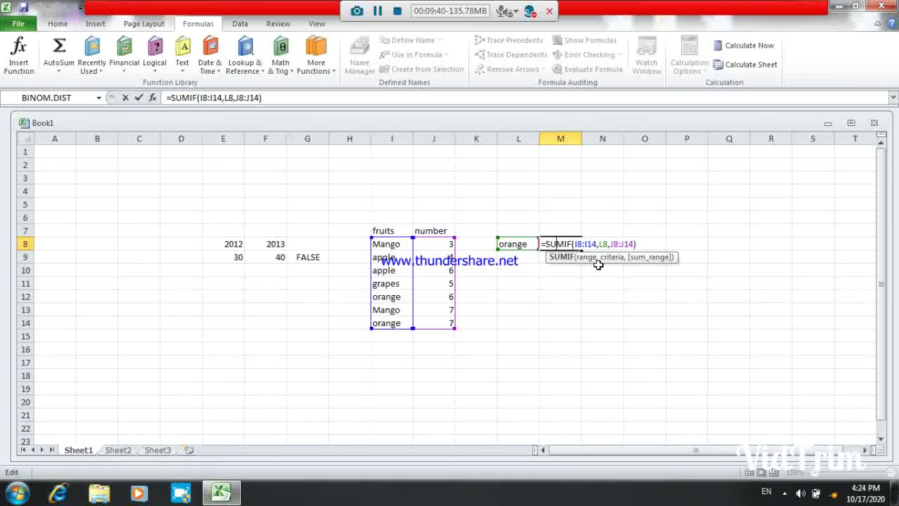
left_click(240, 24)
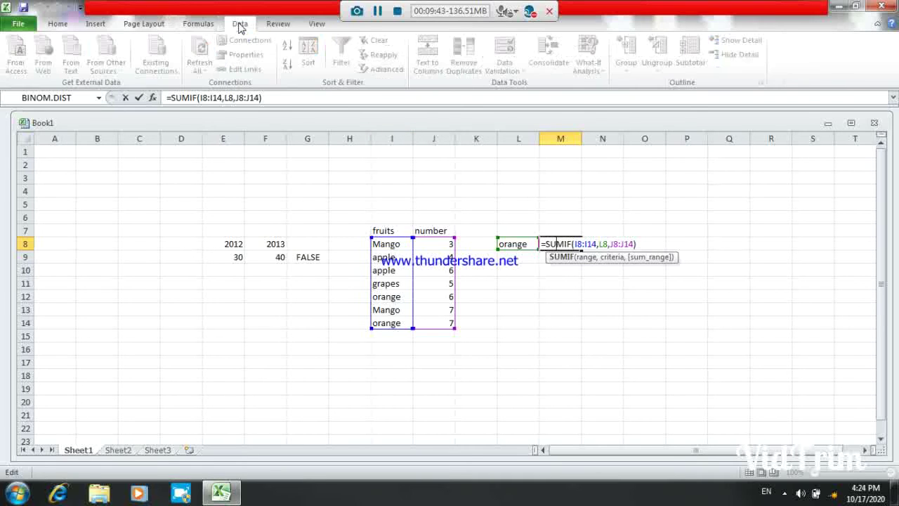
left_click(255, 147)
left_click(215, 213)
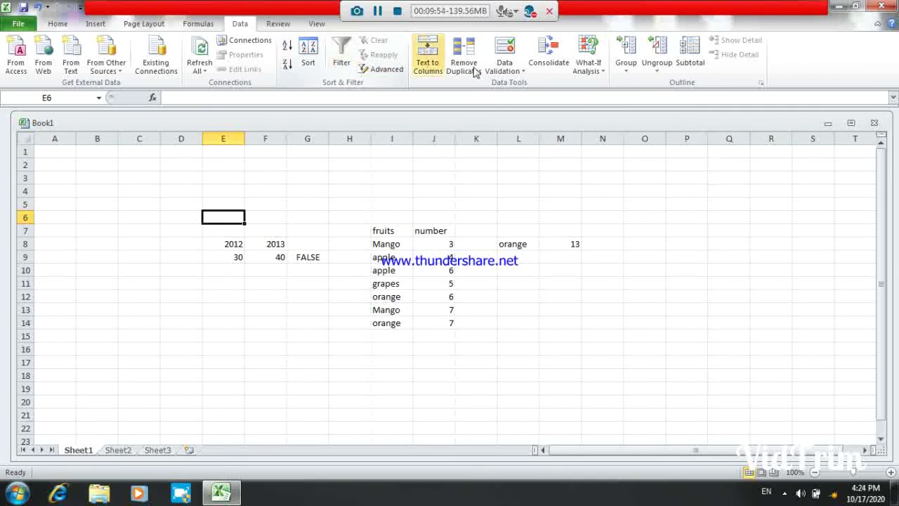
left_click(678, 182)
left_click(660, 188)
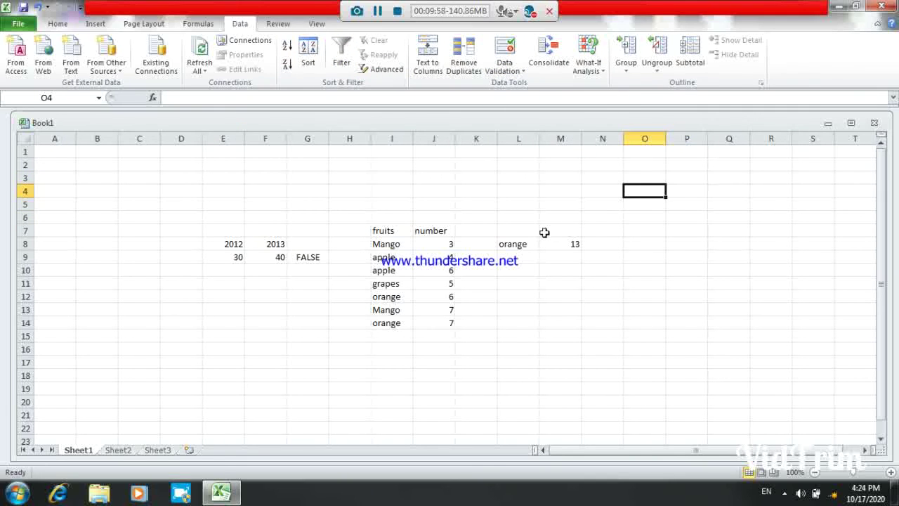
left_click_drag(421, 242, 436, 323)
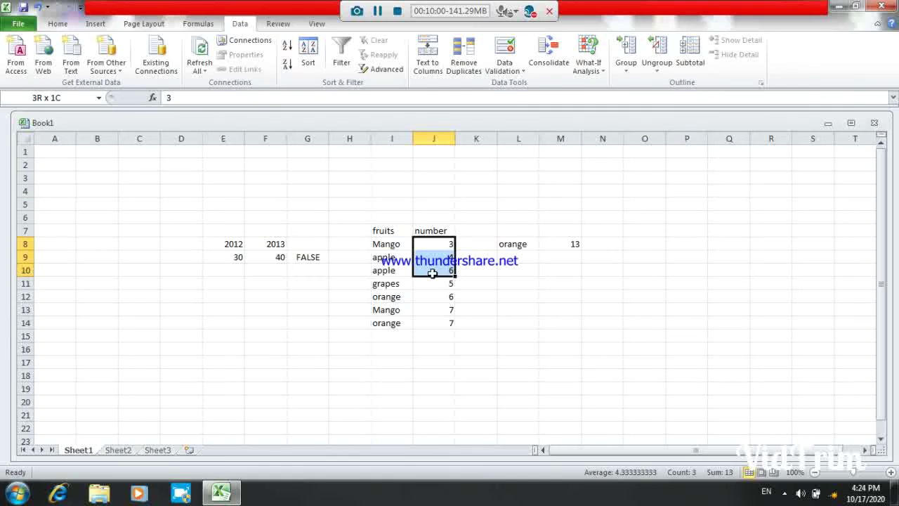
left_click(669, 295)
left_click(656, 258)
- Undo edits to restore column N's 3s, then enter 12, 4, 64, 565, 7, 56, 76, 8, 67, 8, 678, 87 in O9:O20
key("ctrl+z")
key("ctrl+z")
key("ctrl+z")
key("ctrl+z")
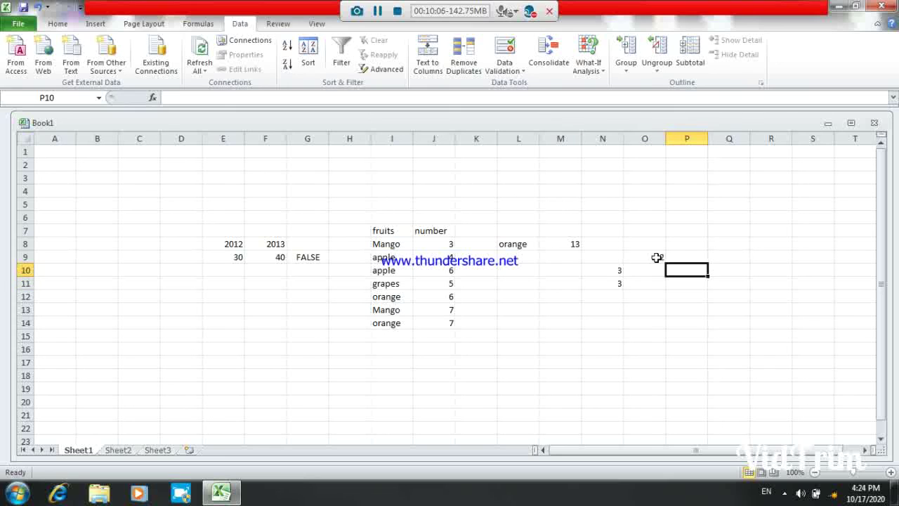
key("ctrl+z")
key("Down")
type("64 565 7 56 76 8 67 8 678 87")
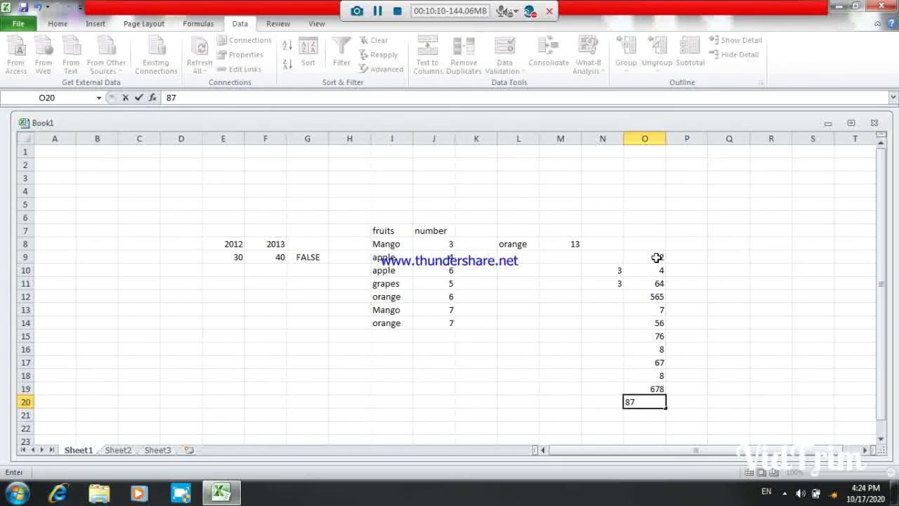
left_click(618, 308)
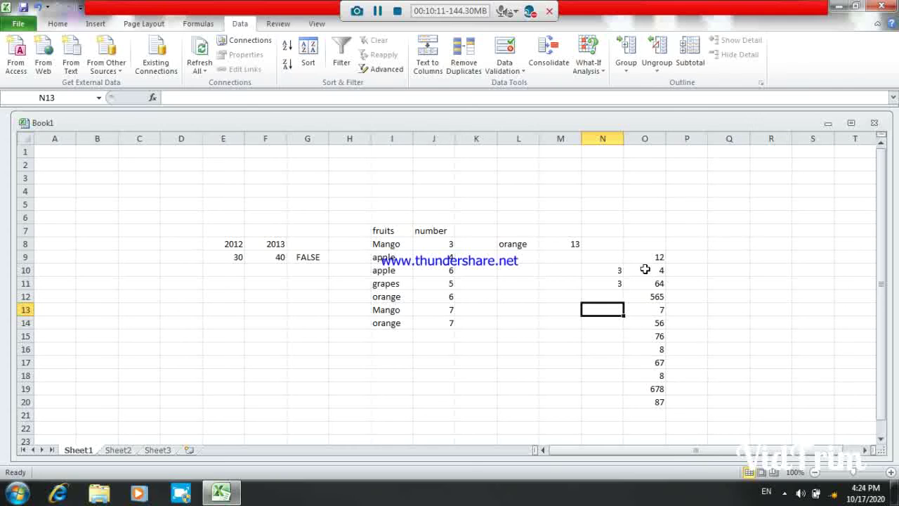
- Select O9:O20 and sort only that selection from largest to smallest
left_click_drag(645, 257, 652, 400)
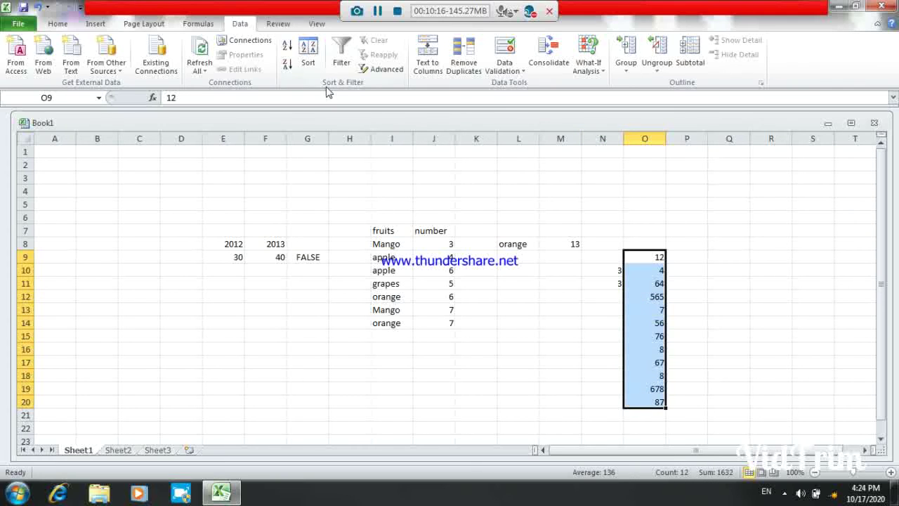
left_click(309, 70)
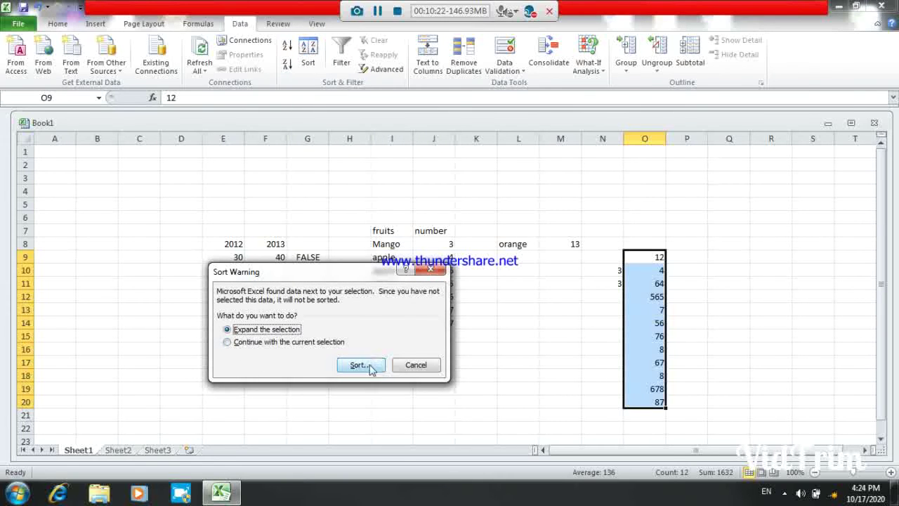
left_click(404, 362)
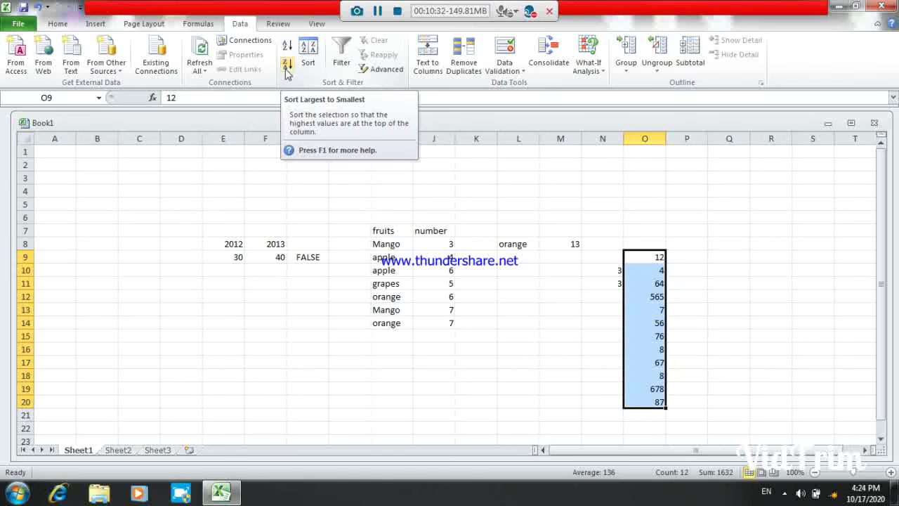
left_click(287, 67)
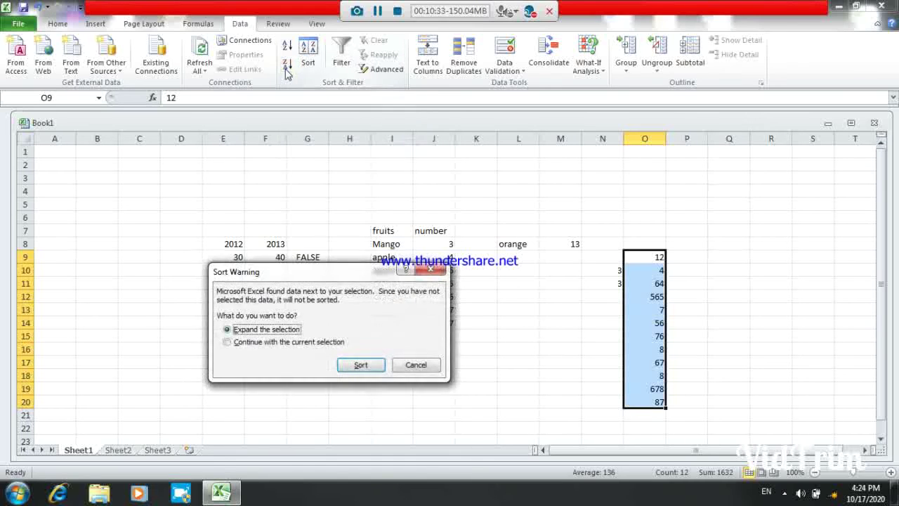
left_click(229, 342)
left_click(369, 366)
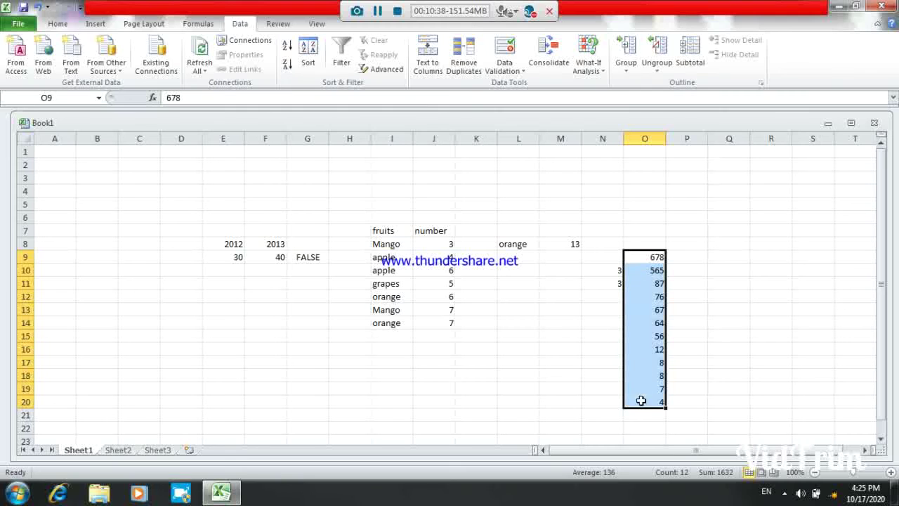
- Re-sort only the O9:O20 selection smallest to largest, running from 4 to 678
left_click(282, 65)
left_click(228, 342)
left_click(348, 368)
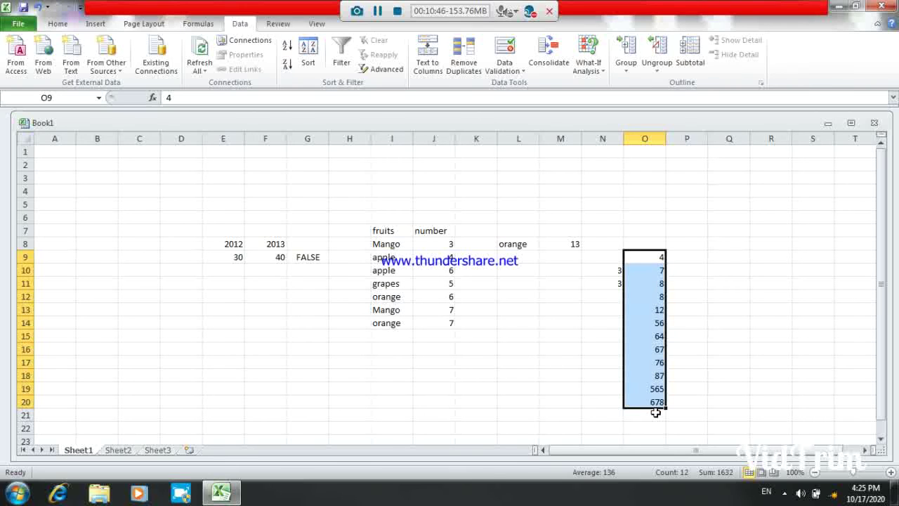
- Turn on AutoFilter and apply a Between number filter to column O
left_click(343, 48)
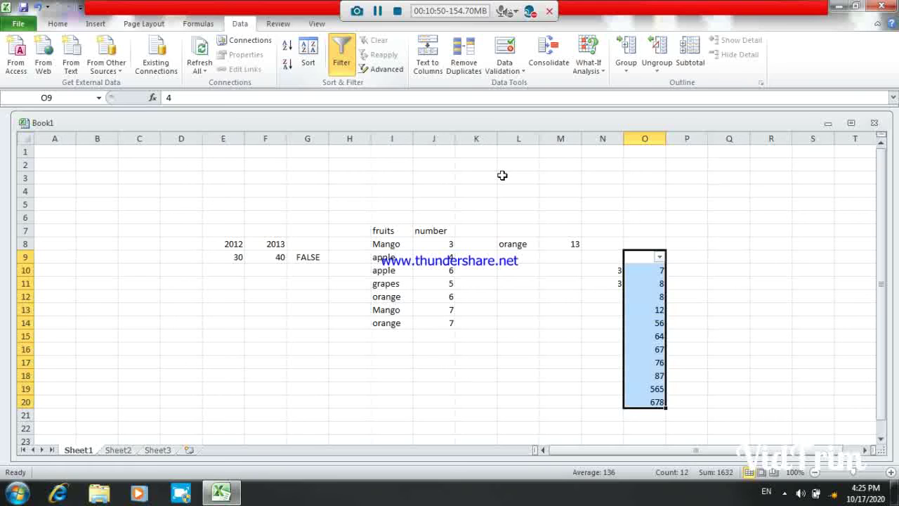
left_click(661, 257)
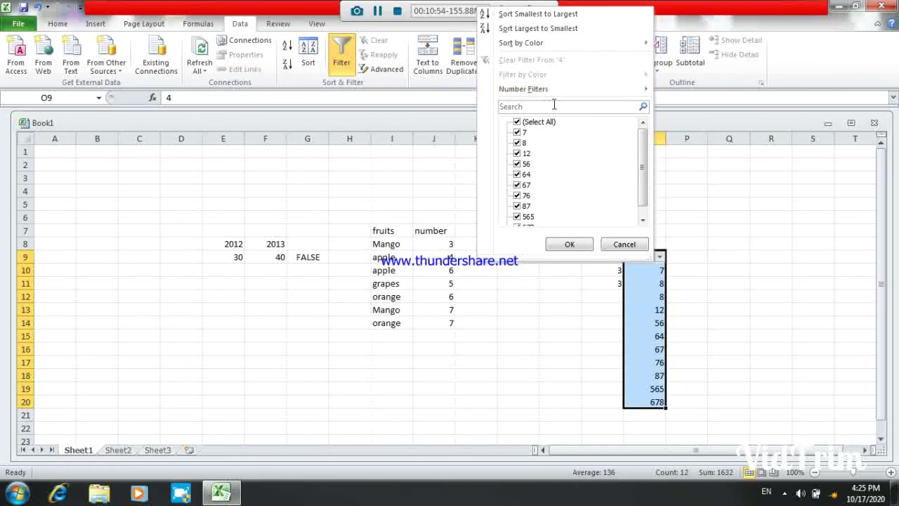
mouse_move(524, 89)
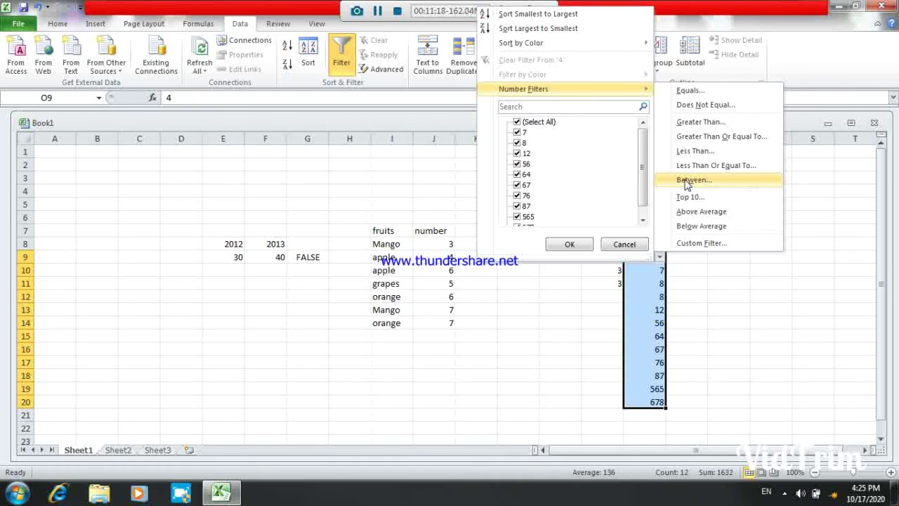
left_click(688, 184)
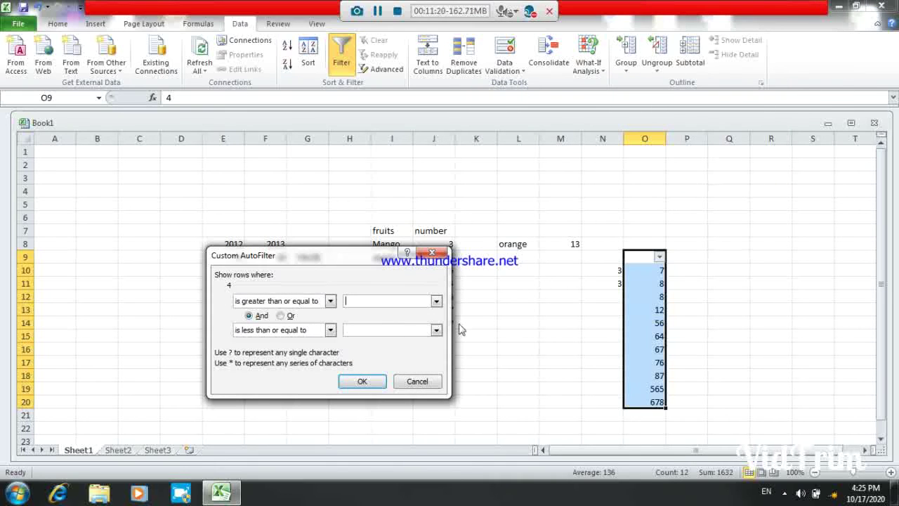
left_click(367, 304)
left_click(360, 382)
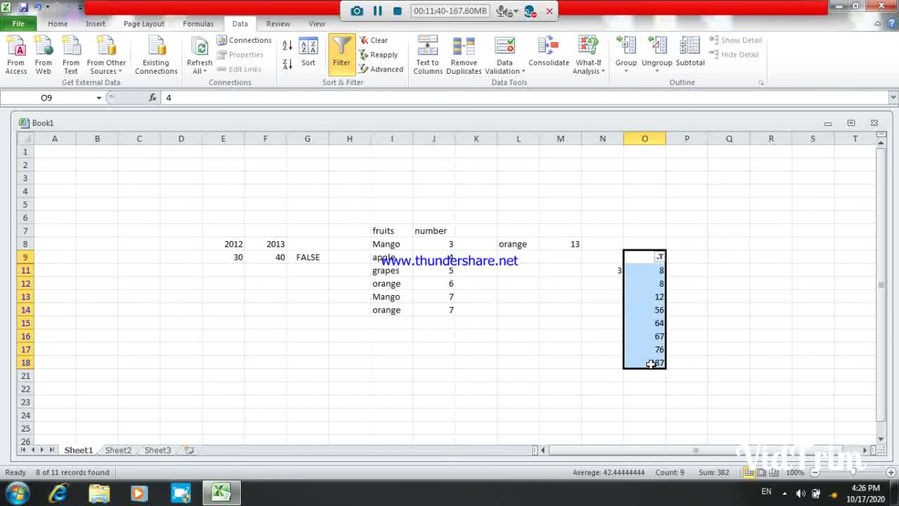
- Change column O's filter to Greater Than 64, showing 67, 76, 87, 565 and 678
left_click(660, 257)
mouse_move(563, 88)
left_click(694, 123)
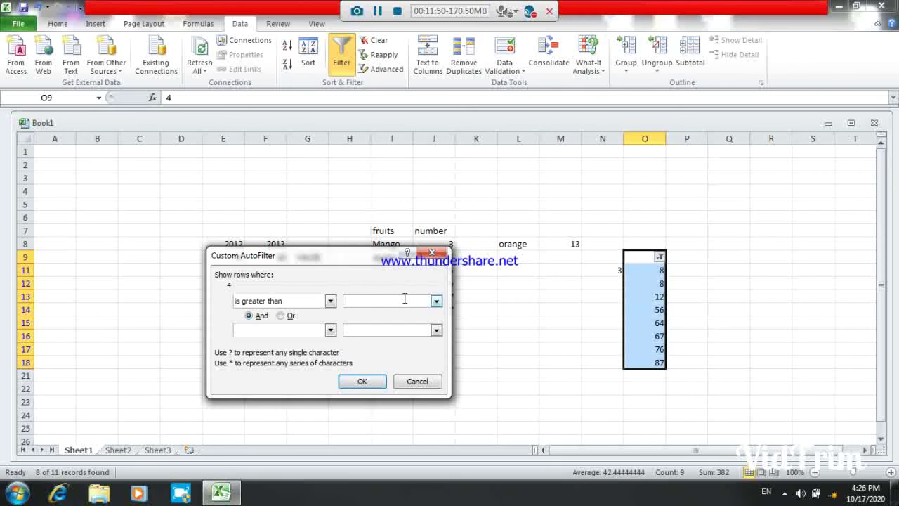
type("64")
left_click(376, 382)
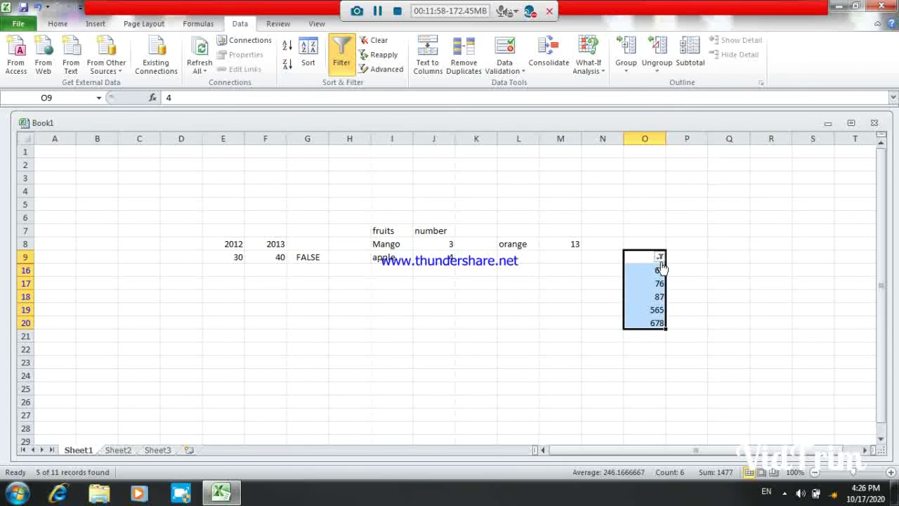
- Replace column O's filter with a Top 10 filter raised to 11 items
left_click(660, 257)
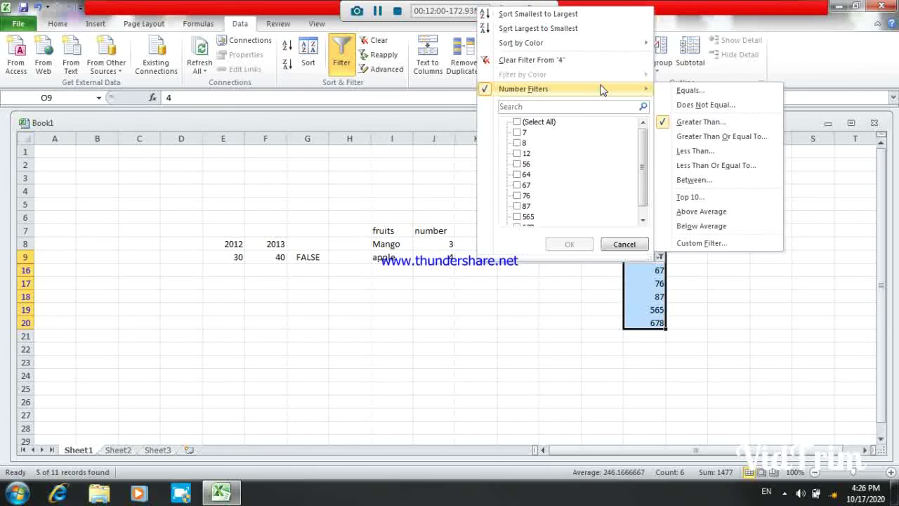
mouse_move(524, 89)
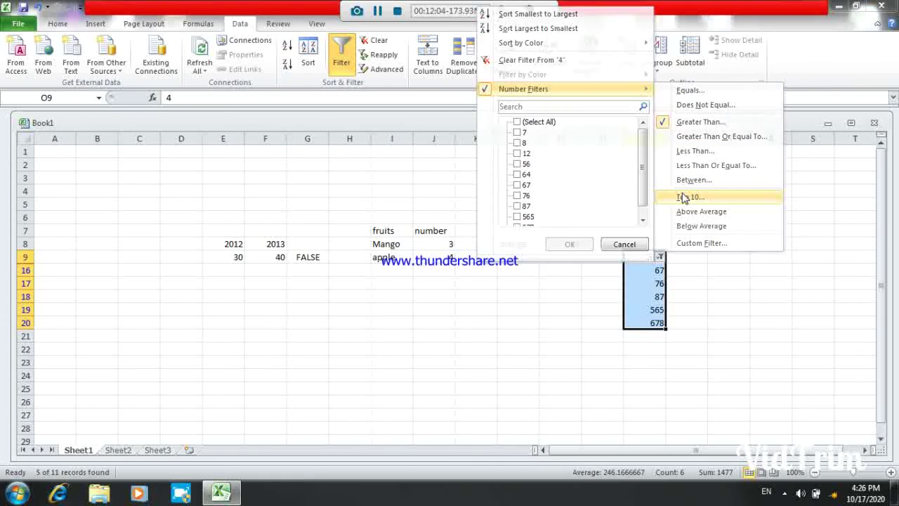
left_click(683, 198)
left_click(345, 321)
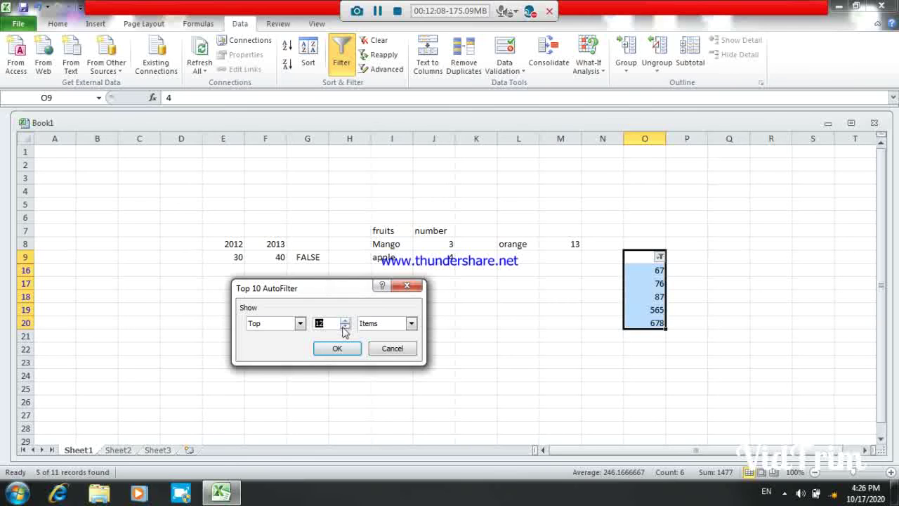
left_click(337, 348)
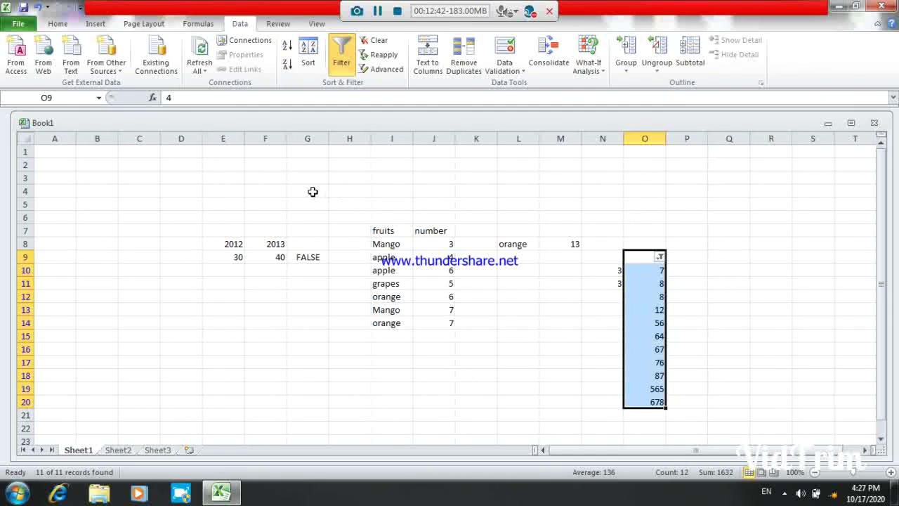
- Dismiss the open prompt and move the cursor over to column O
left_click(881, 440)
left_click(882, 440)
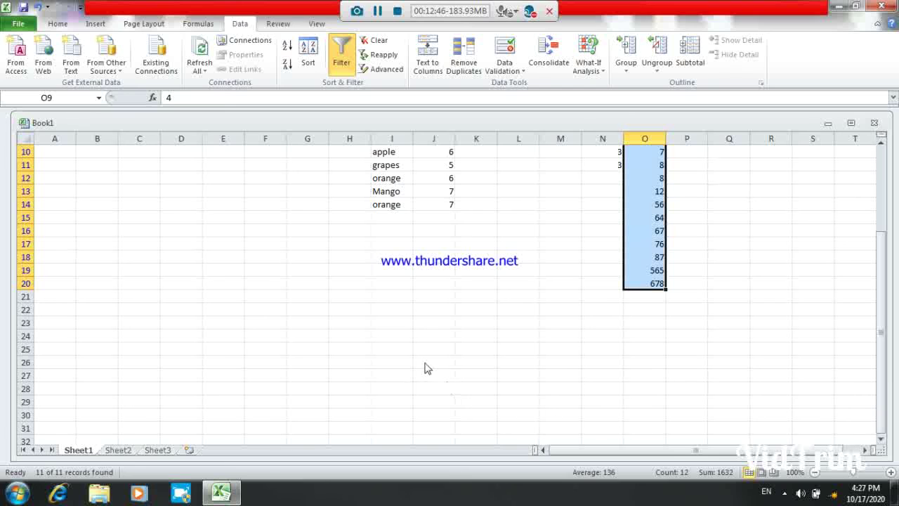
left_click(401, 362)
key("Down")
key("Down")
key("Down")
key("Down")
key("Down")
key("Down")
key("Down")
key("Down")
key("Down")
key("Down")
key("Down")
key("Down")
key("Down")
key("Up")
key("Up")
key("Up")
key("Up")
key("Up")
key("Up")
key("Up")
key("Up")
key("Up")
key("Up")
key("Up")
key("Up")
key("Up")
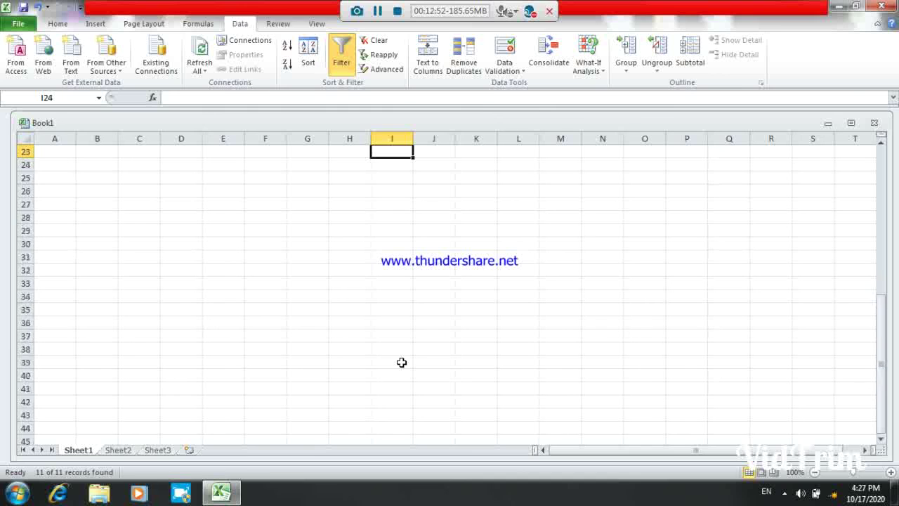
key("Up")
key("Up")
key("Up")
key("Right")
key("Right")
key("Right")
key("Right")
key("Right")
key("Down")
key("Right")
key("Down")
key("Down")
key("Down")
key("Down")
key("Down")
key("Down")
key("Down")
key("Down")
key("Left")
key("Left")
key("Left")
key("Left")
key("Down")
key("Down")
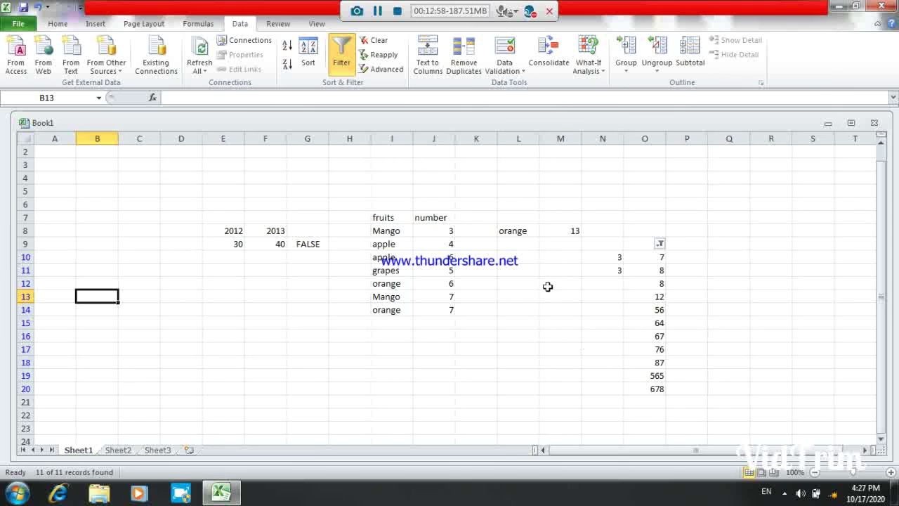
- Open and close Data Validation without changes, then turn off the column O filter
left_click(508, 63)
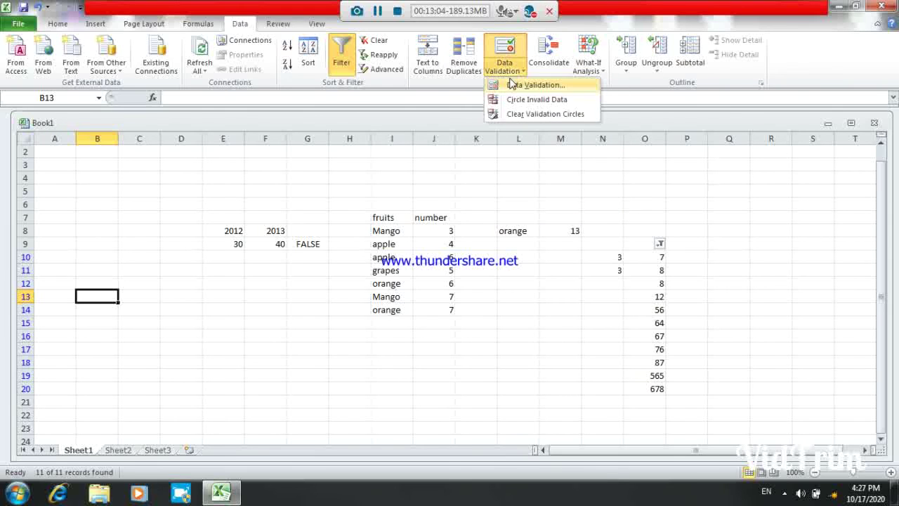
left_click(510, 85)
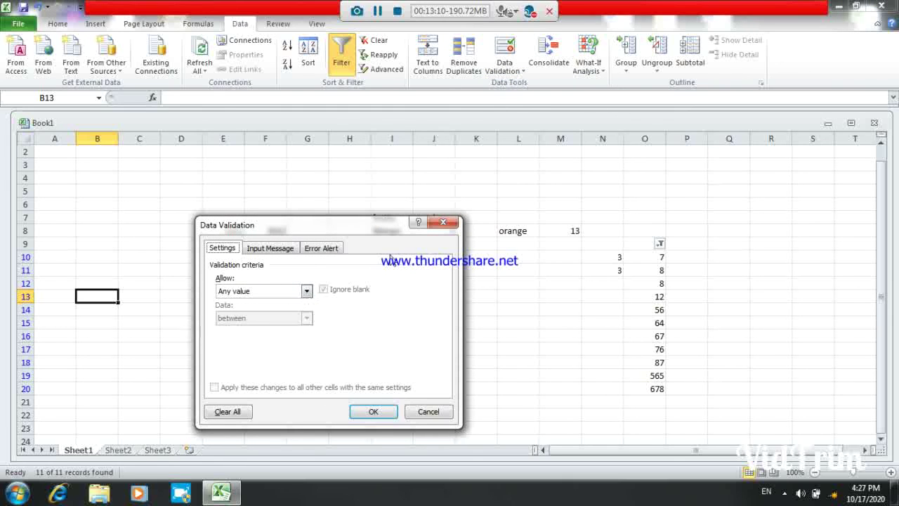
left_click(443, 222)
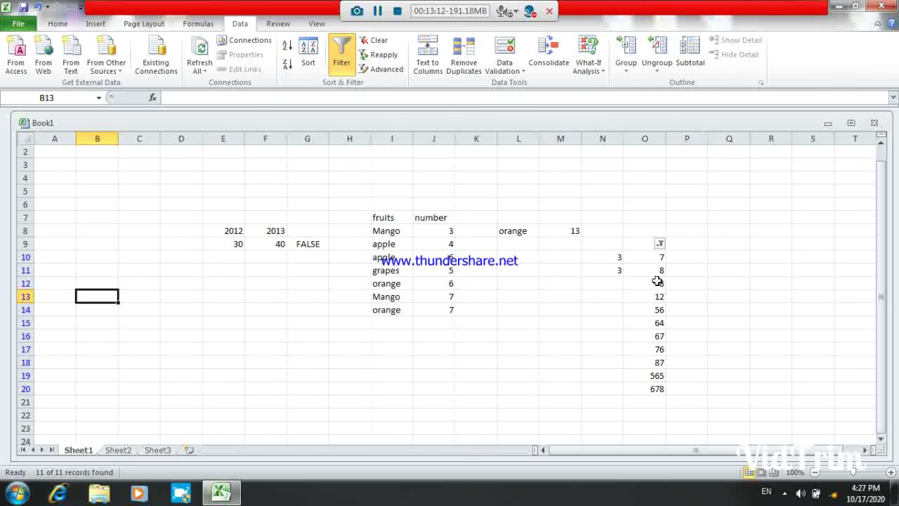
left_click(355, 55)
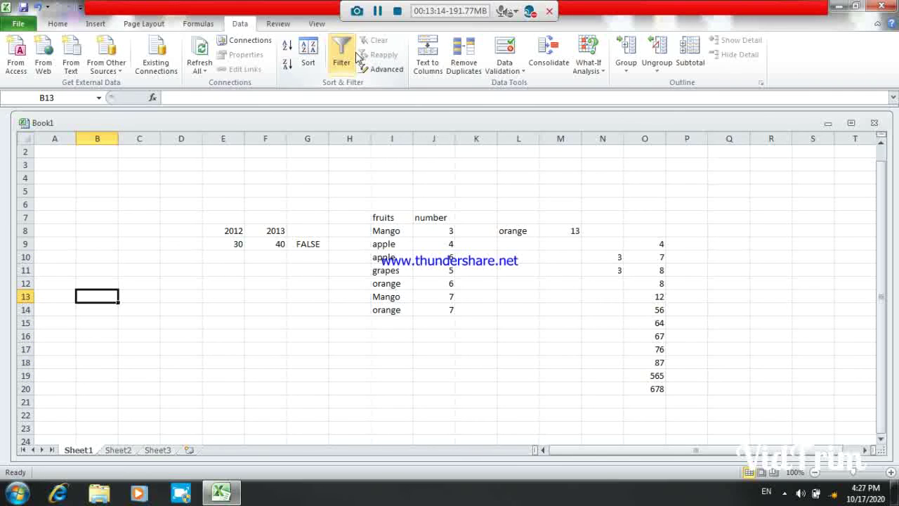
- Cancel the accidental move of O9's contents and select the number list O8:O20
left_click(645, 245)
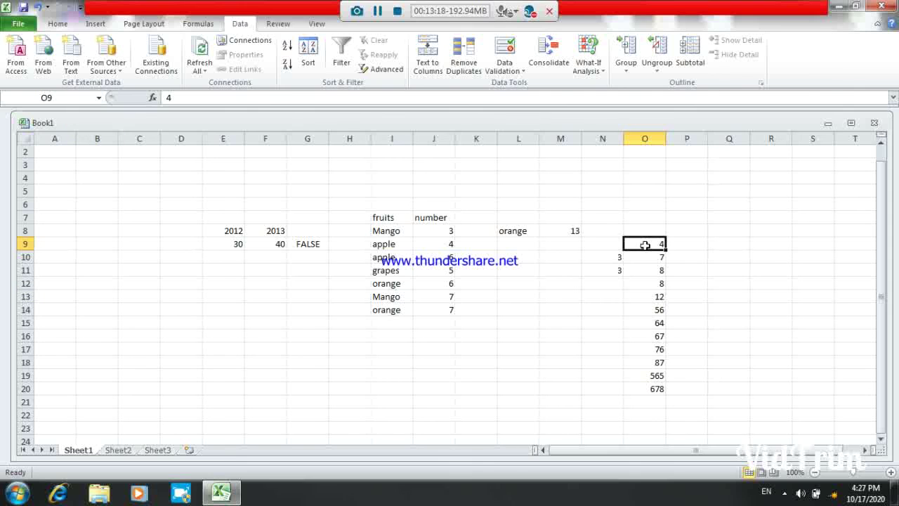
left_click_drag(642, 238, 662, 322)
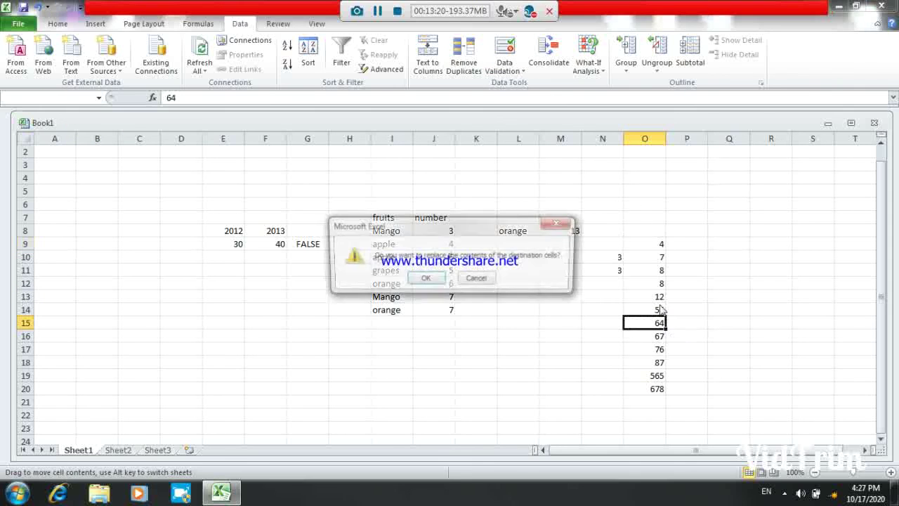
left_click(559, 224)
left_click(634, 207)
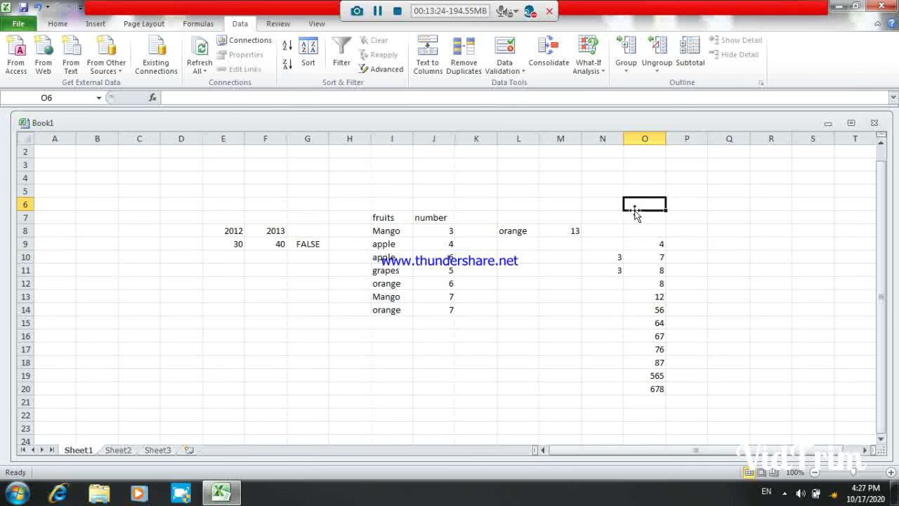
left_click_drag(641, 242, 664, 391)
left_click(667, 393)
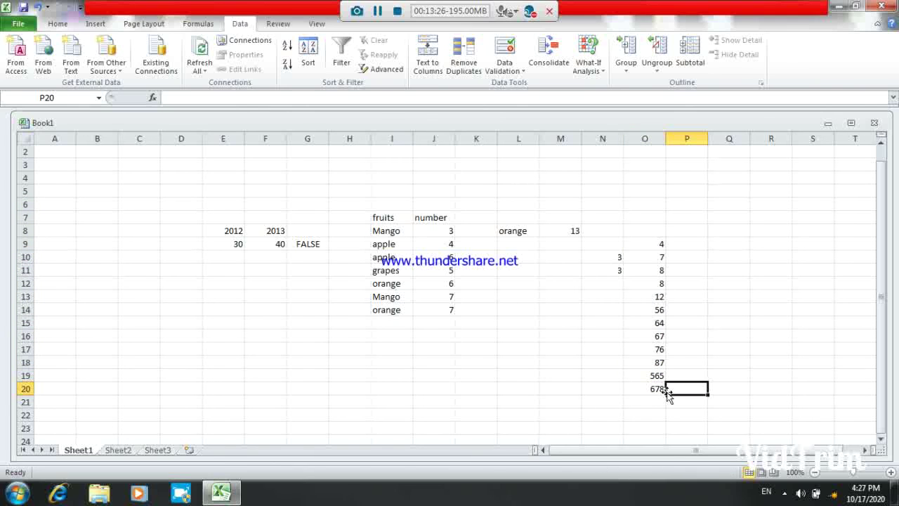
left_click_drag(644, 230, 661, 391)
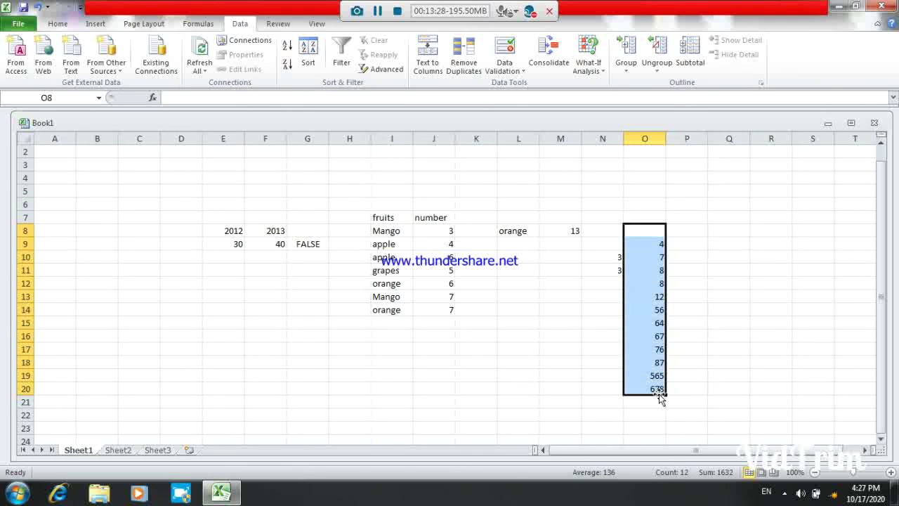
- Add a Decimal validation rule to the column O cells allowing values from 10.5 to 88.5
left_click(520, 72)
left_click(518, 85)
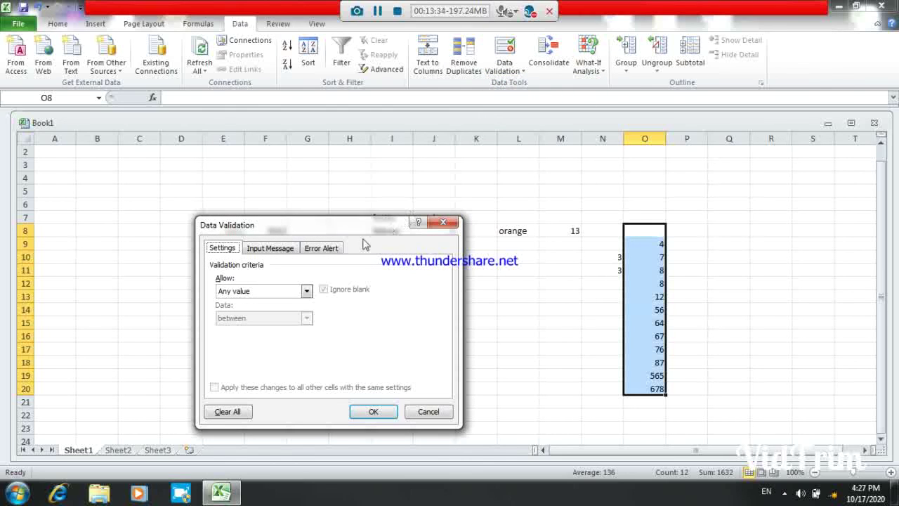
left_click(307, 290)
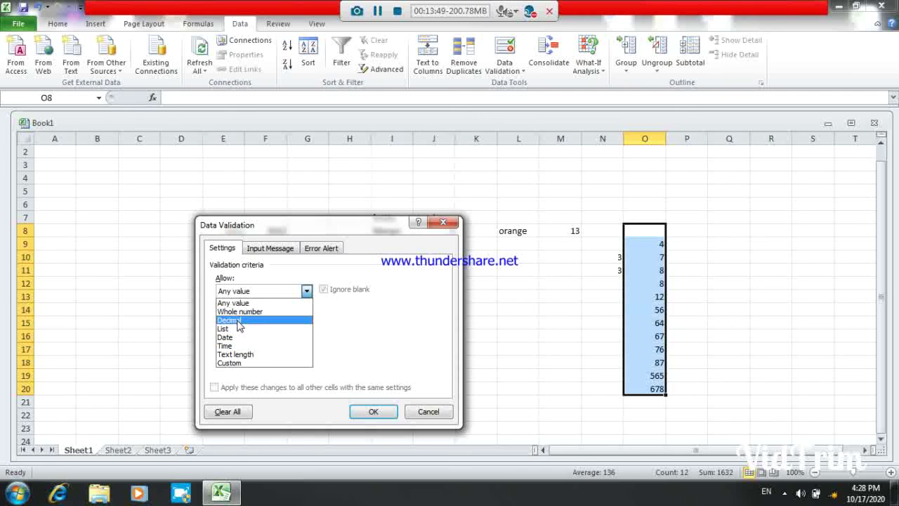
left_click(239, 320)
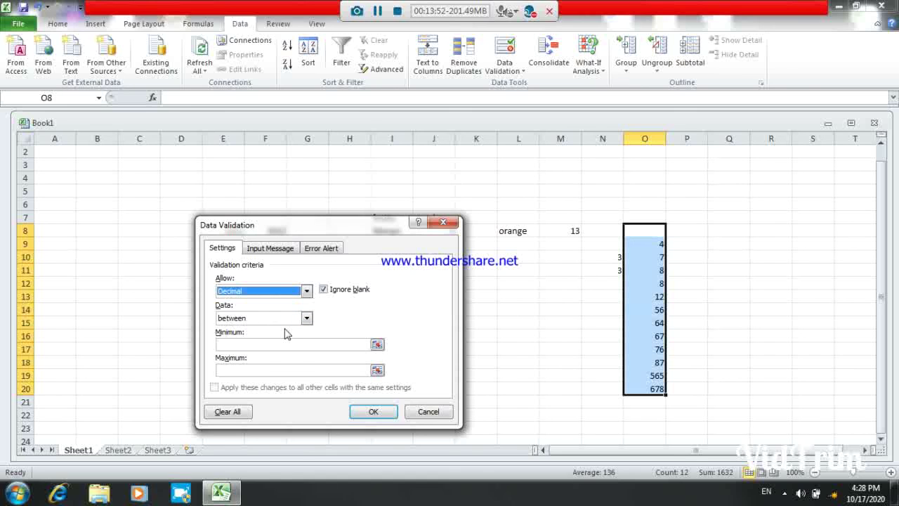
left_click(274, 344)
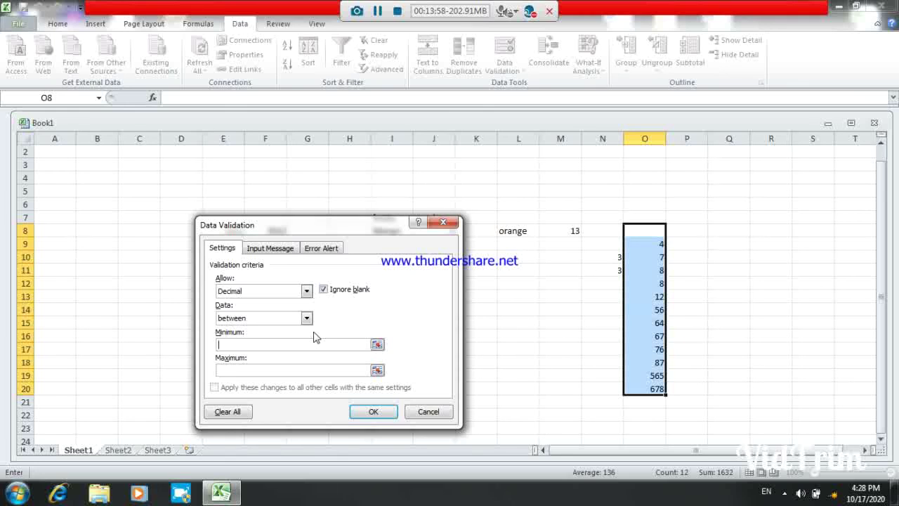
type("10.")
type("88.")
left_click(371, 412)
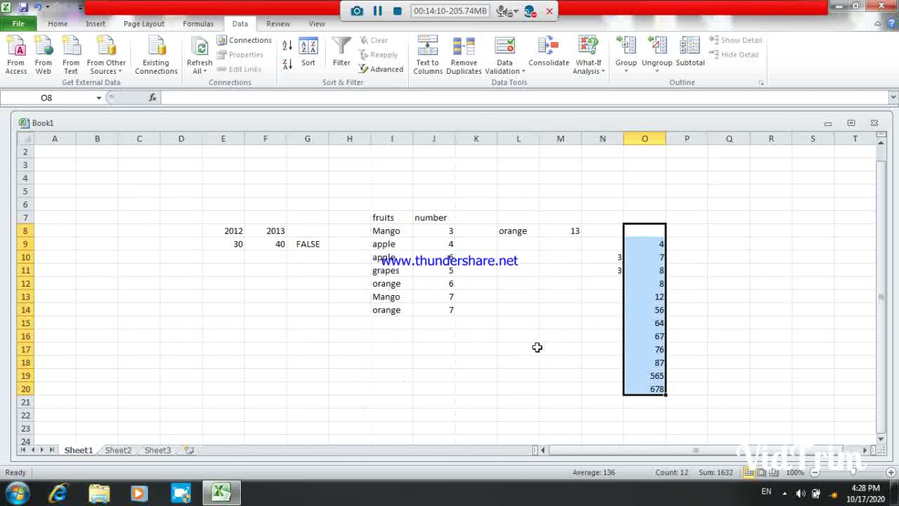
- Select O9:O20 and delete its numbers
left_click(594, 312)
mouse_move(662, 243)
left_mouse_down()
mouse_move(664, 398)
mouse_move(664, 388)
left_mouse_up()
key("Delete")
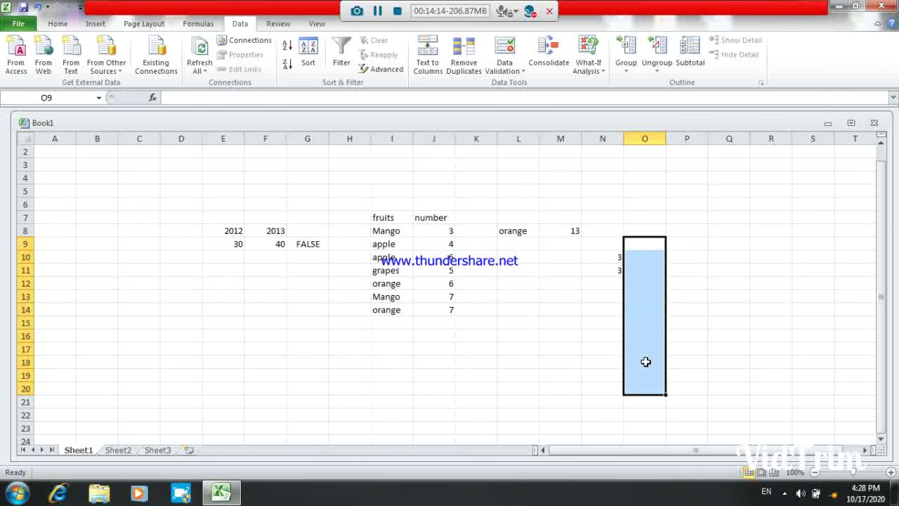
- Enter 99 in O14 and cancel it when the validation warning rejects it
left_click(646, 361)
left_click(648, 309)
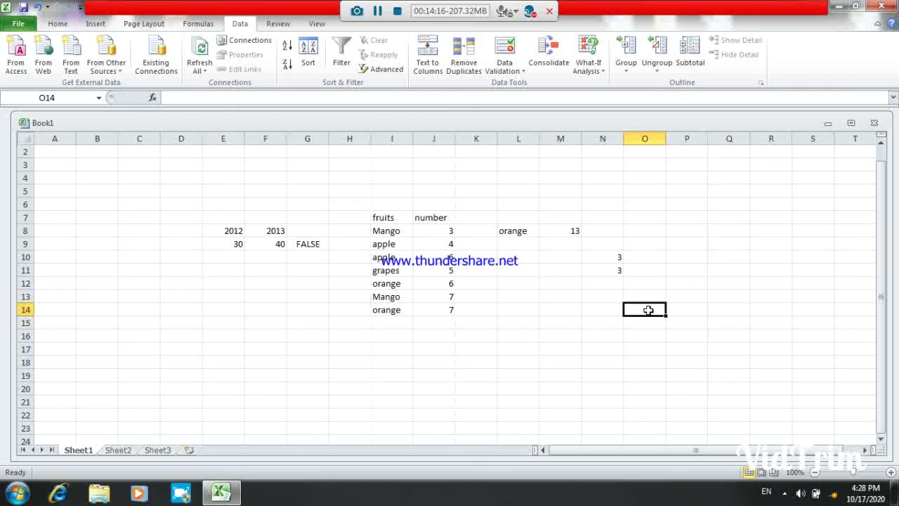
type("99")
key("Return")
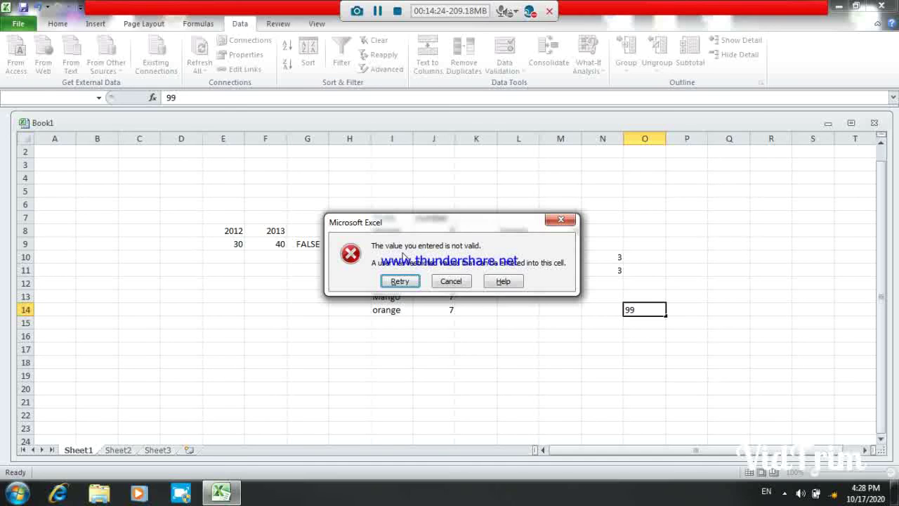
left_click(437, 282)
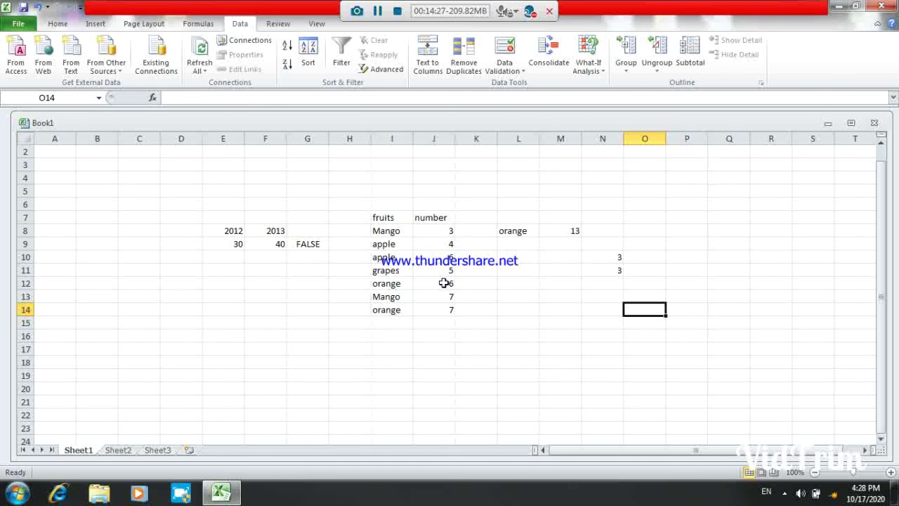
- Set the Stop error alert title to ERROR with message 'The data does not exist in the range'
left_click(505, 68)
left_click(521, 87)
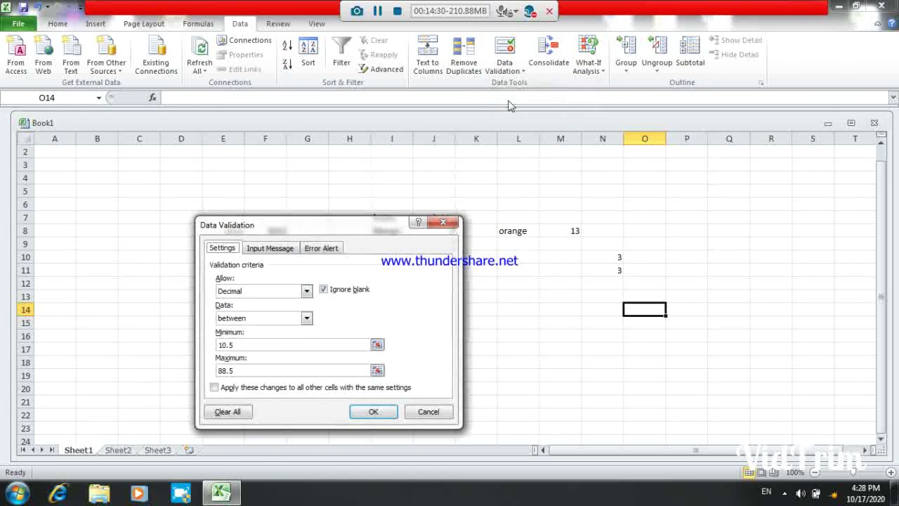
left_click(312, 252)
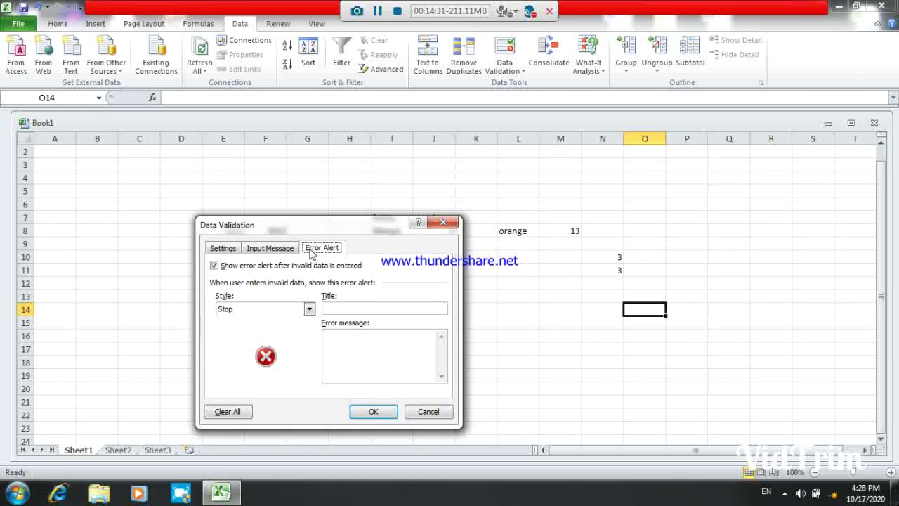
left_click(351, 309)
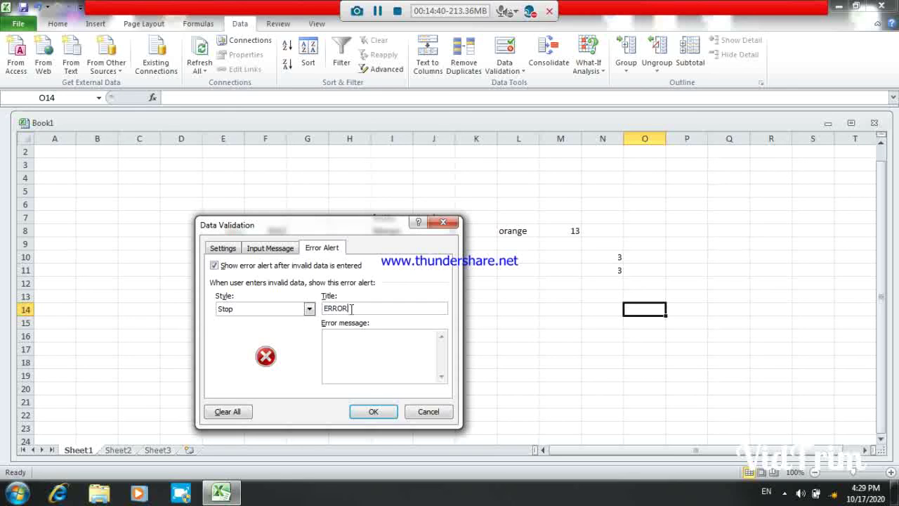
left_click(345, 338)
type("The da")
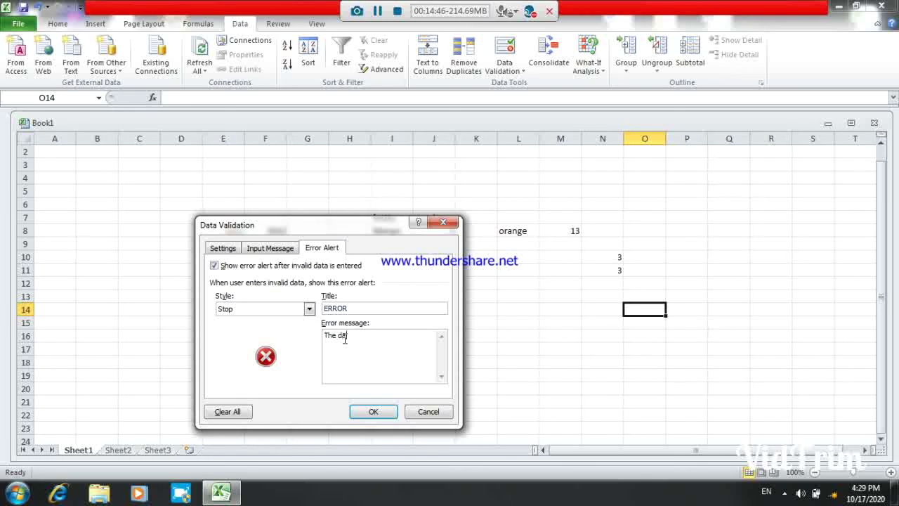
type("ta d")
type("oesn")
key("BackSpace")
key("BackSpace")
key("BackSpace")
type("xist ")
type("in the ram")
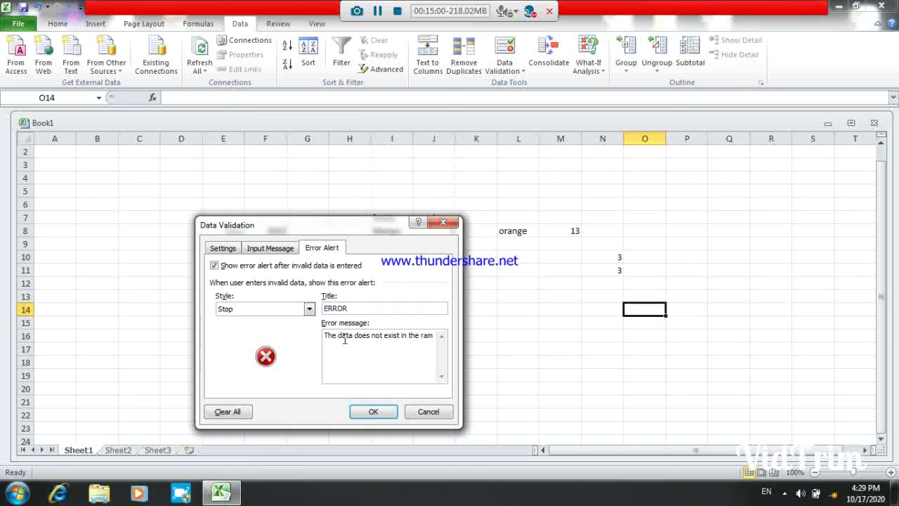
key("BackSpace")
type("ge")
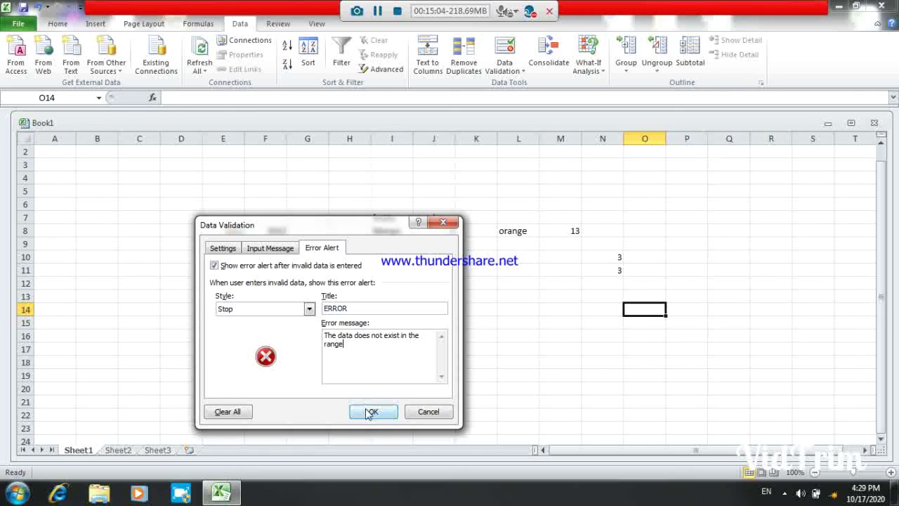
left_click(369, 411)
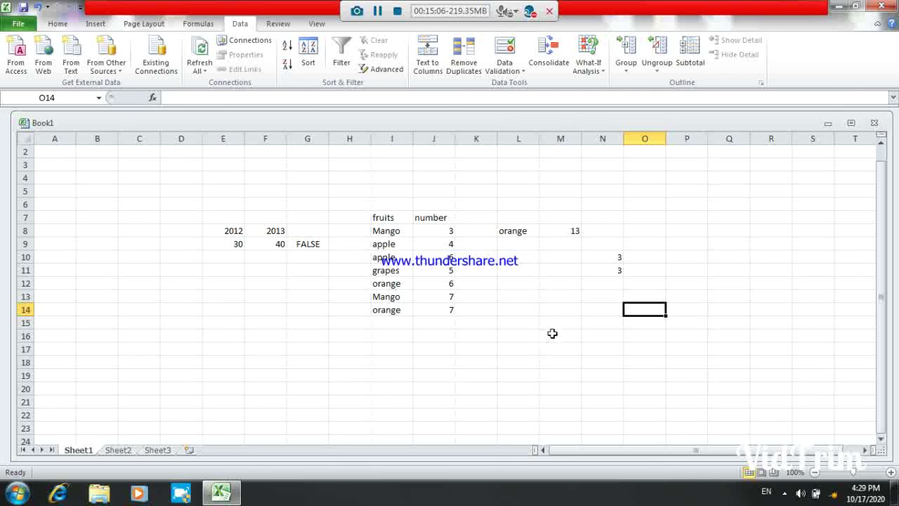
- Enter 99 in O14, retry after the ERROR alert, and replace it with 75.5
type("99")
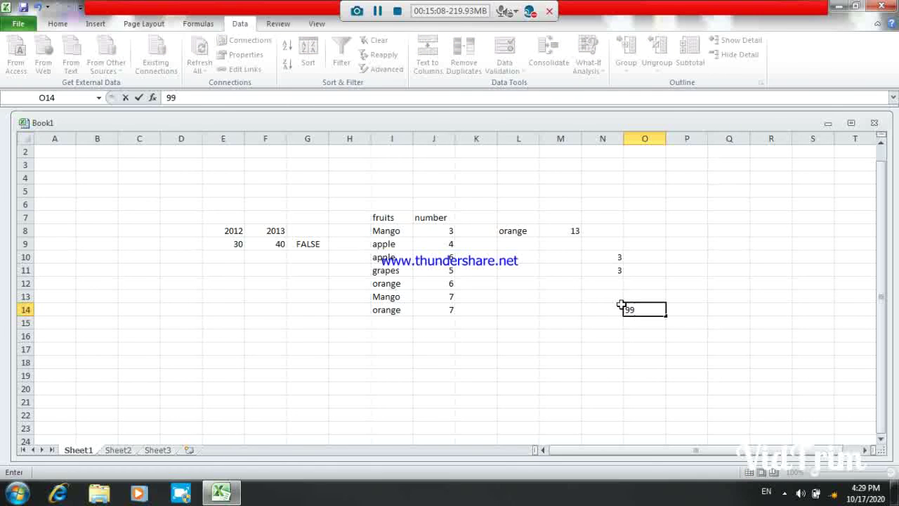
key("Return")
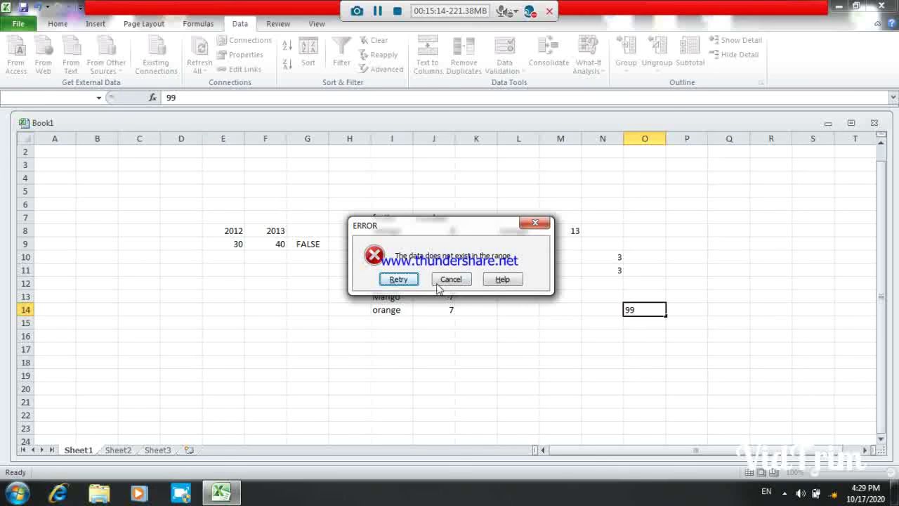
left_click(398, 280)
key("BackSpace")
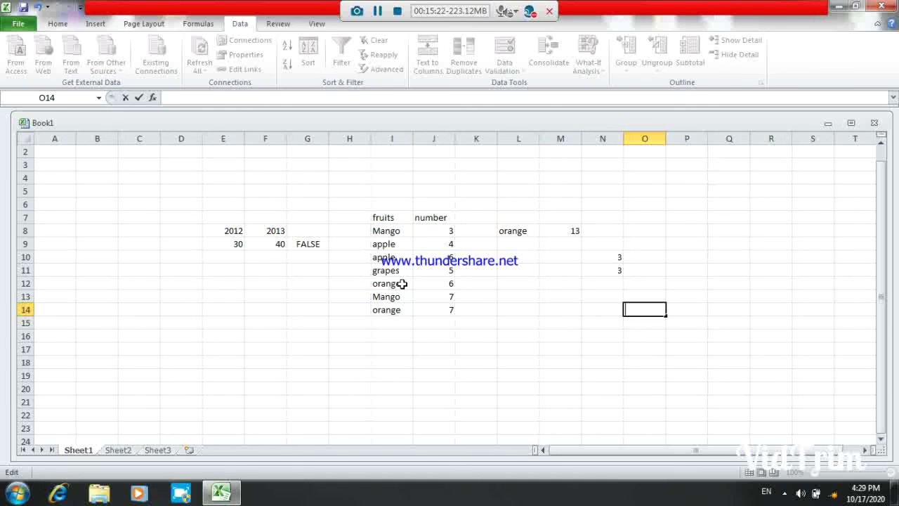
left_click(645, 310)
type("75")
type(".5")
key("Return")
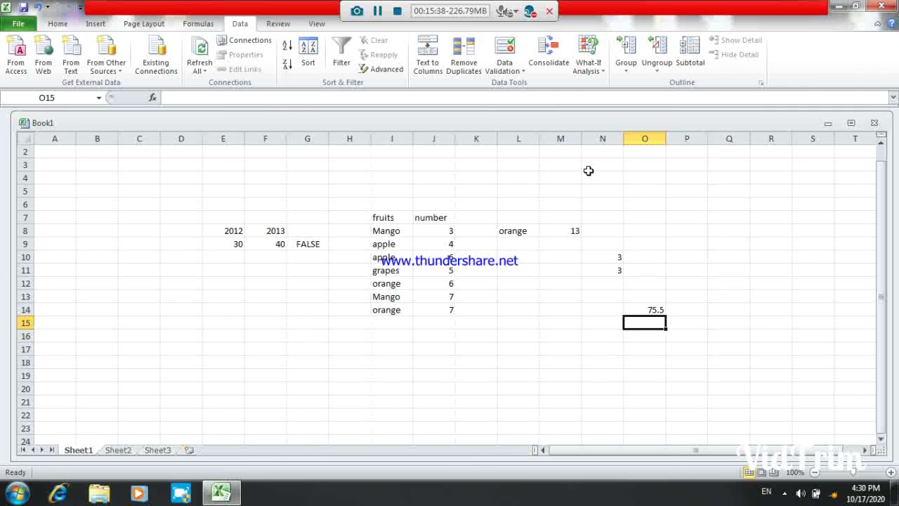
- Try 9 in O15 and cancel it when the alert rejects it
type("9")
key("Return")
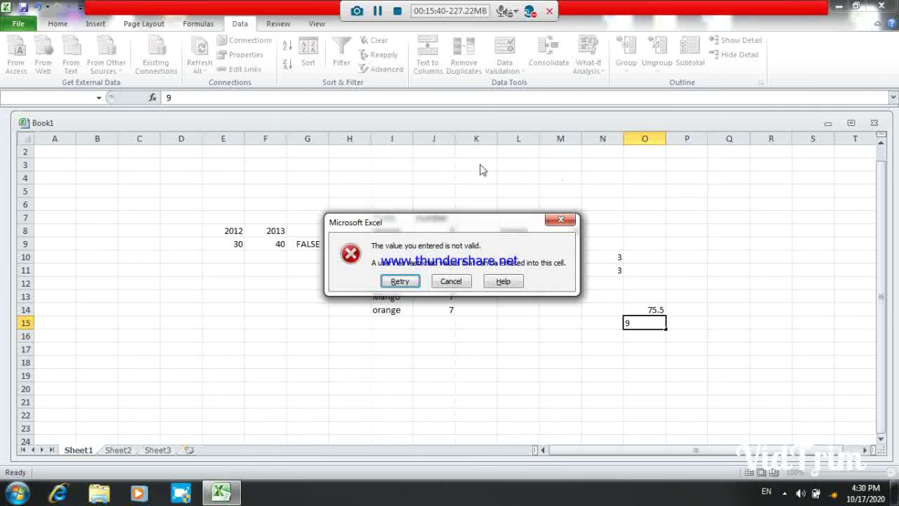
left_click(463, 282)
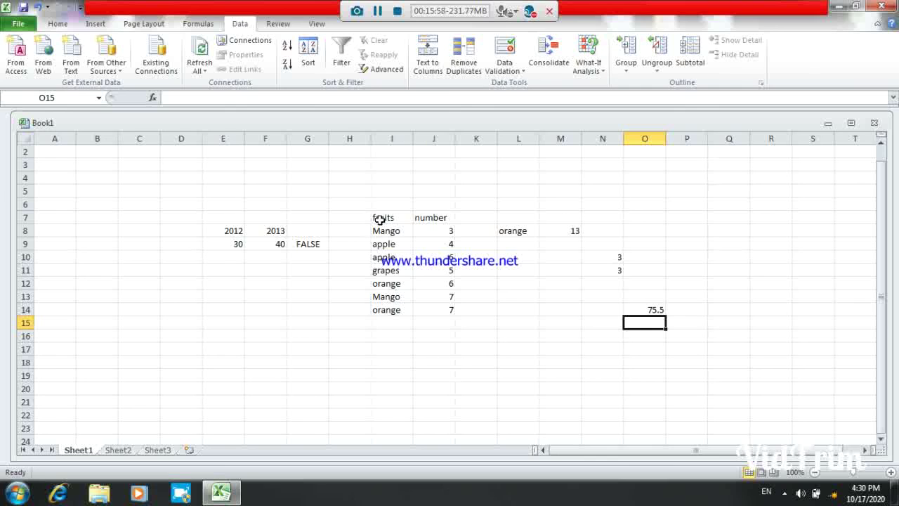
- Run Remove Duplicates on I8:J15 across both columns; no duplicates are found
left_click_drag(382, 232, 435, 322)
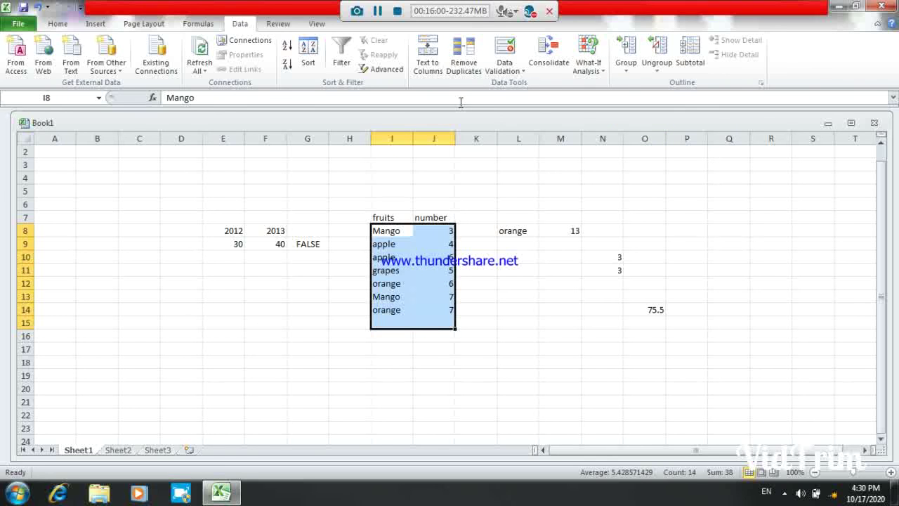
left_click(463, 55)
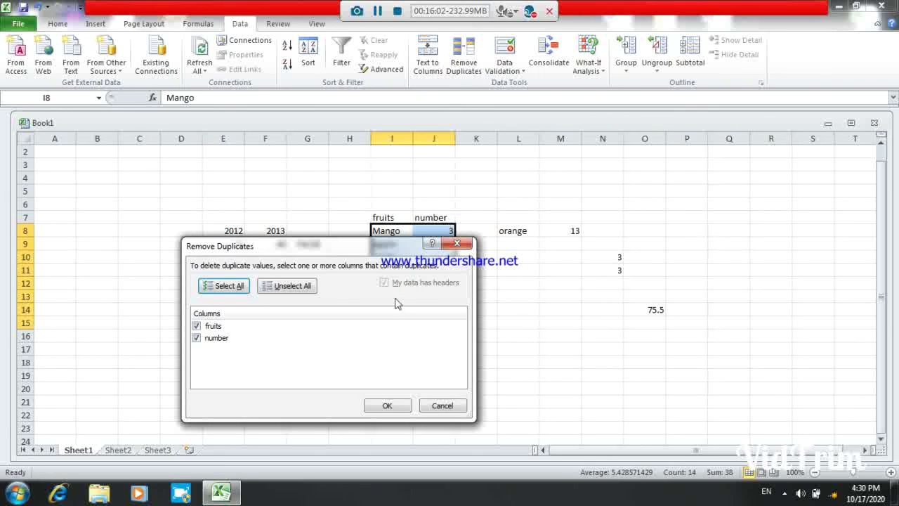
left_click(378, 406)
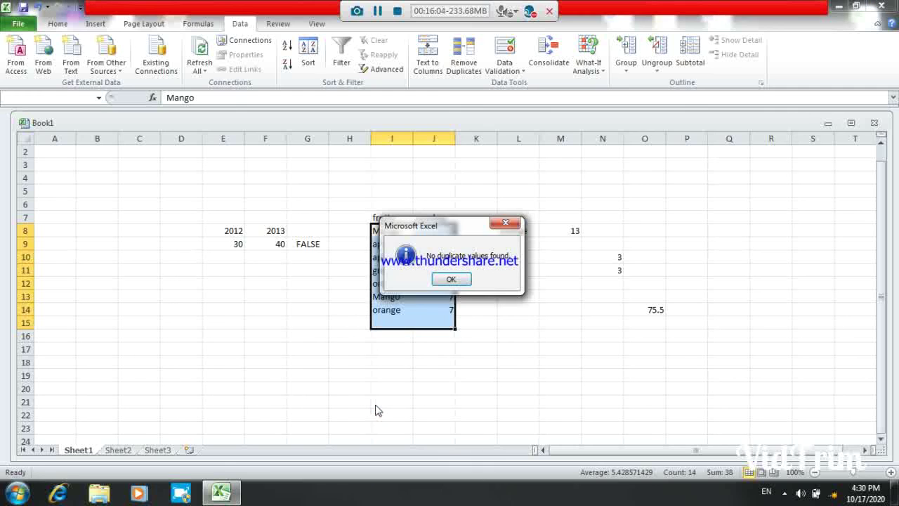
left_click(451, 279)
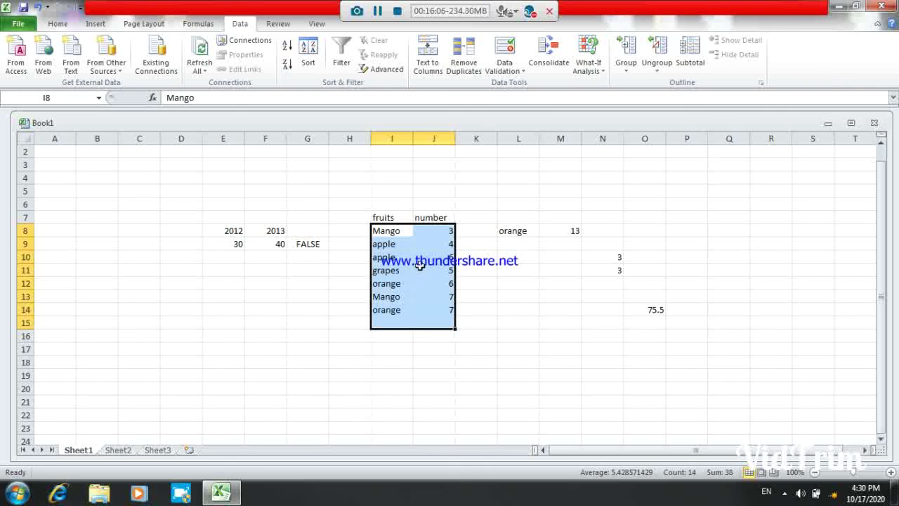